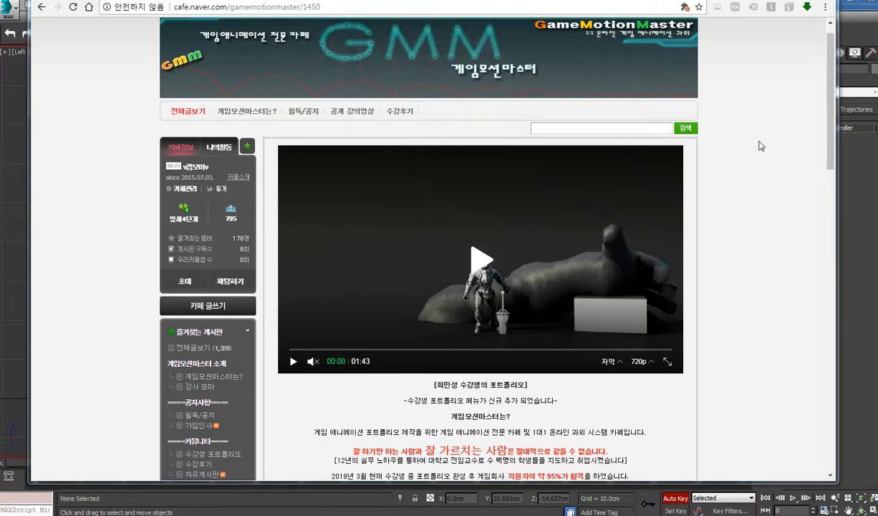
- Switch to 3ds Max, select the biped's left foot and go to frame 2 of the jump animation
click(864, 166)
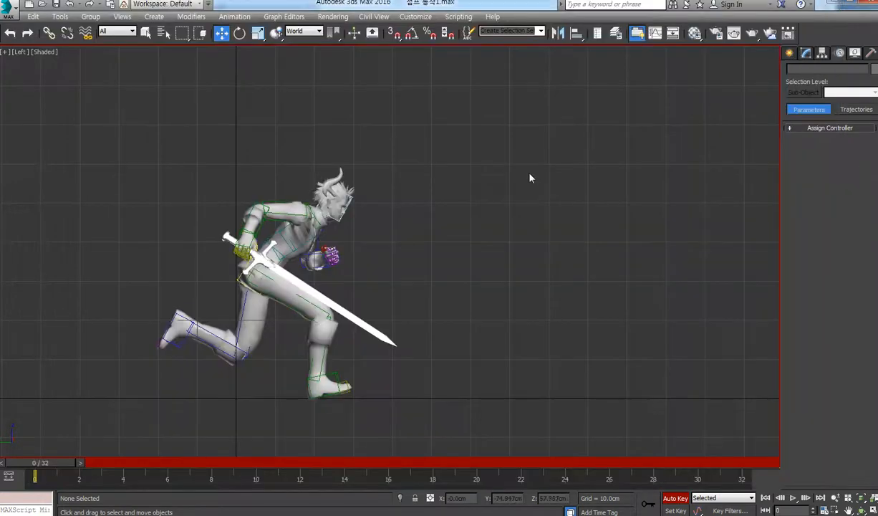
drag(42, 466, 32, 441)
key(w)
click(171, 351)
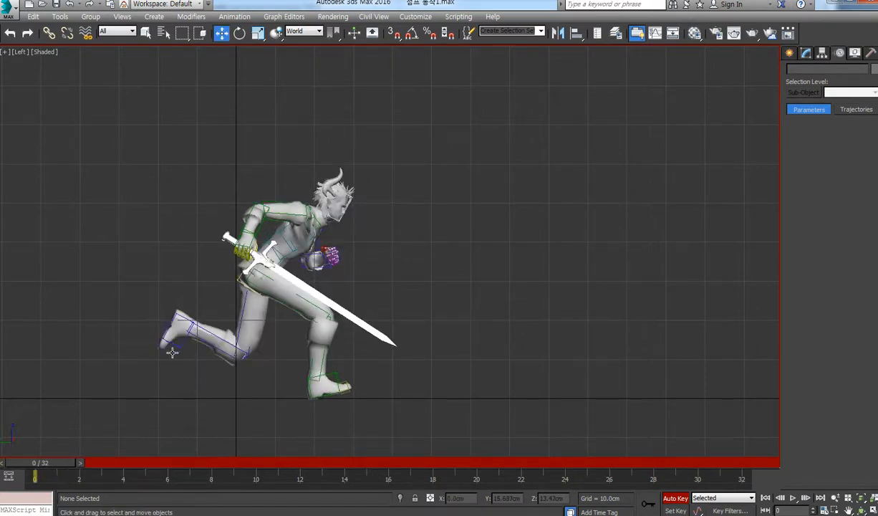
drag(66, 466, 101, 469)
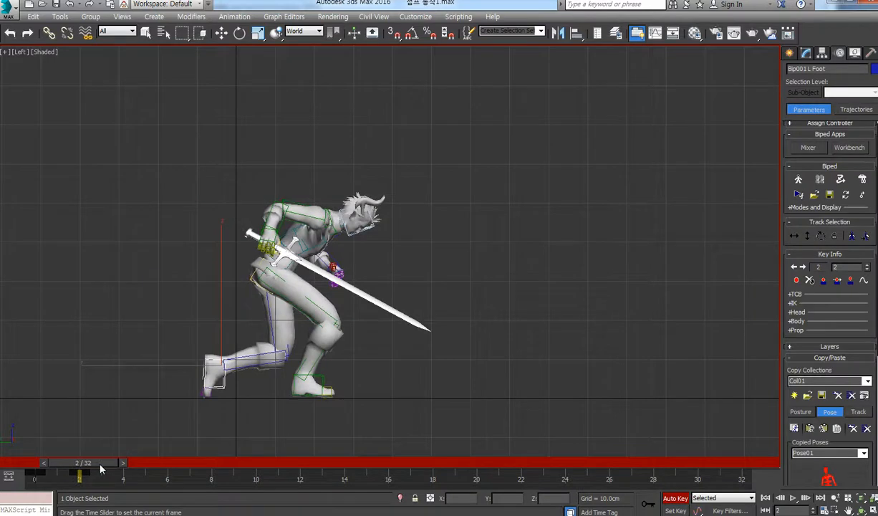
key(w)
middle_drag(390, 240, 455, 250)
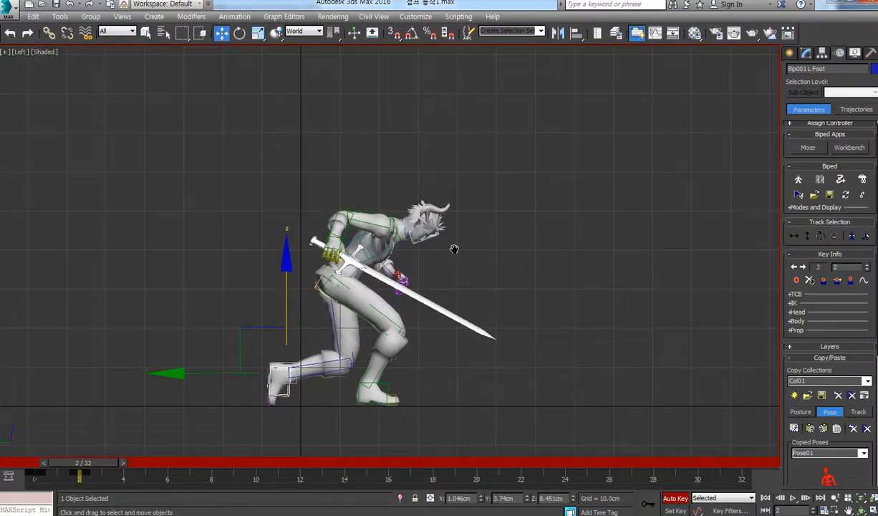
- Move the biped's whole body up and forward at frame 2 to lift it out of the crouch
click(807, 237)
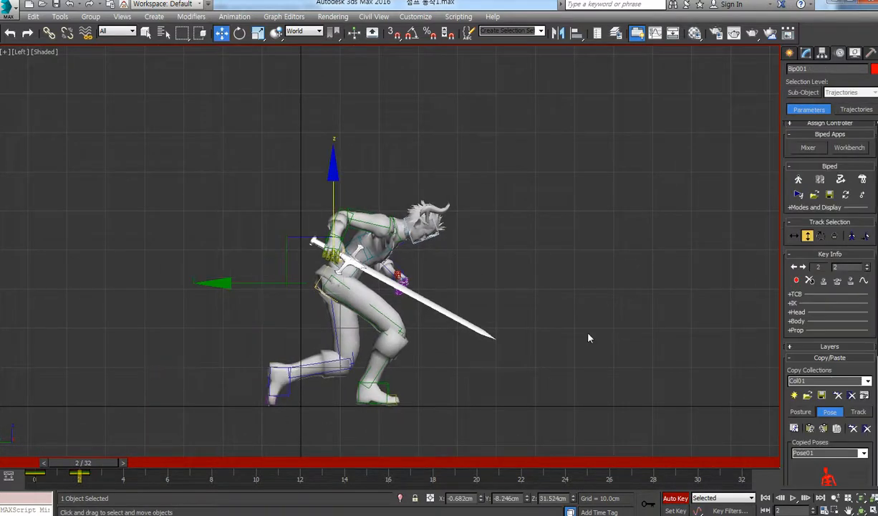
click(396, 385)
mouse_move(91, 464)
mouse_down()
mouse_move(7, 461)
mouse_move(81, 463)
mouse_up()
drag(366, 315, 366, 317)
click(807, 235)
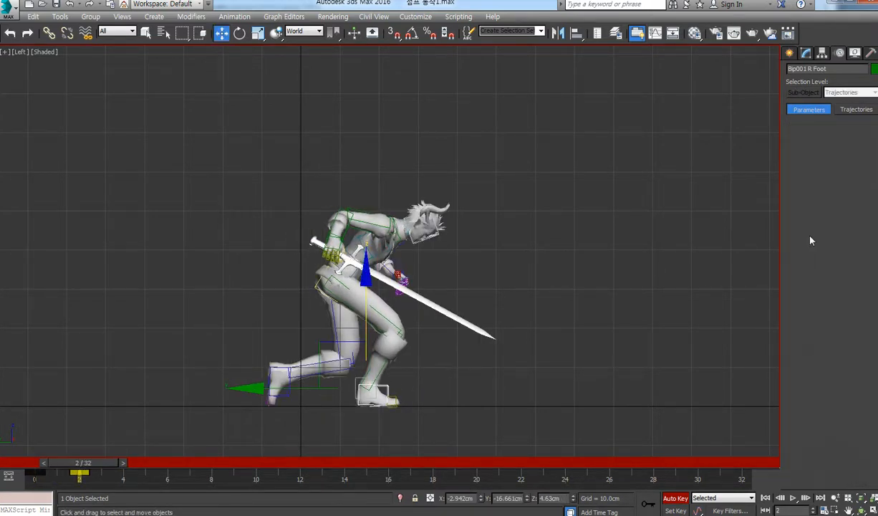
drag(304, 238, 375, 207)
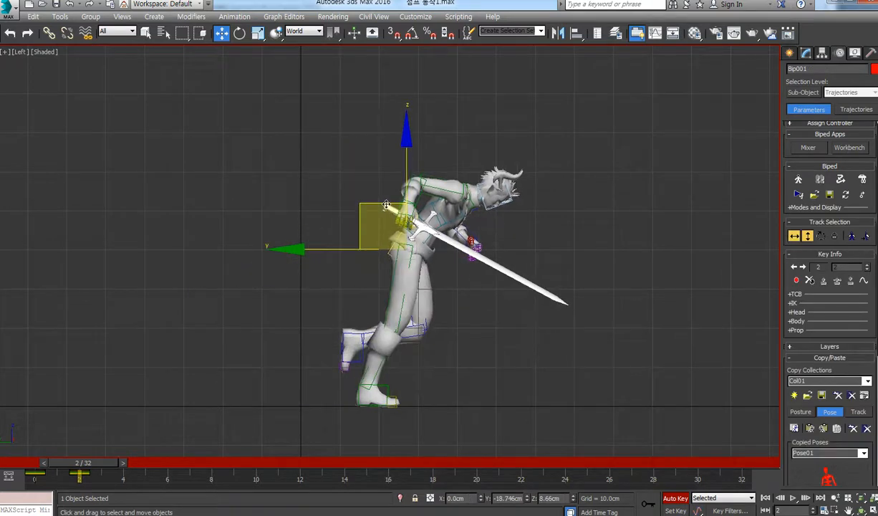
- Rotate the biped's body more upright at frame 2 and nudge it slightly forward
key(e)
mouse_move(490, 221)
mouse_down()
mouse_move(512, 201)
mouse_move(505, 214)
mouse_move(487, 213)
mouse_up()
key(w)
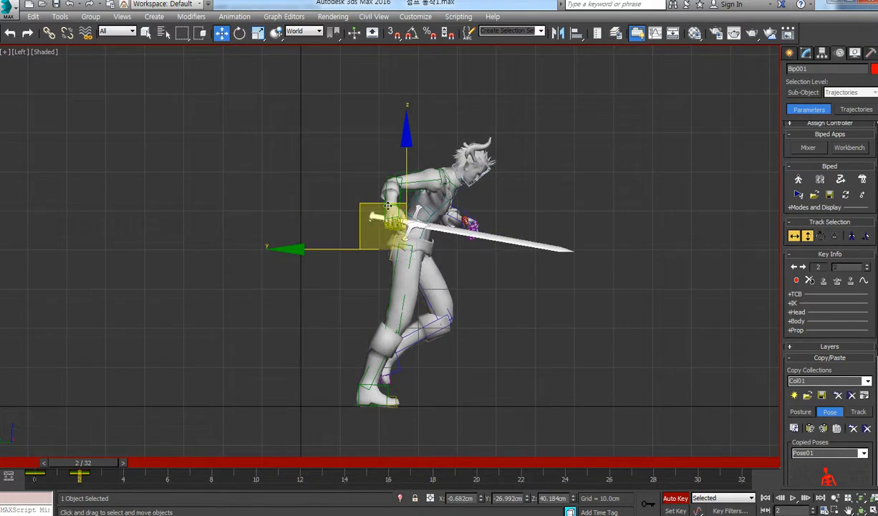
drag(392, 233, 394, 232)
- Rotate the right foot at frame 2 so the heel lifts and the toes point down at the ground
click(385, 385)
key(e)
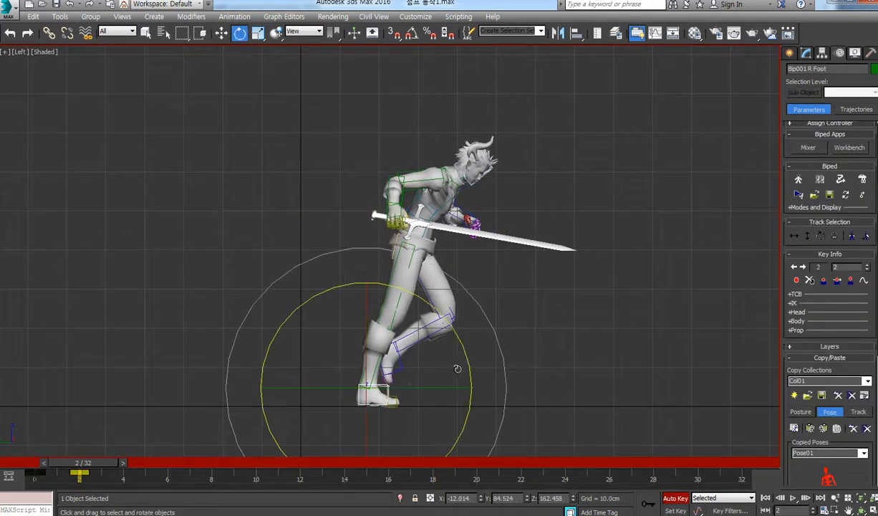
drag(470, 369, 469, 392)
drag(470, 347, 475, 357)
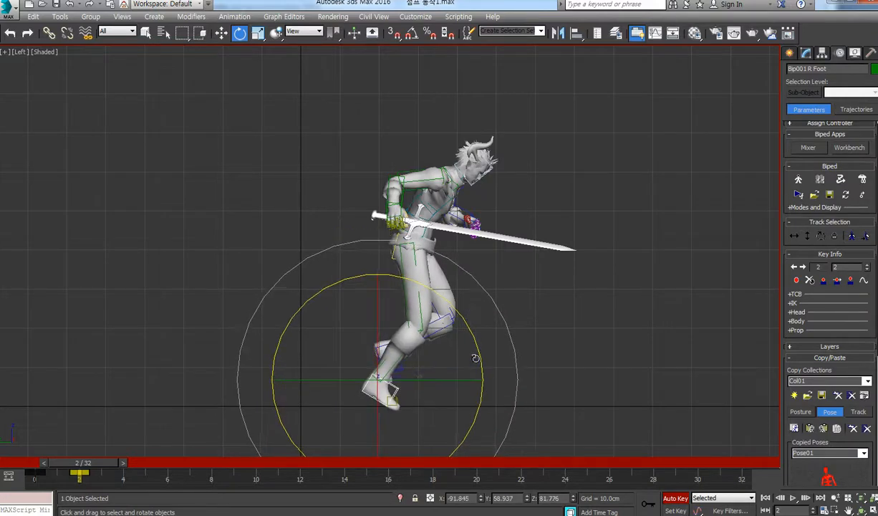
- Move the body slightly further up and forward at frame 2 to stretch the right leg
click(806, 237)
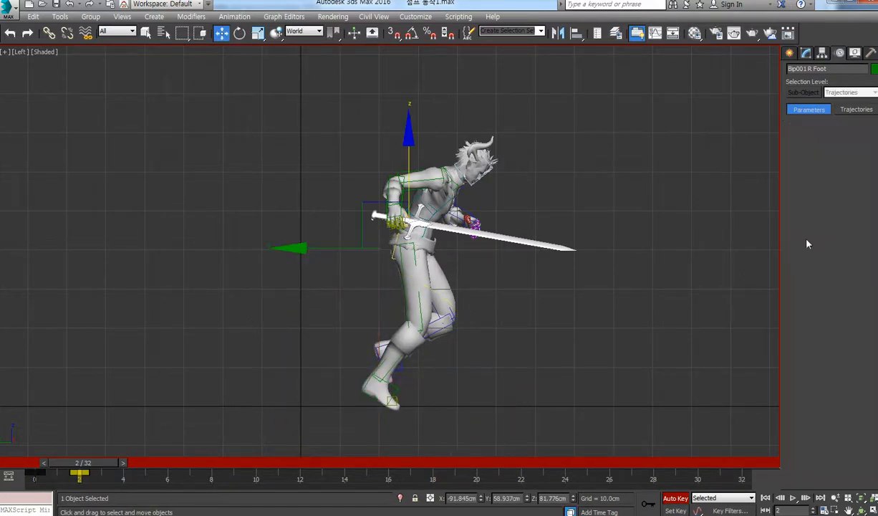
mouse_move(95, 464)
mouse_down()
mouse_move(51, 464)
mouse_move(94, 465)
mouse_up()
key(w)
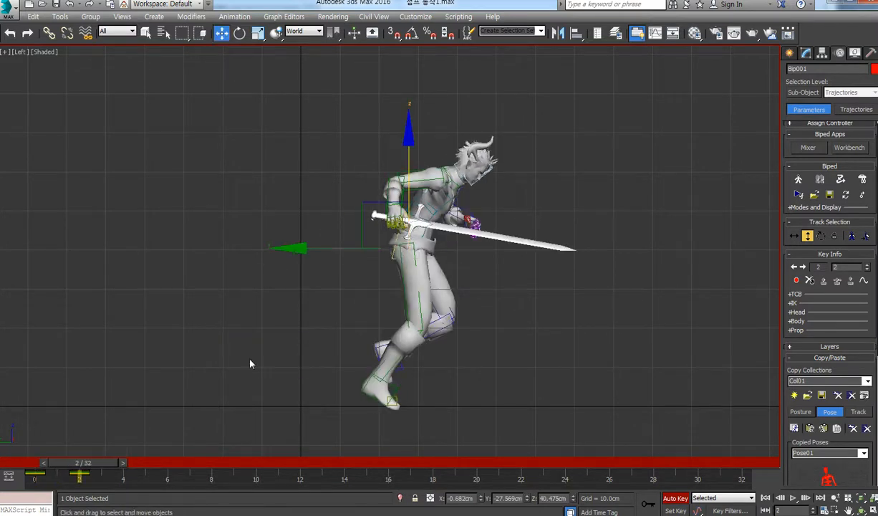
drag(395, 202, 404, 198)
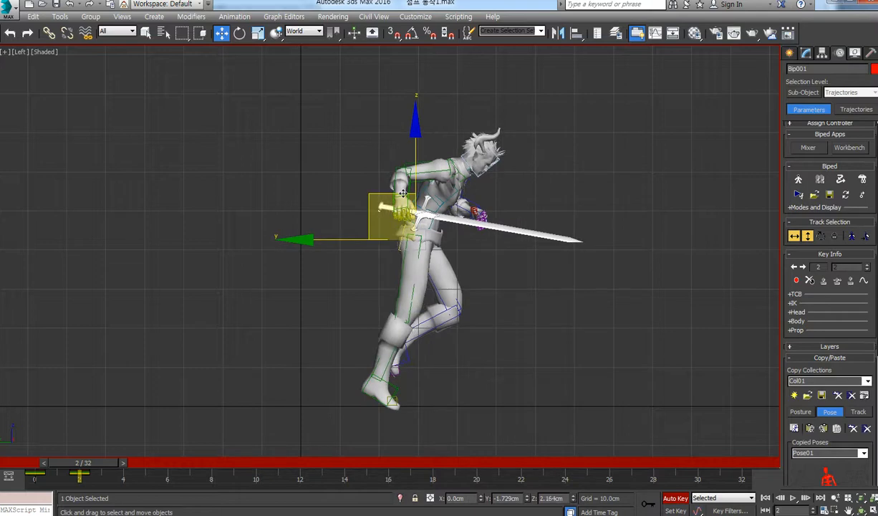
- Rotate the Spine1 segment backward by about 7 degrees at frame 2 to raise the upper body
middle_drag(419, 235, 423, 302)
scroll(424, 302, up, 2)
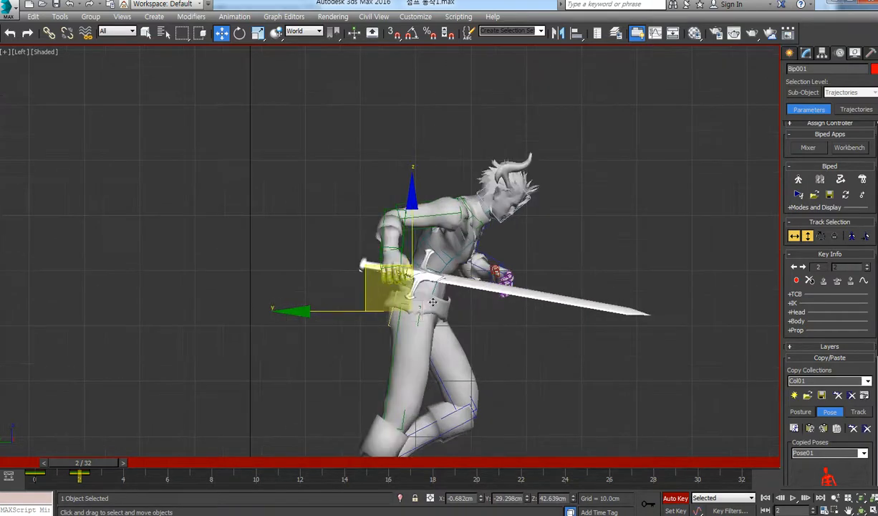
click(445, 269)
middle_drag(472, 257, 482, 227)
key(e)
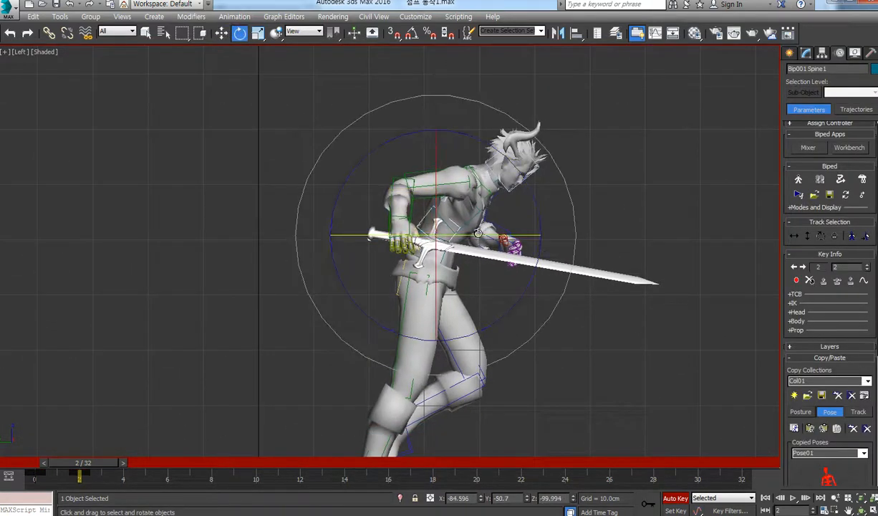
drag(482, 222, 484, 215)
drag(540, 216, 537, 204)
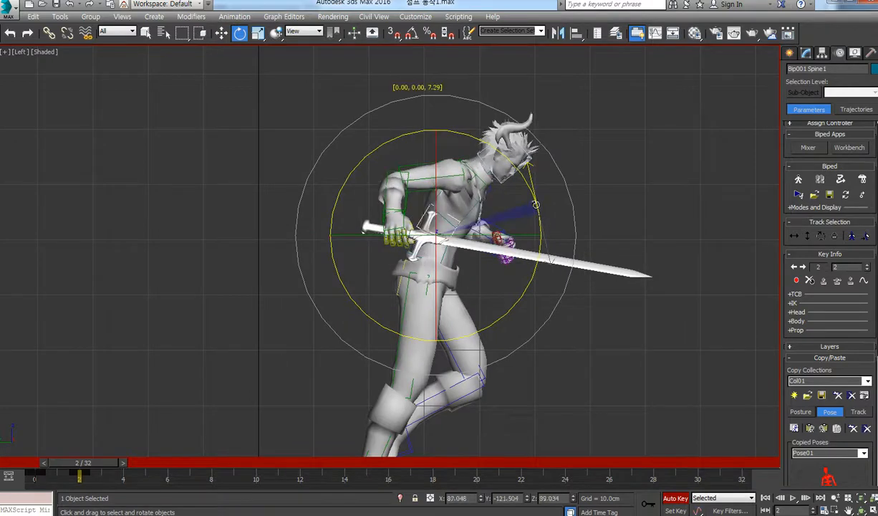
- Rotate the lowest spine segment at frame 2 to lean the torso back and twist the chest
click(492, 222)
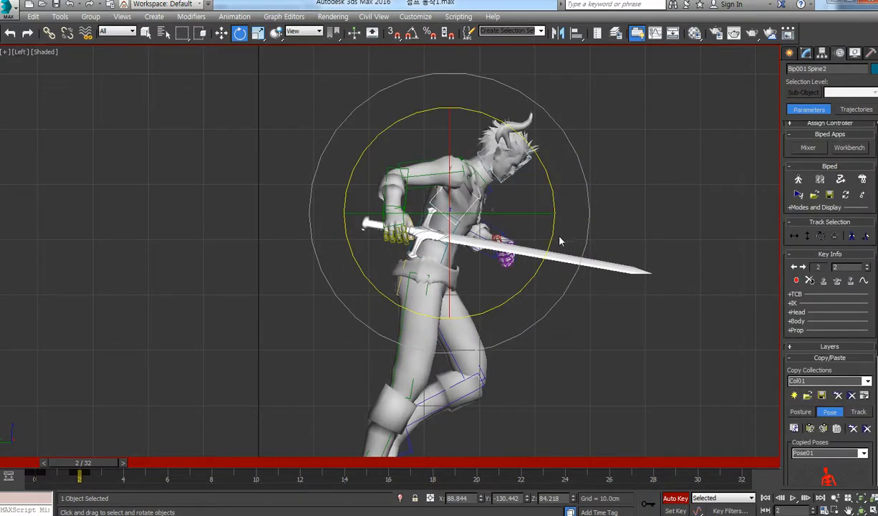
click(458, 235)
click(452, 257)
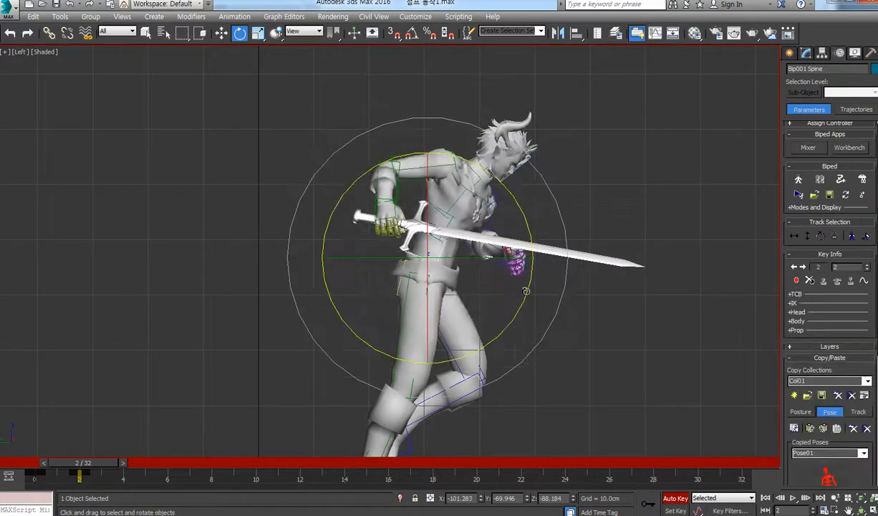
drag(526, 292, 519, 298)
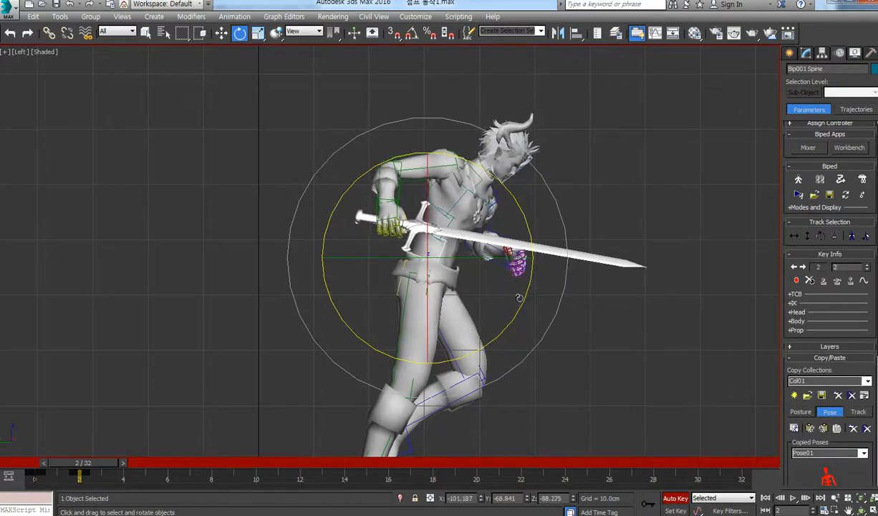
- Set the reference coordinate system to Local and rotate the right upper arm and forearm so the sword arm swings backward
click(445, 165)
click(304, 31)
click(300, 71)
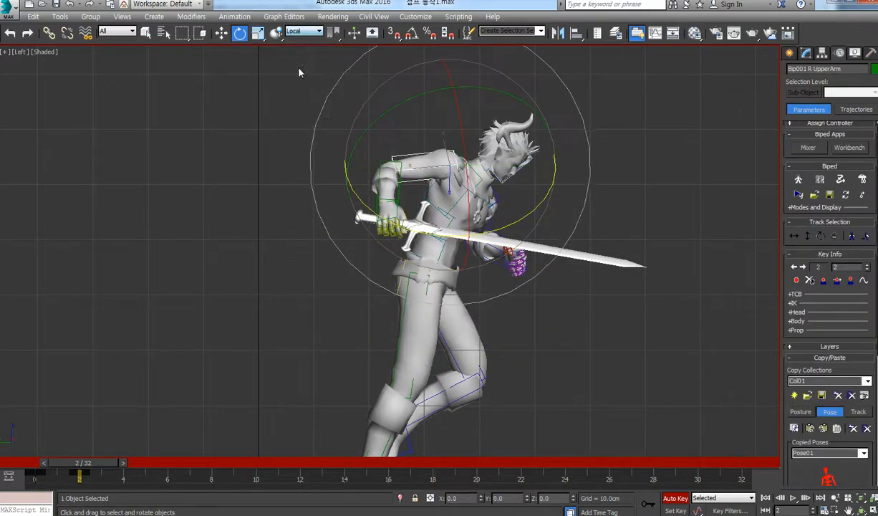
drag(429, 94, 414, 97)
click(386, 189)
mouse_move(465, 221)
mouse_down()
mouse_move(407, 251)
mouse_move(451, 219)
mouse_up()
- Refine the right upper arm's rotation and bring the left arm in closer to the chest at frame 2
click(442, 165)
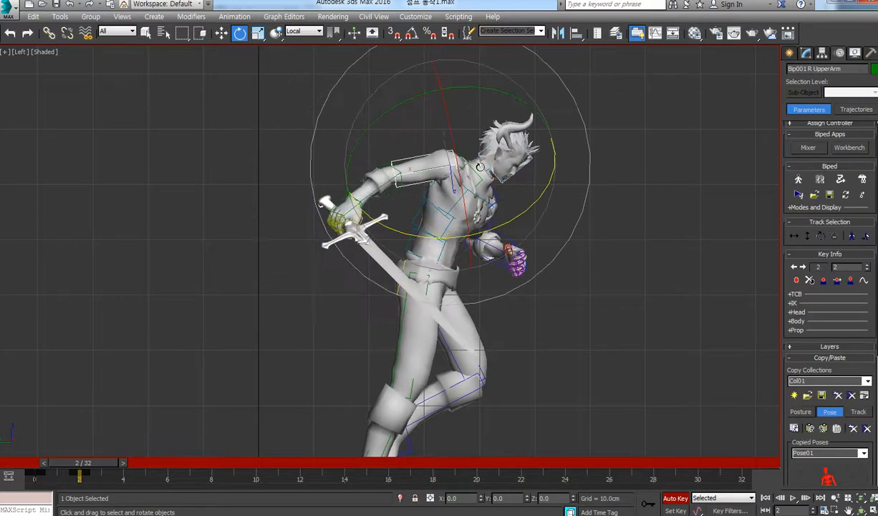
click(479, 167)
drag(480, 167, 536, 225)
click(521, 164)
click(513, 173)
click(491, 215)
key(Page_Up)
- Move the left foot up and forward at frame 2 to raise the left knee
middle_drag(533, 223, 465, 214)
scroll(469, 214, down, 3)
click(396, 304)
middle_drag(396, 285, 386, 301)
key(w)
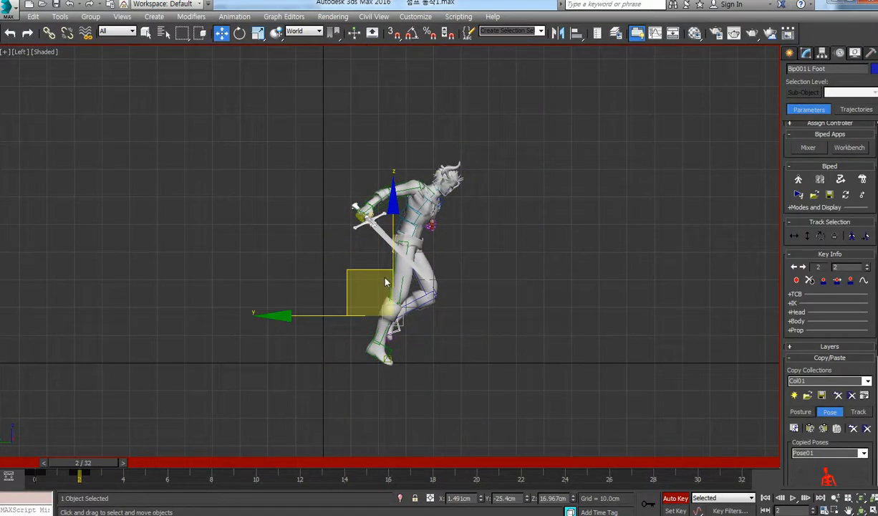
drag(380, 269, 401, 250)
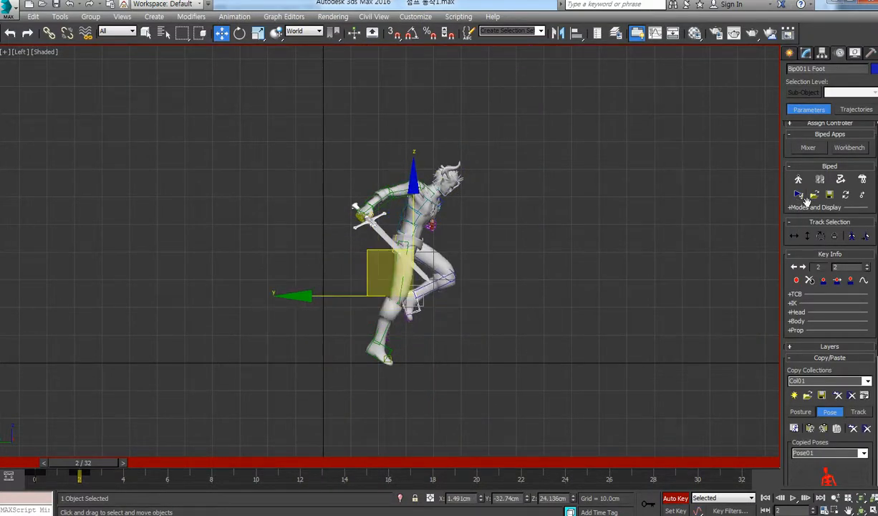
- Shift the biped's body slightly forward and up at frame 2 to extend the push-off leg
key(e)
click(821, 236)
key(w)
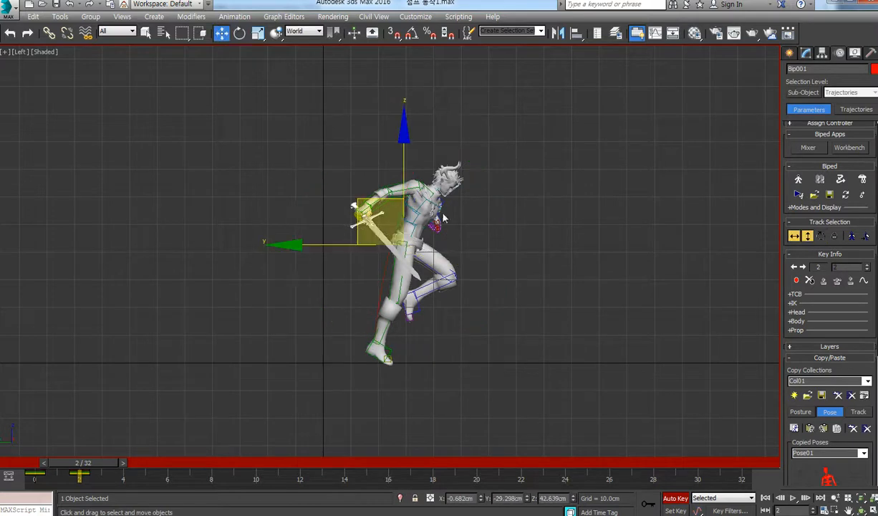
drag(393, 197, 416, 187)
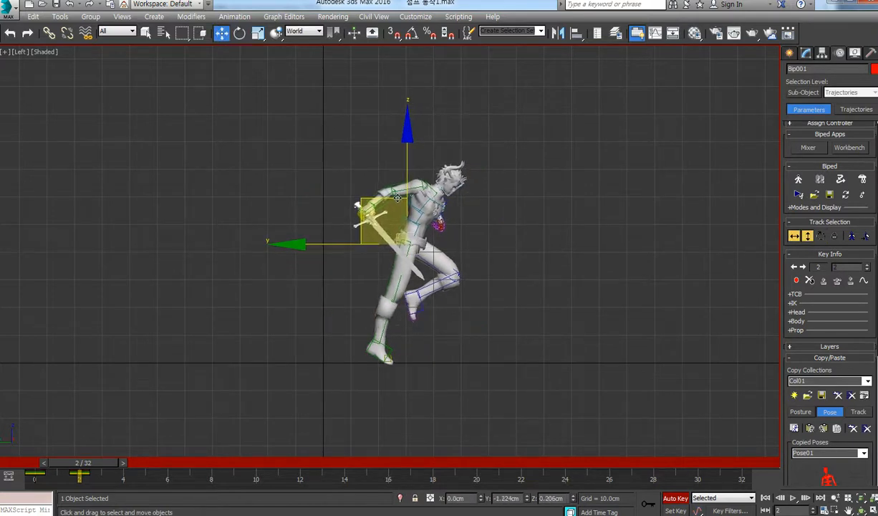
scroll(418, 186, up, 2)
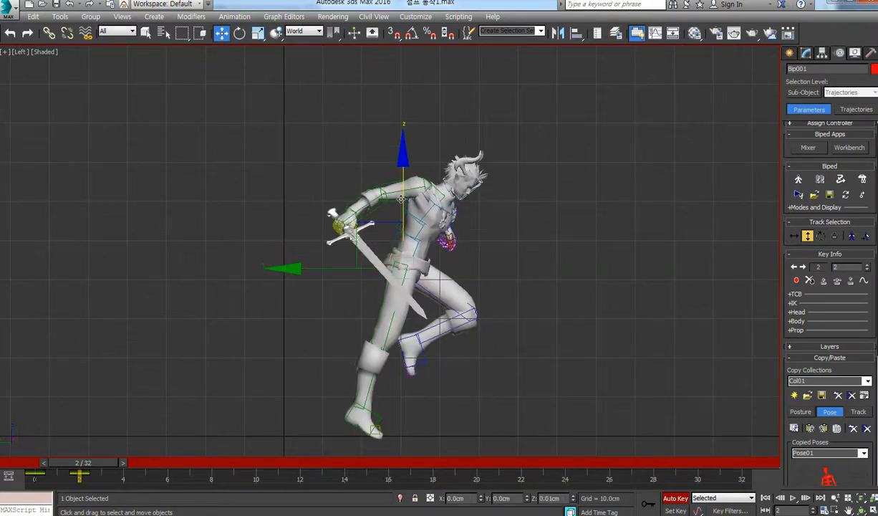
drag(398, 200, 399, 198)
- Rotate the raised left foot at frame 2 so its toes point downward
middle_drag(439, 279, 441, 260)
click(426, 335)
key(e)
mouse_move(495, 346)
mouse_down()
mouse_move(509, 370)
mouse_move(542, 324)
mouse_move(489, 363)
mouse_move(493, 341)
mouse_move(506, 376)
mouse_move(486, 357)
mouse_up()
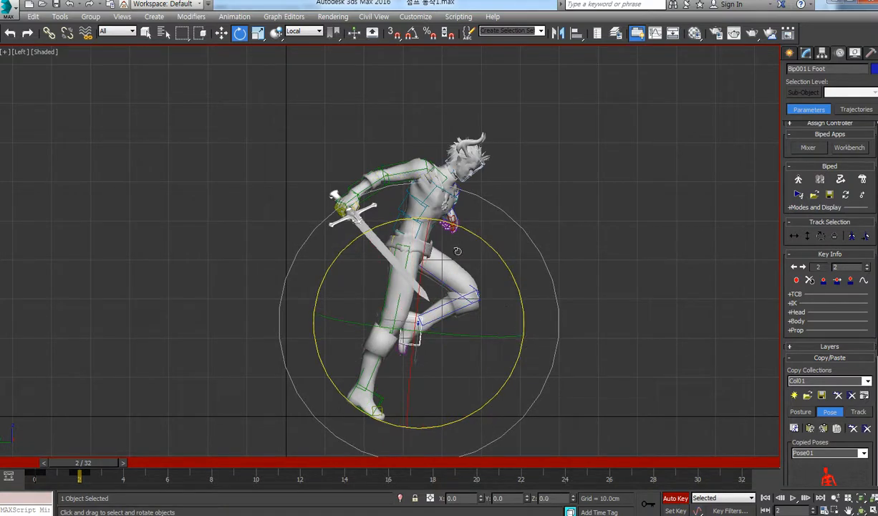
- Rotate the right upper arm and twist the right forearm to extend the sword arm behind the body
click(390, 178)
mouse_move(500, 134)
mouse_down()
mouse_move(490, 93)
mouse_move(461, 109)
mouse_up()
click(350, 208)
click(371, 189)
drag(410, 204, 366, 208)
click(343, 208)
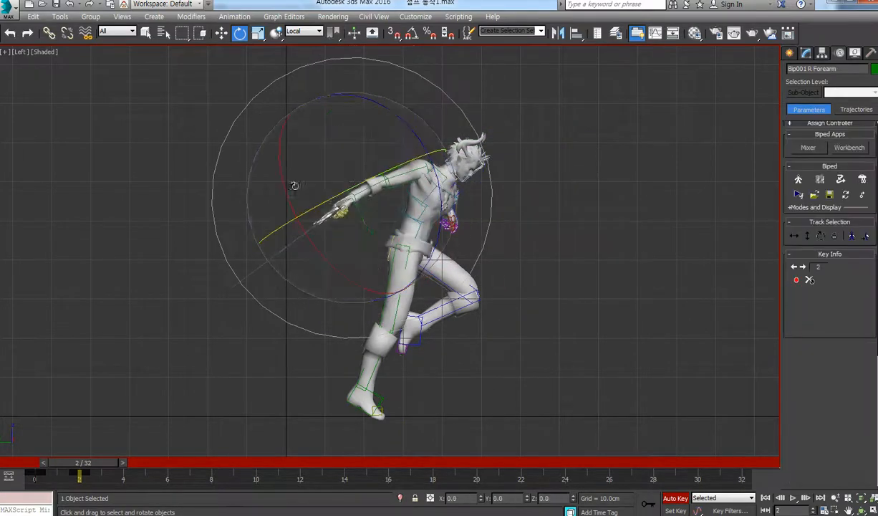
mouse_move(294, 185)
mouse_down()
mouse_move(367, 143)
mouse_move(362, 112)
mouse_move(356, 137)
mouse_up()
- Lower the right upper arm, twist the forearm so the sword points down and back, and readjust the upper arm
click(394, 176)
drag(512, 184, 510, 186)
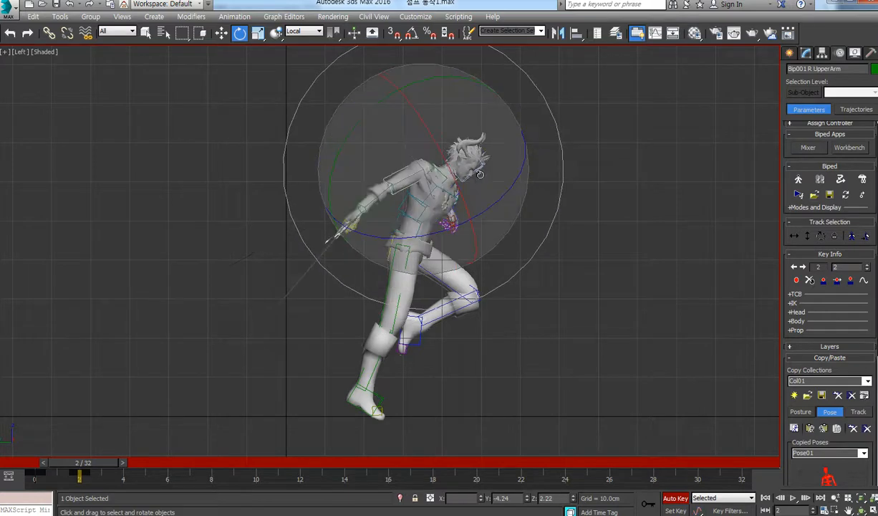
click(349, 213)
drag(387, 200, 389, 244)
click(410, 174)
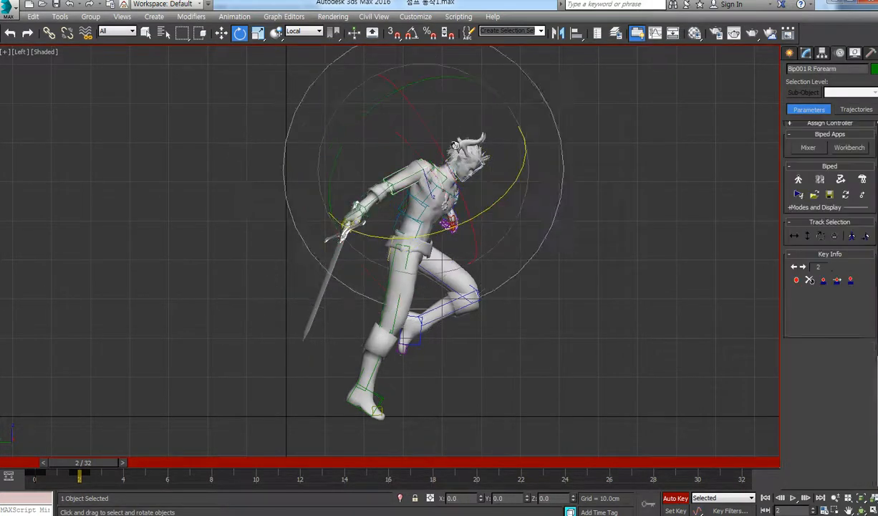
drag(441, 80, 454, 83)
- Rotate the right forearm and hand at frame 2 to refine the sword's angle behind the body
click(406, 164)
click(374, 182)
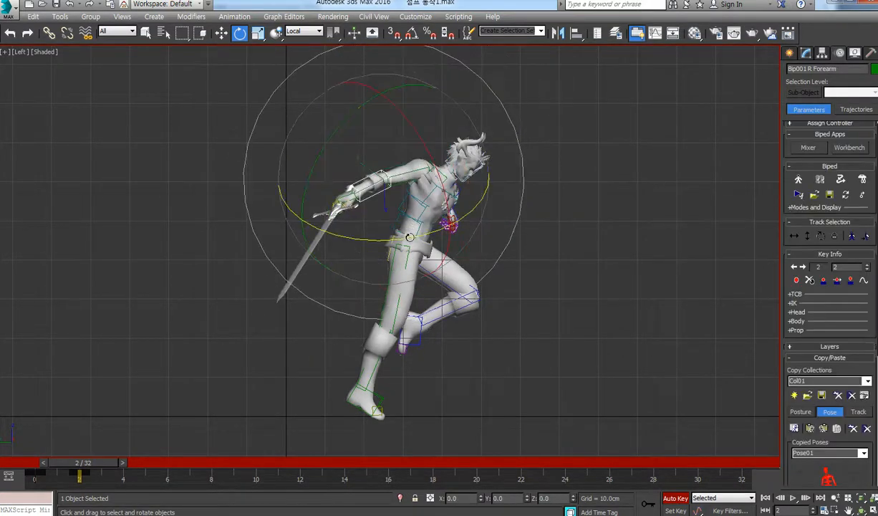
drag(410, 237, 425, 229)
click(350, 203)
click(498, 163)
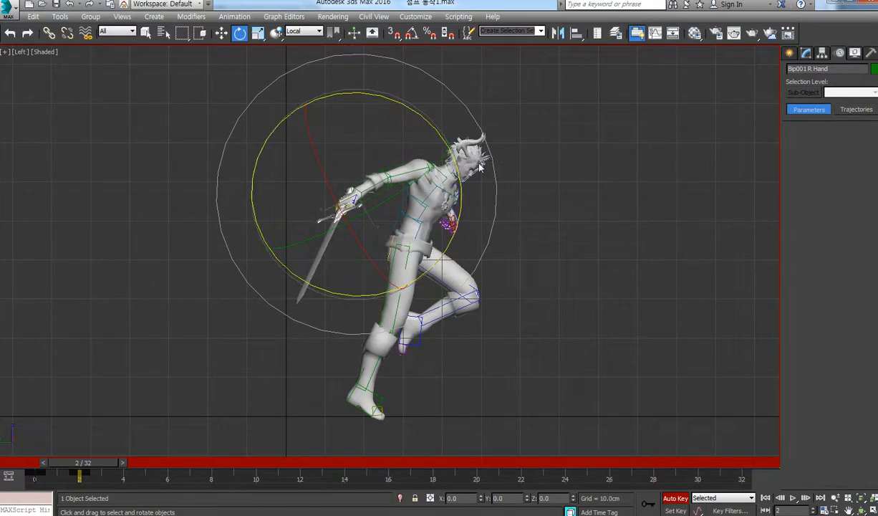
- Rotate the head slightly upward and adjust the Spine2 segment's rotation at frame 2
click(469, 152)
mouse_move(556, 191)
mouse_down()
mouse_move(561, 179)
mouse_move(559, 186)
mouse_up()
click(436, 186)
drag(517, 208, 529, 163)
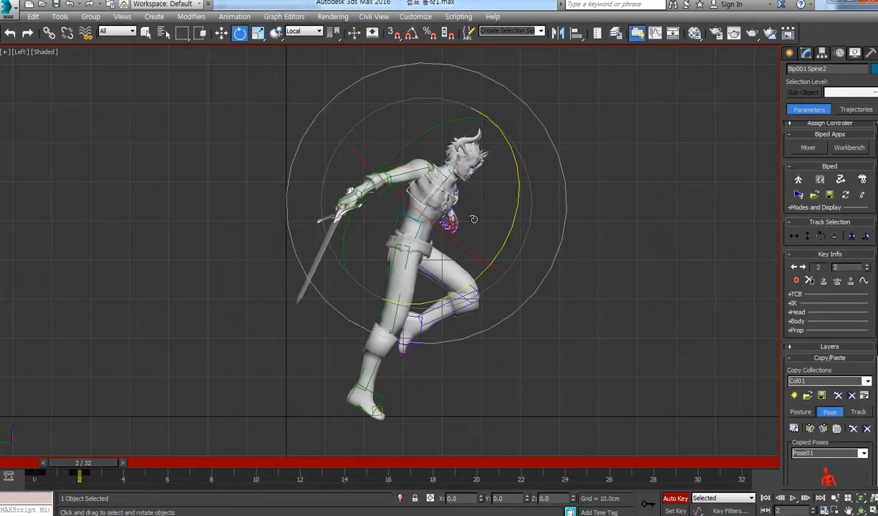
- Bring up a blank Notepad window and write the note "점프할 때 상체의 모션!!!"
drag(875, 143, 492, 69)
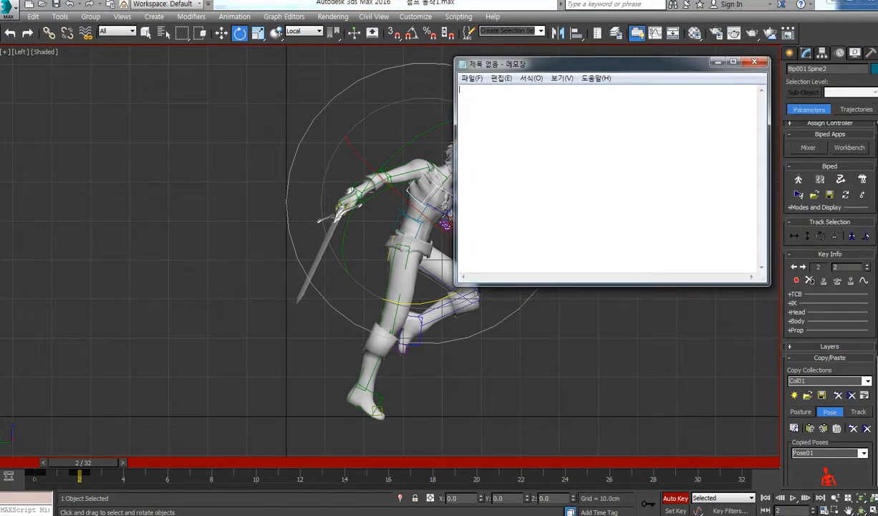
text(점프할 애 상체의 모션!!!)
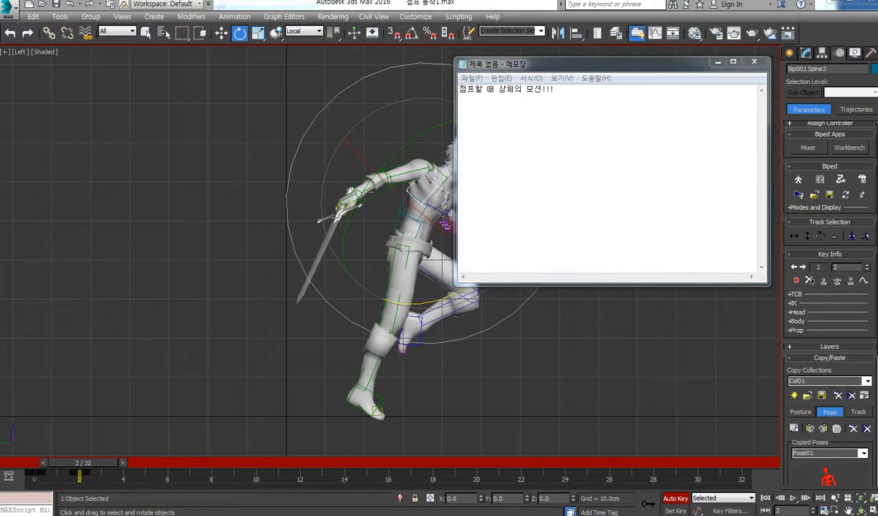
- Add the English line "Motion of the upper body when jumping" below the Korean heading in the note
click(575, 89)
key(Return)
text(Motion of the upper body when jumping)
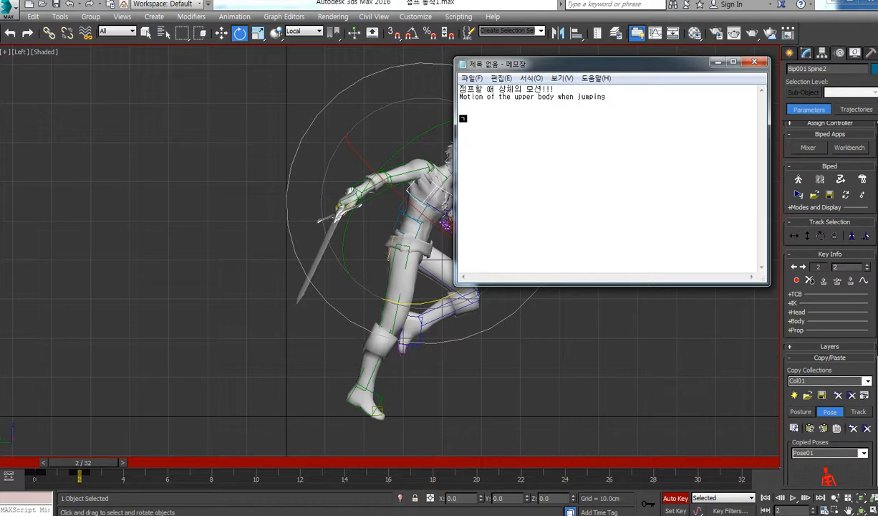
- Leave a gap in the note and add the line "공중에서 공격한다!!- 점프할 때 미리 상체를 들어준다!!"
text(공중에서 공격한다!)
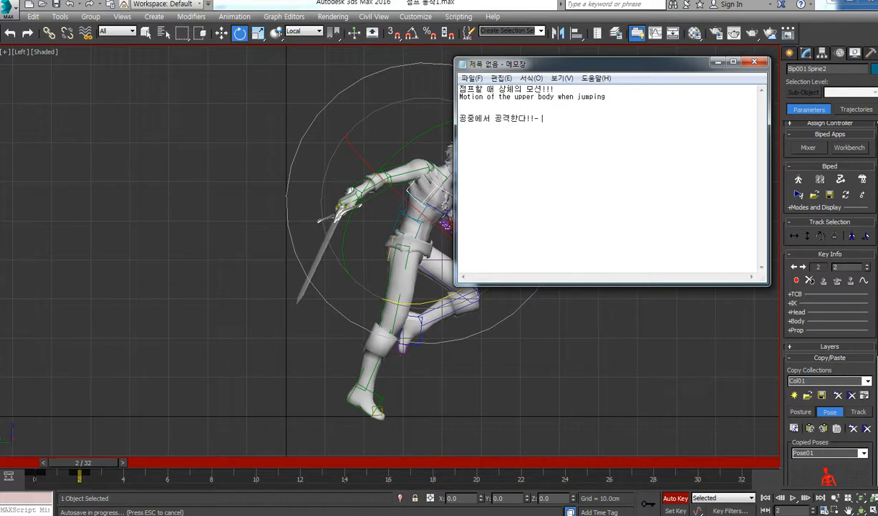
text(!- 점프할)
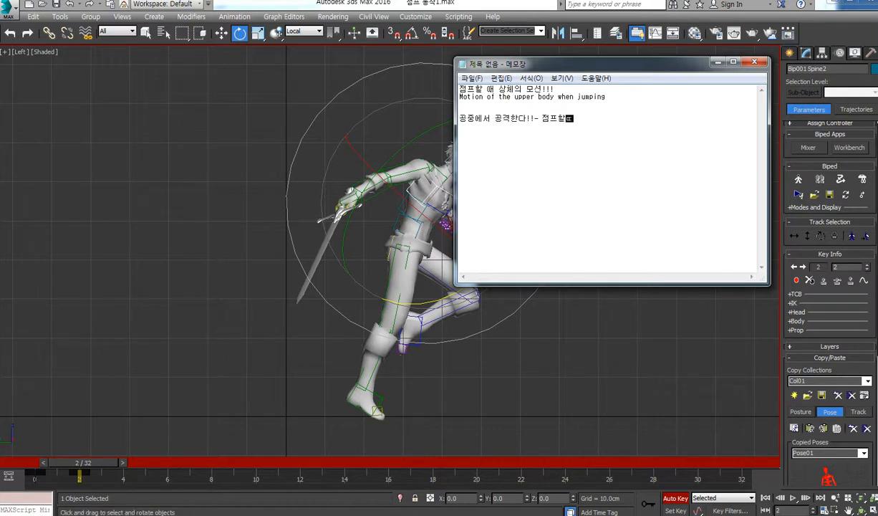
text( 때 미리 상체를 들어준다!!)
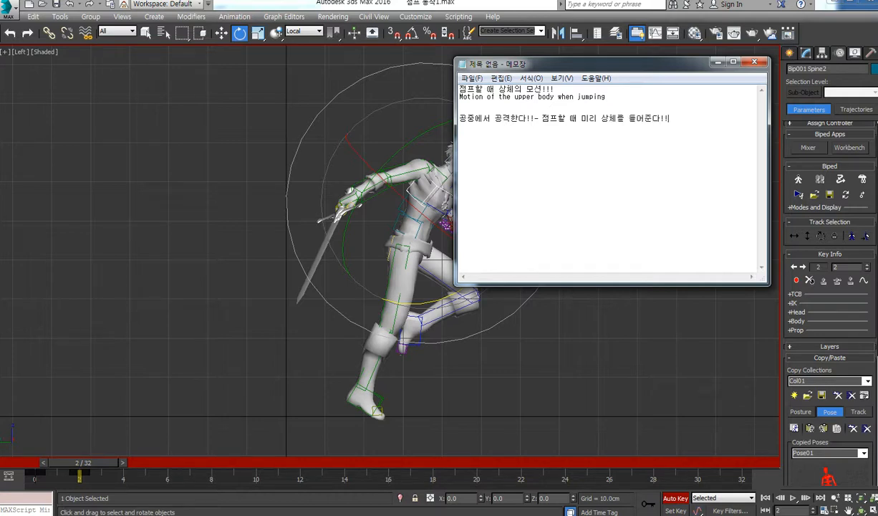
- Move the note aside to examine the frame 2 pose, bring it back beside the character and highlight the air-attack phrase
drag(532, 65, 877, 72)
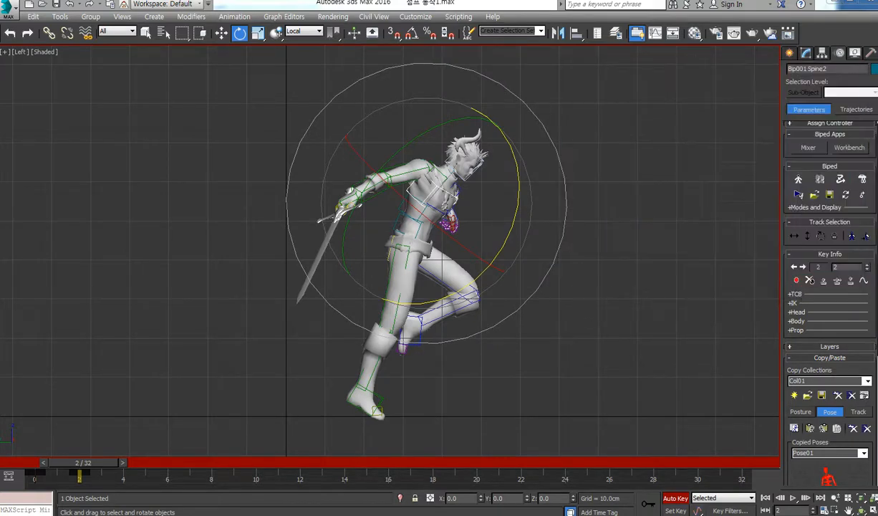
middle_drag(547, 174, 410, 208)
scroll(446, 196, down, 3)
drag(876, 72, 610, 142)
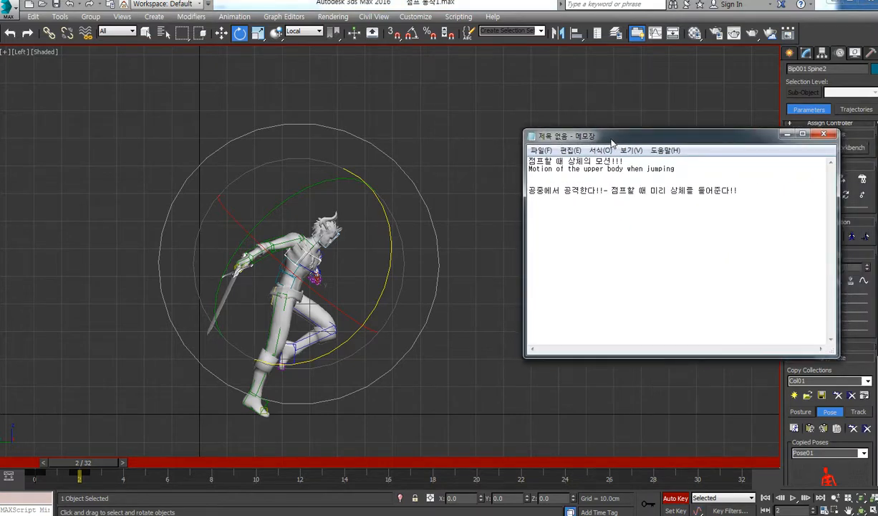
drag(611, 142, 494, 156)
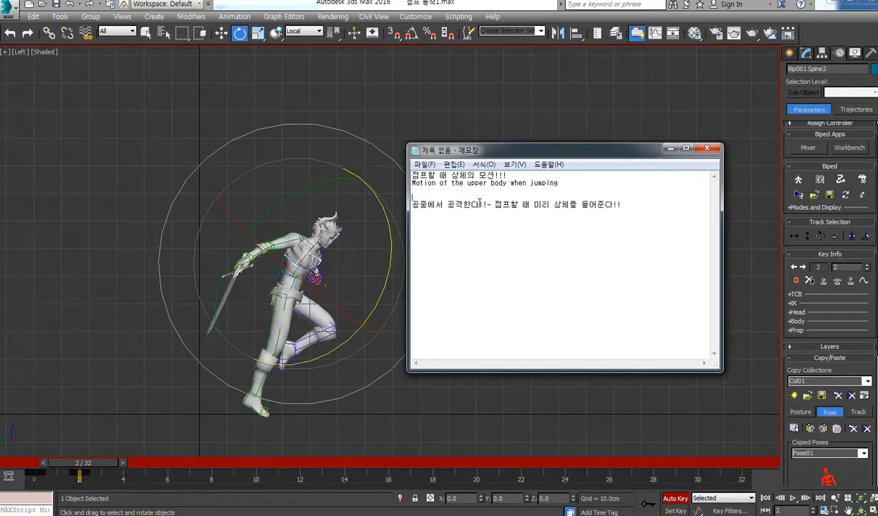
drag(485, 205, 420, 204)
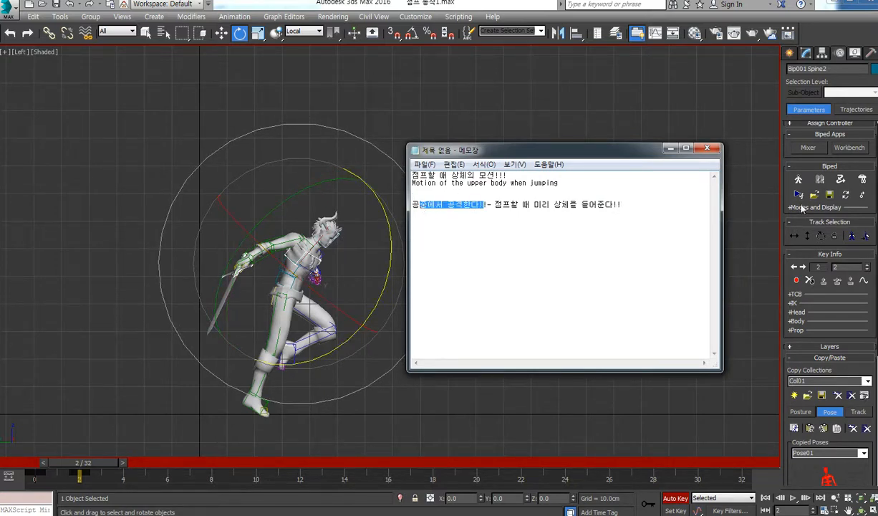
- Add the line "공중에서 준비하고 착지할 때 공격한다 - 점프할 때 상체를 숙여준다" lower in the note
click(655, 208)
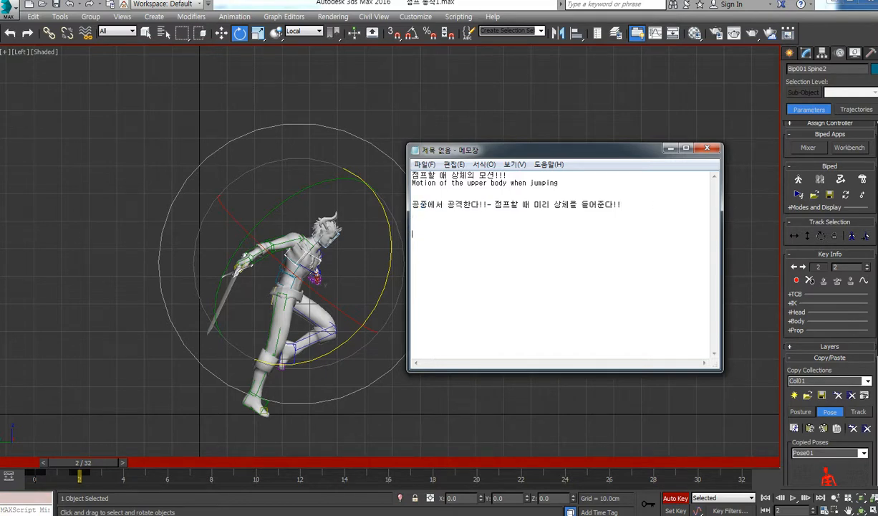
text(공중에서)
text( 준비하고 )
text(착지하)
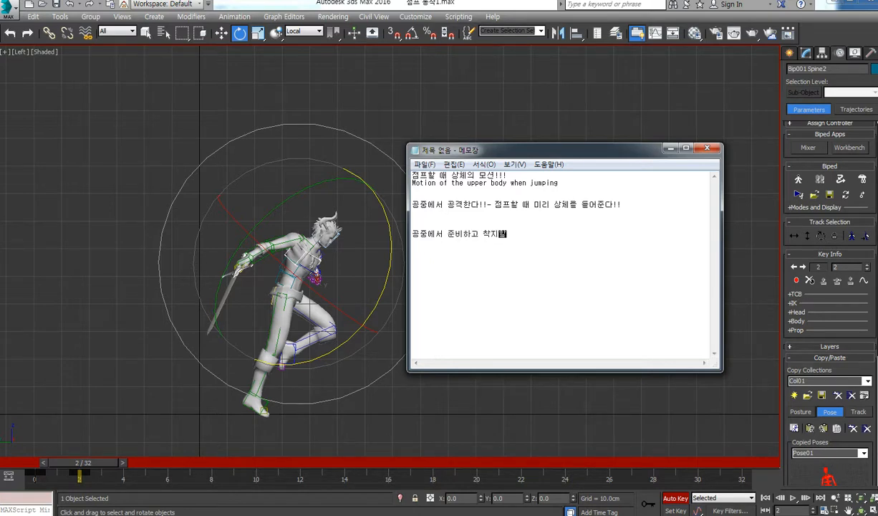
text(때 공격한다 - 점프할 때 상체를 숙여준)
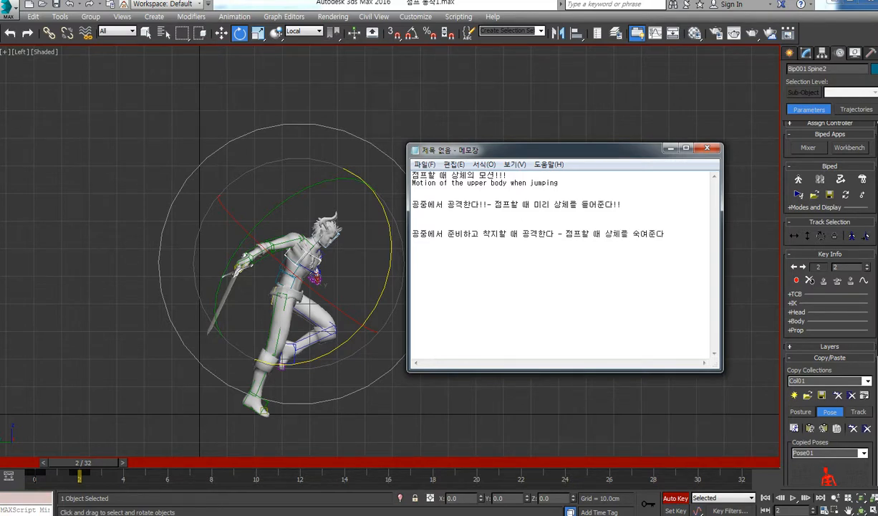
text(다)
- Add "Attack in the air - Lift your upper body when you jump" and "Come down to the ground and attack - Lower the upper body when jumping"
text(Attack in the air - Lift your upper body when you jump)
key(alt+Tab)
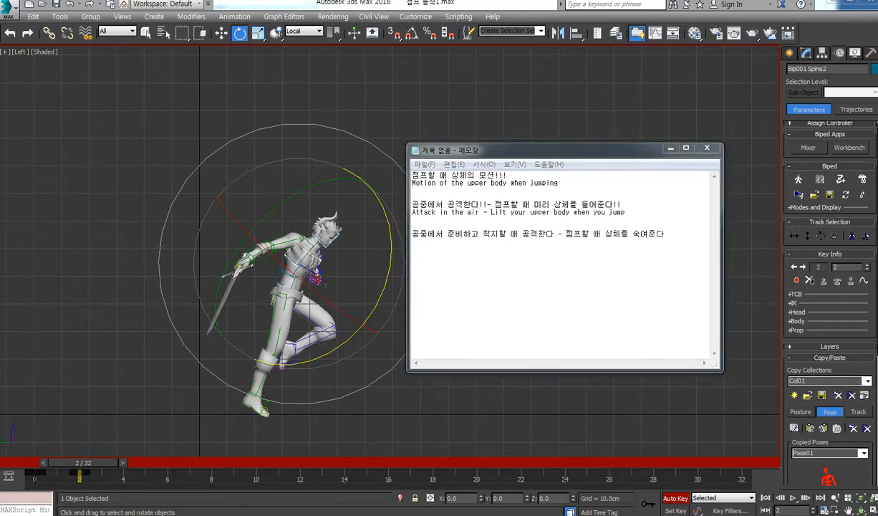
click(421, 254)
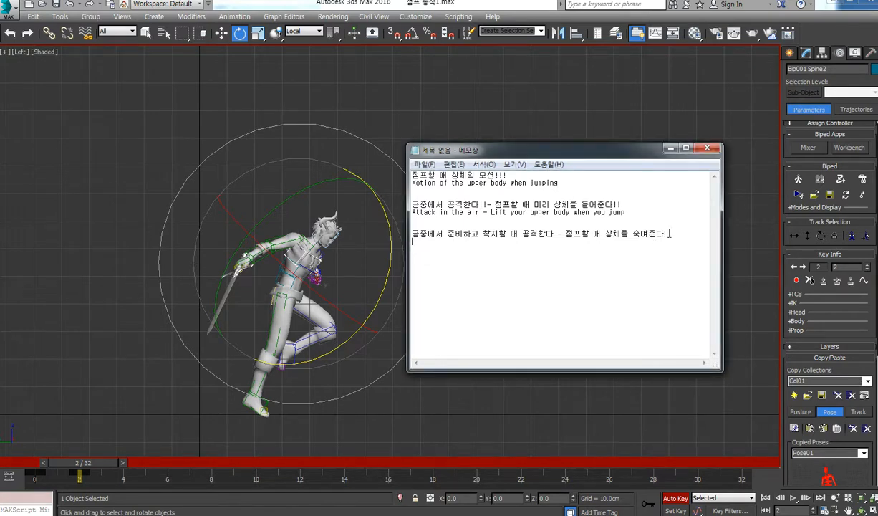
text(Come down to the ground and attack - Lower the upper body when jumping)
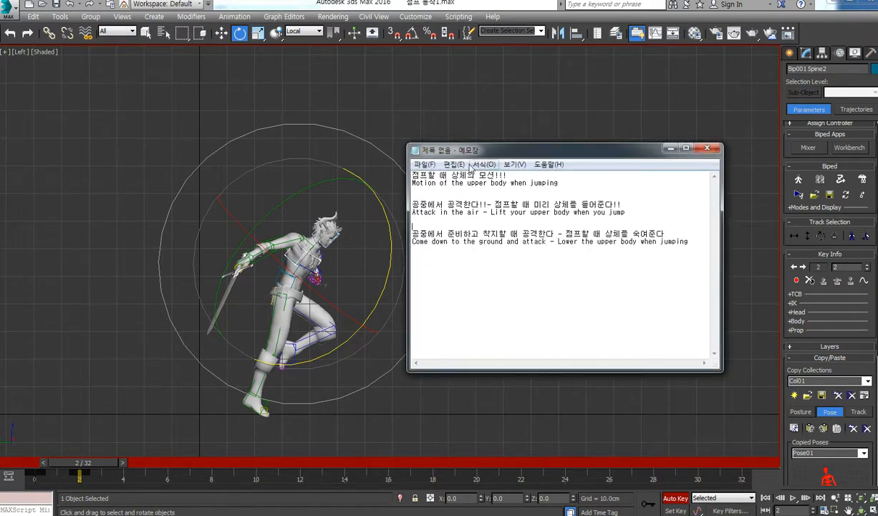
- Review the note beside the character, highlighting the phrases about lifting and lowering the upper body
drag(462, 151, 595, 152)
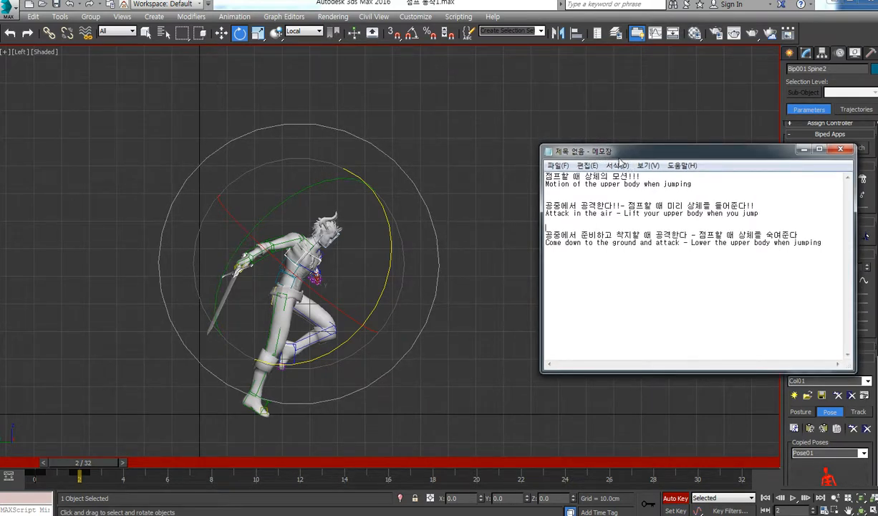
drag(642, 207, 723, 206)
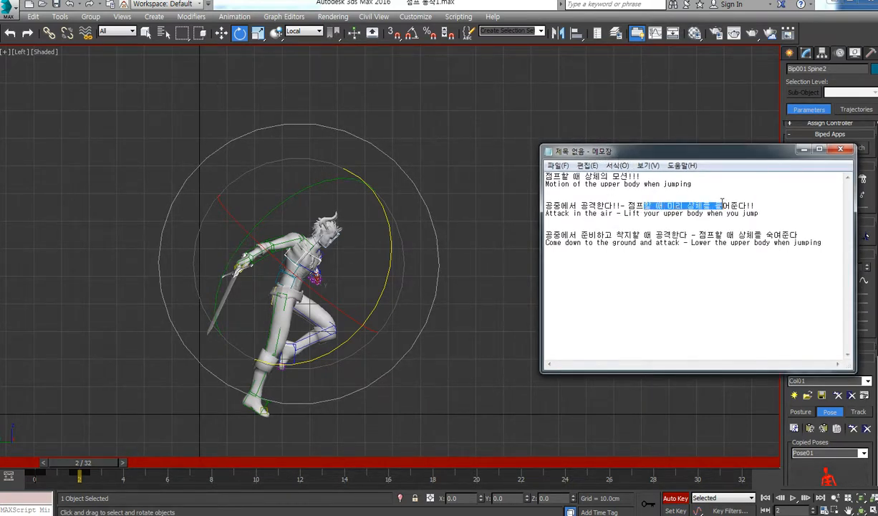
click(764, 221)
drag(802, 237, 699, 237)
click(625, 236)
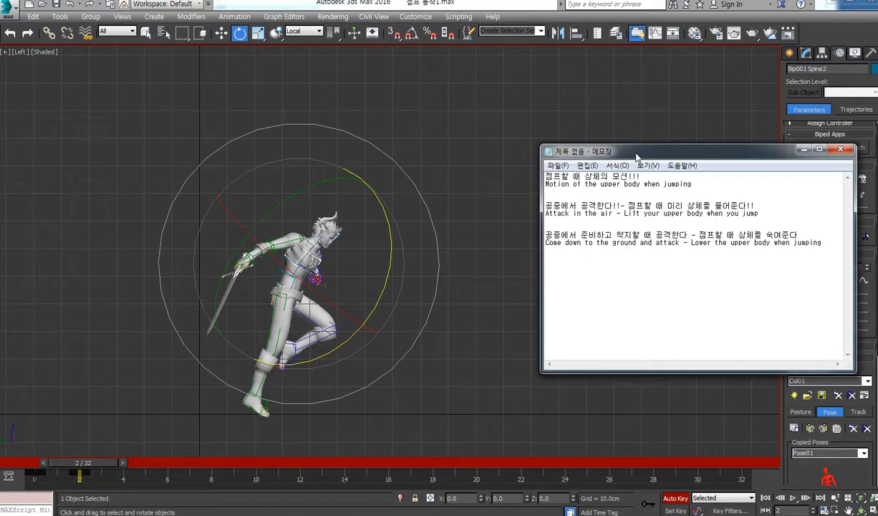
drag(636, 155, 650, 156)
drag(760, 207, 643, 209)
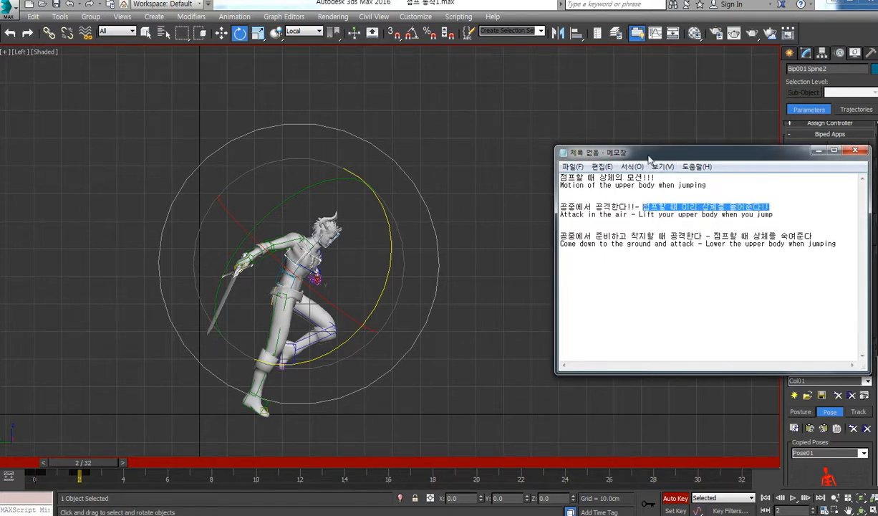
drag(648, 157, 698, 158)
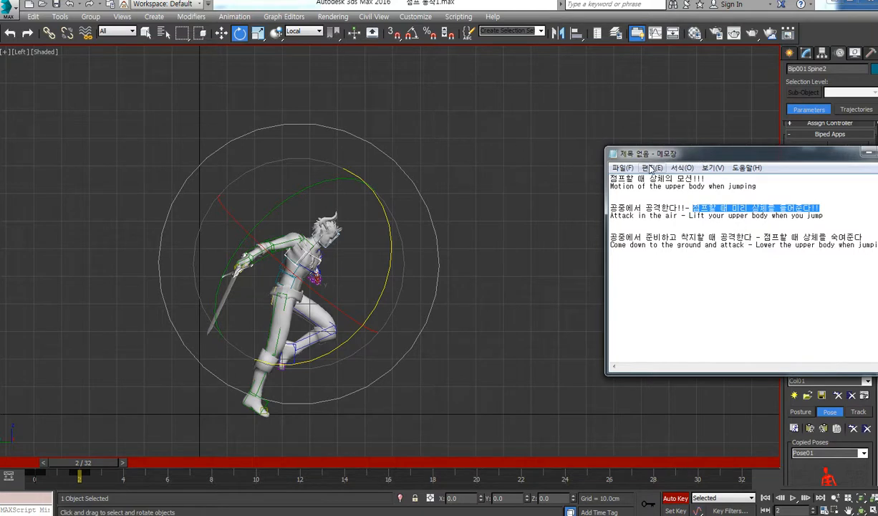
drag(696, 158, 623, 158)
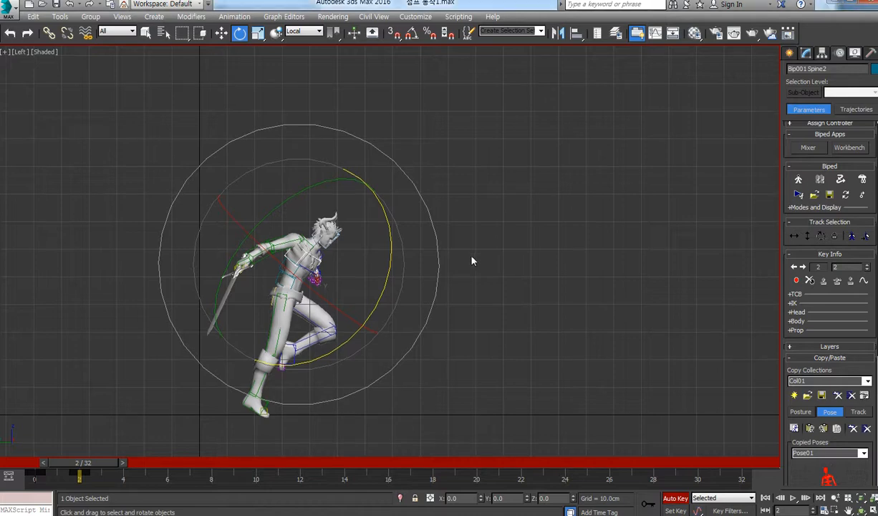
- Return to the 3ds Max viewport and rotate the biped's whole body slightly at frame 2
middle_drag(472, 255, 477, 252)
click(810, 240)
middle_drag(351, 288, 402, 286)
scroll(356, 290, down, 2)
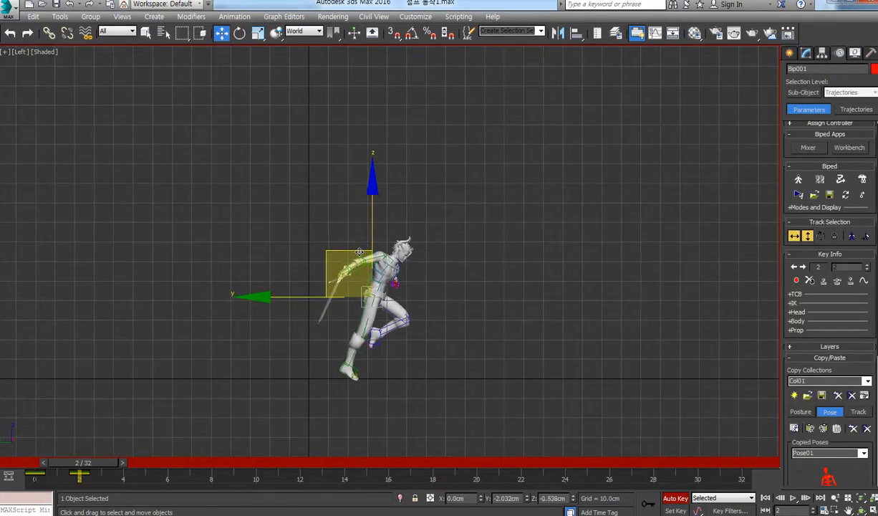
scroll(381, 295, up, 3)
key(e)
drag(459, 293, 456, 289)
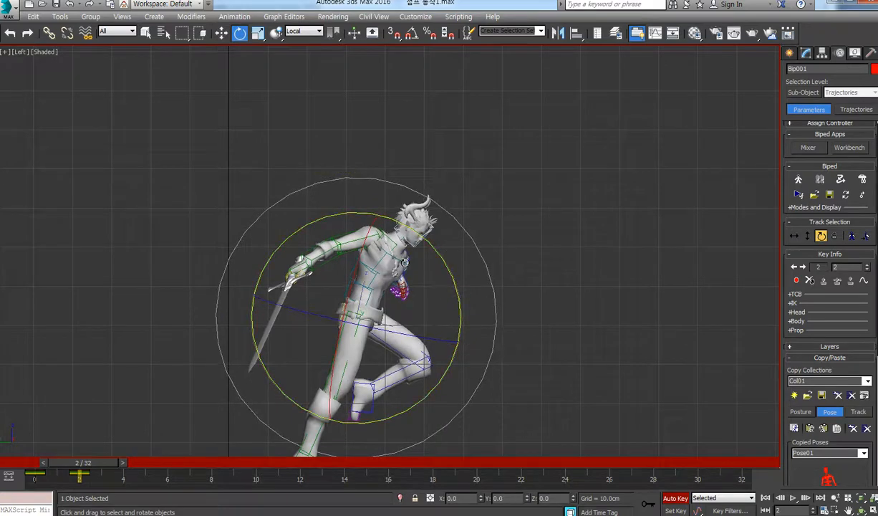
- Rotate the spine segments back at frame 2 so the chest lifts and the torso stands more upright
click(394, 257)
middle_drag(456, 279, 460, 275)
drag(460, 275, 496, 263)
click(396, 204)
click(387, 249)
click(366, 267)
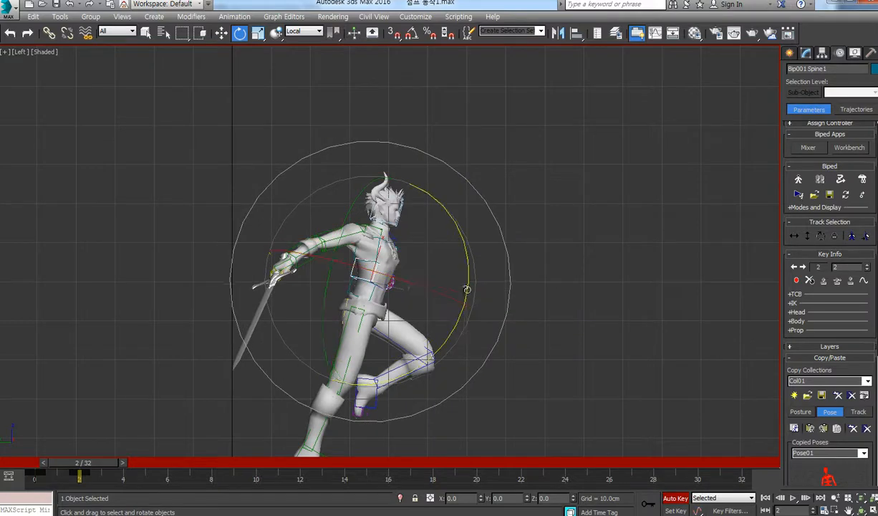
drag(466, 289, 466, 285)
middle_drag(482, 315, 484, 299)
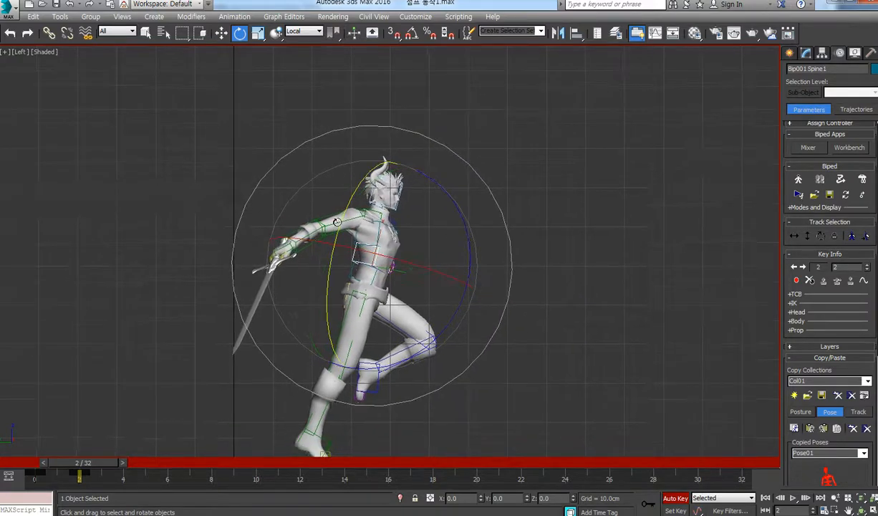
- Lower the right upper arm and adjust the forearm and hand so the sword points down behind the body
click(342, 226)
drag(427, 143, 380, 158)
key(Page_Down)
key(Page_Down)
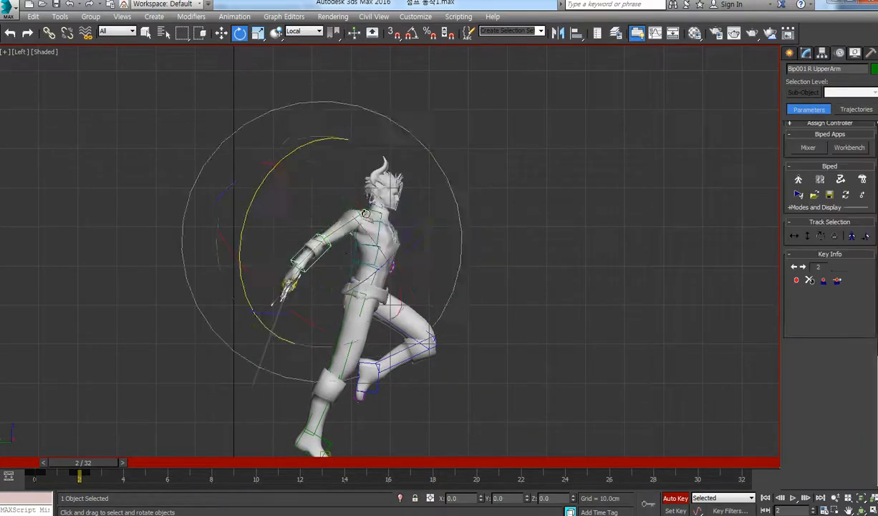
drag(392, 227, 363, 245)
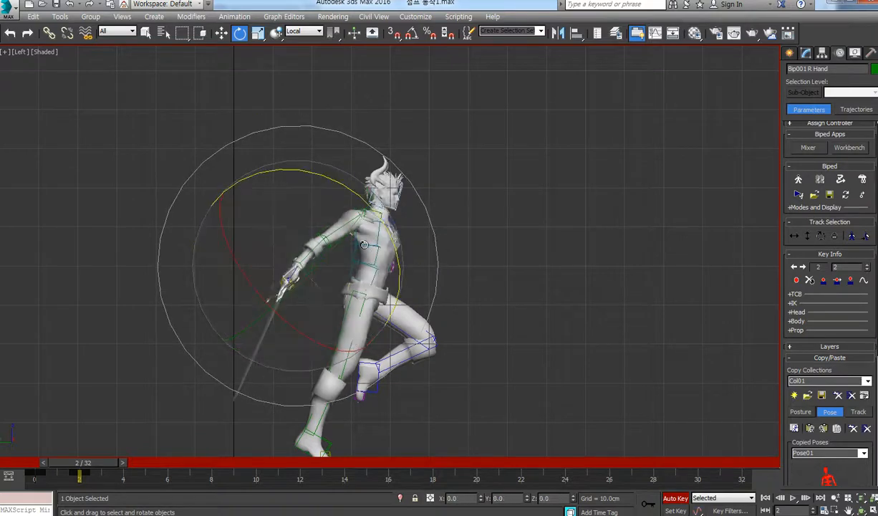
click(378, 375)
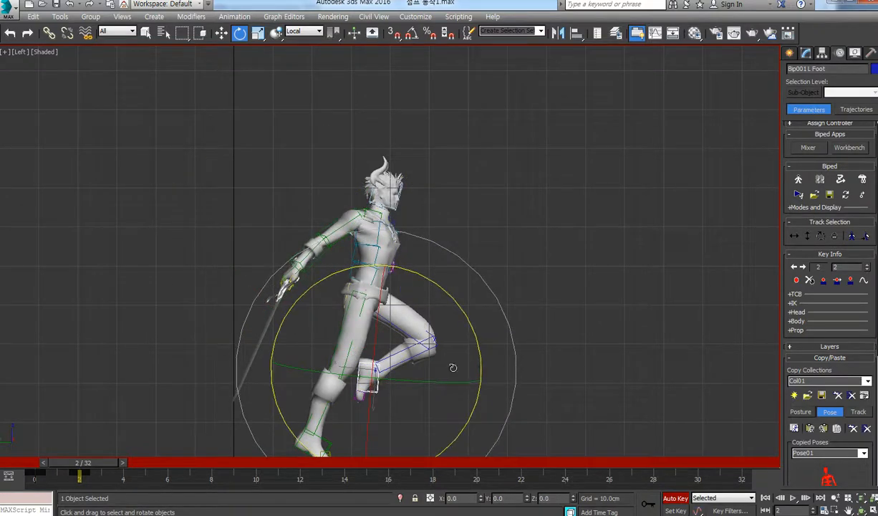
scroll(501, 341, down, 3)
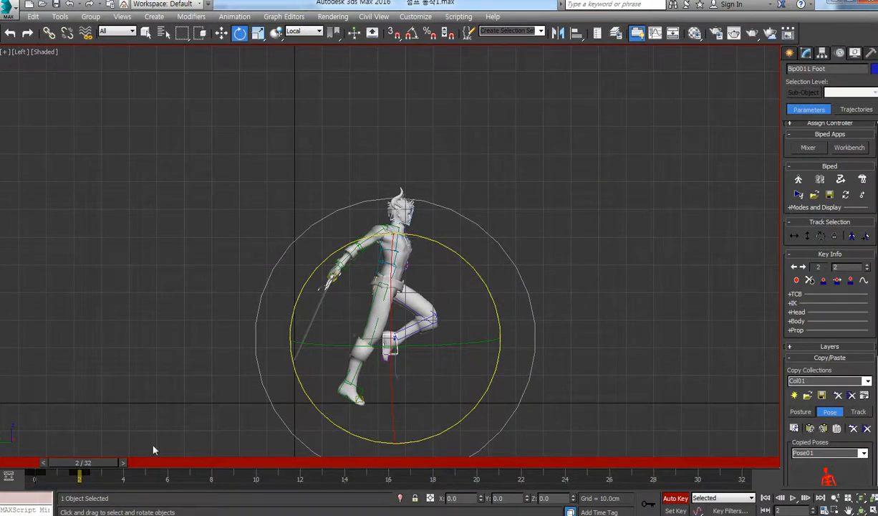
mouse_move(100, 467)
mouse_down()
mouse_move(75, 463)
mouse_move(98, 465)
mouse_up()
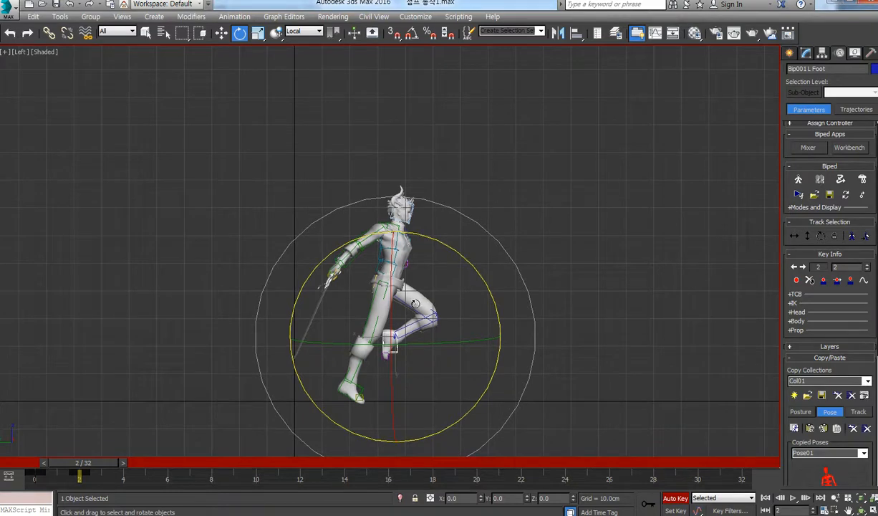
middle_drag(487, 206, 379, 238)
scroll(379, 238, down, 2)
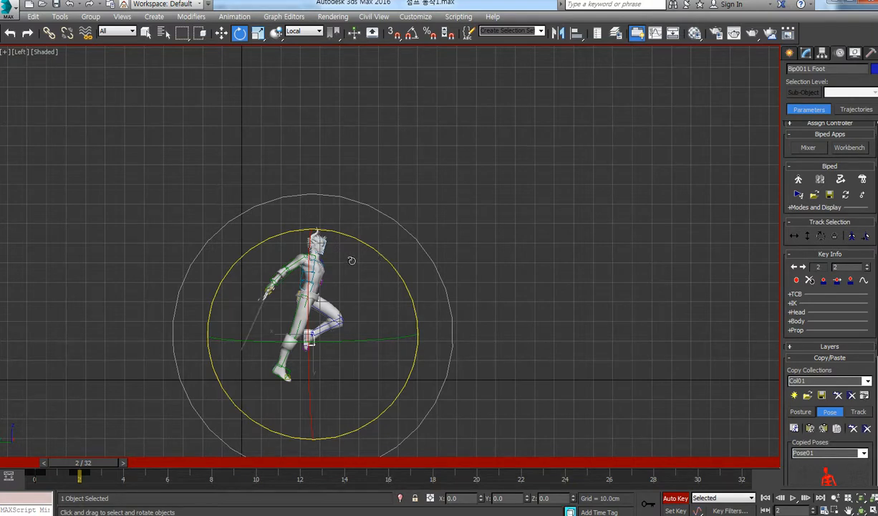
- Copy the biped's frame 2 pose and move the whole body up and forward into the air at frame 5
click(808, 236)
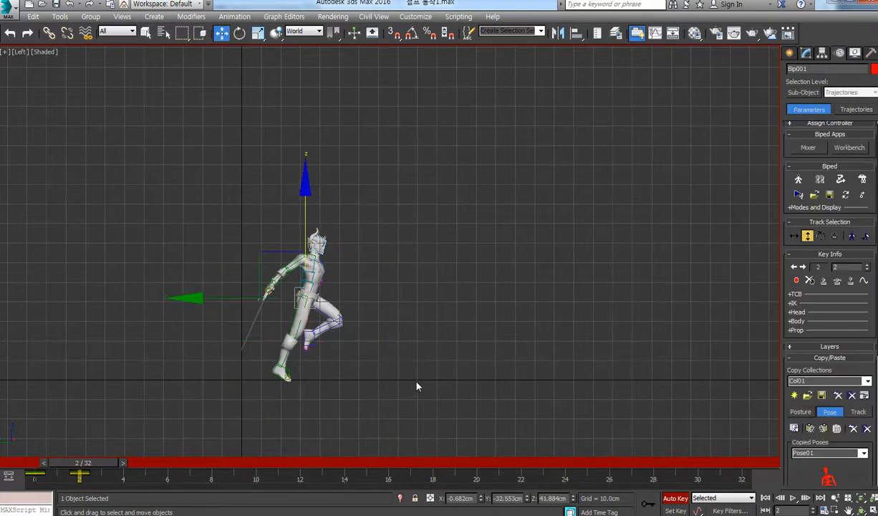
mouse_move(101, 463)
mouse_down()
mouse_move(160, 464)
mouse_move(102, 465)
mouse_up()
click(793, 428)
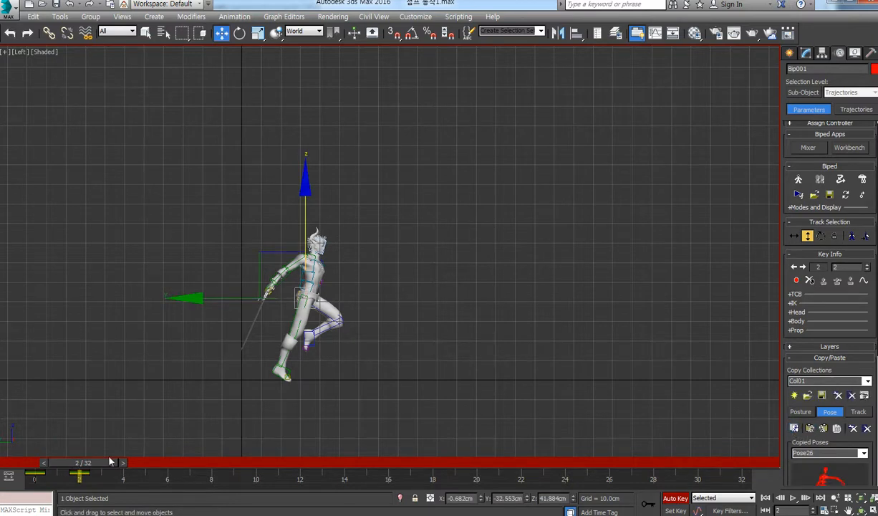
drag(83, 463, 148, 462)
drag(290, 254, 370, 142)
- Key the right foot at frame 5, then rotate it and move it forward and up beneath the body
click(345, 263)
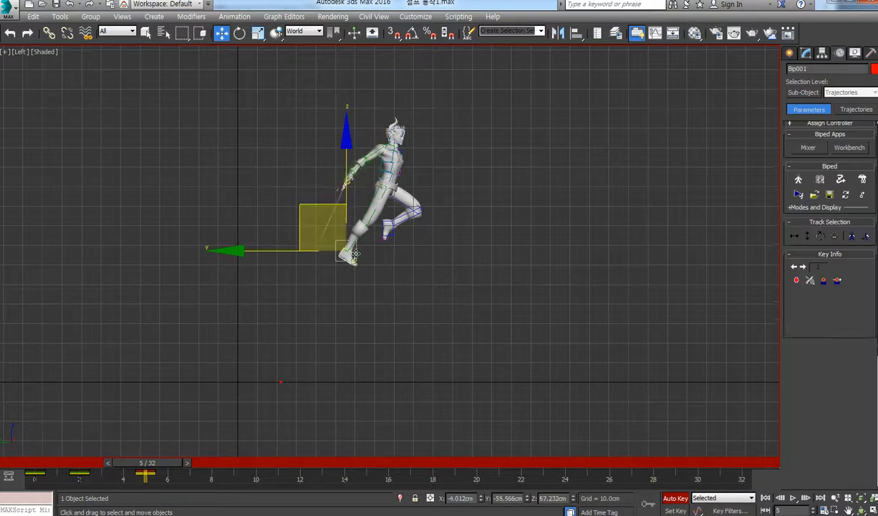
middle_drag(693, 227, 693, 266)
click(795, 280)
middle_drag(416, 271, 394, 270)
scroll(413, 284, up, 2)
key(e)
drag(403, 280, 384, 316)
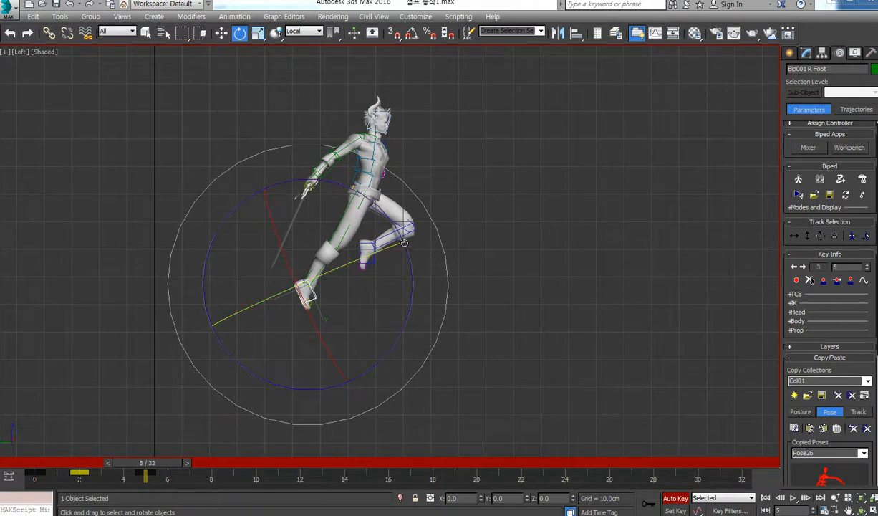
key(w)
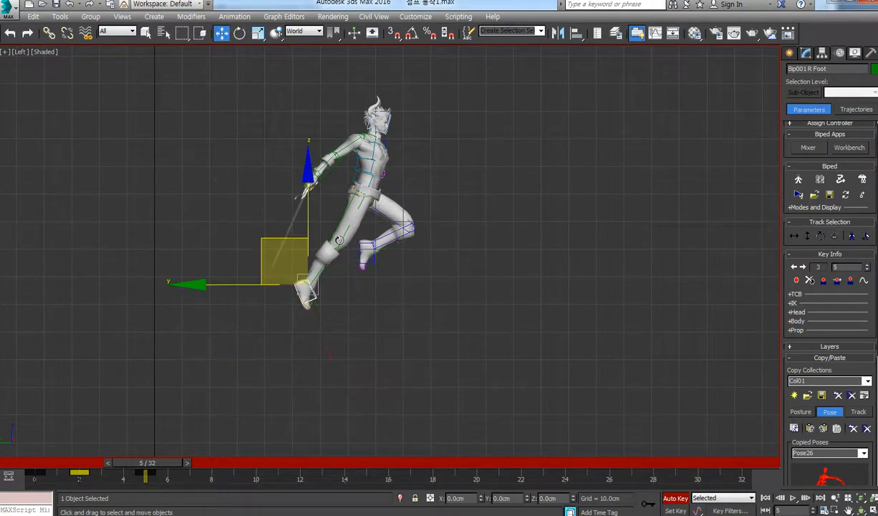
drag(292, 238, 379, 210)
key(e)
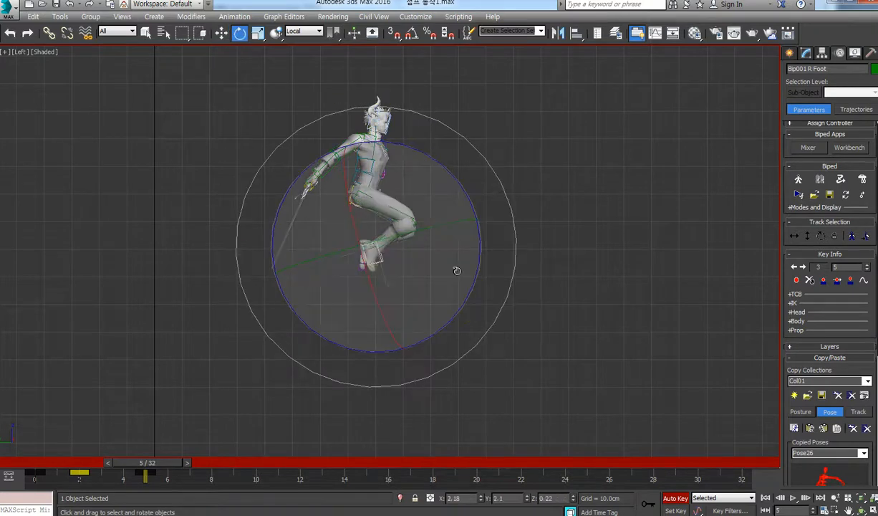
- Extend the left foot back and down at frame 5 and adjust its angle so the leg trails behind
click(360, 259)
key(w)
drag(360, 235, 293, 254)
click(317, 293)
key(e)
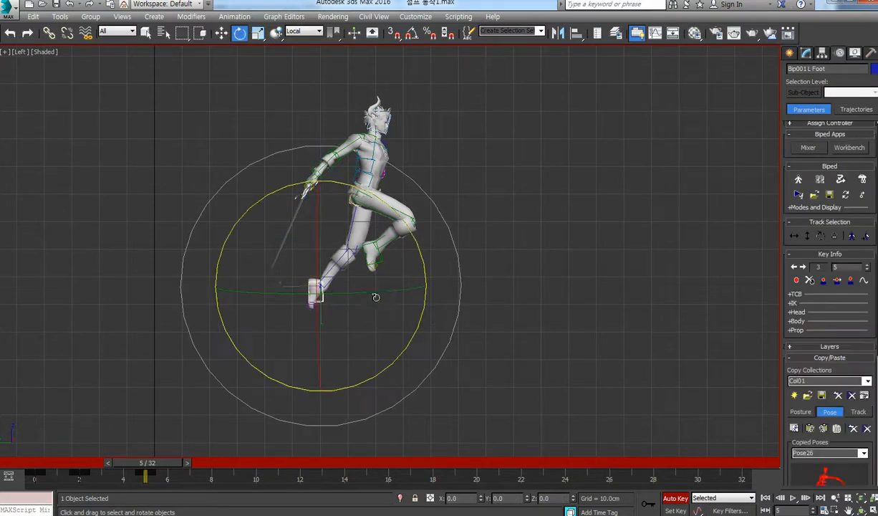
key(w)
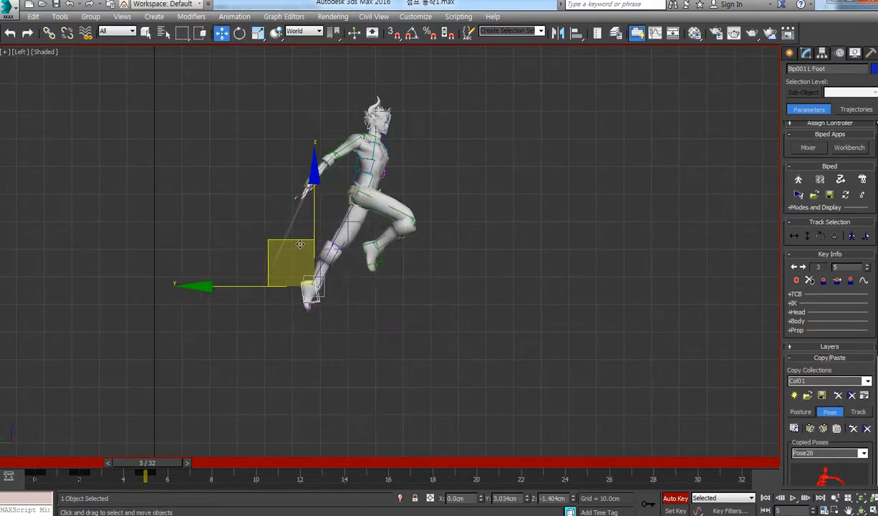
drag(300, 242, 305, 240)
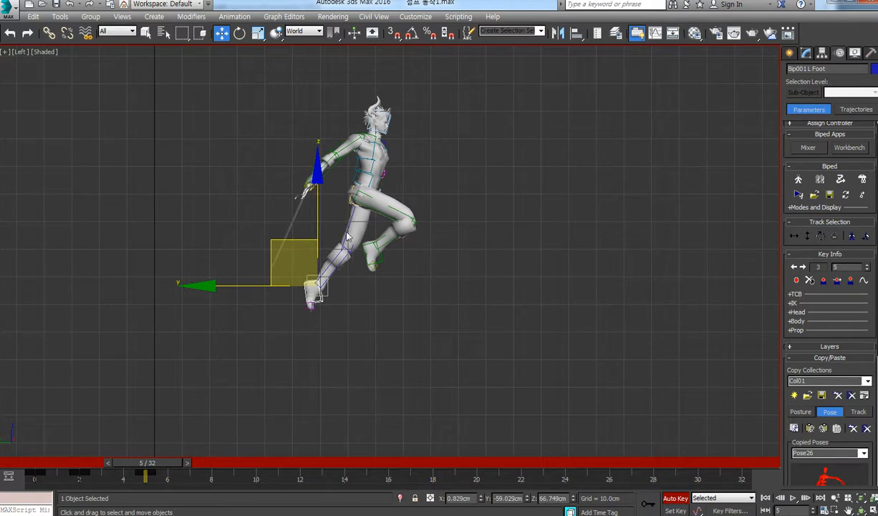
- Hide the viewport grid and rotate the right upper arm and forearm so the sword extends backward behind the body at frame 5
middle_drag(347, 237, 349, 287)
key(g)
scroll(387, 215, up, 3)
middle_drag(384, 257, 417, 279)
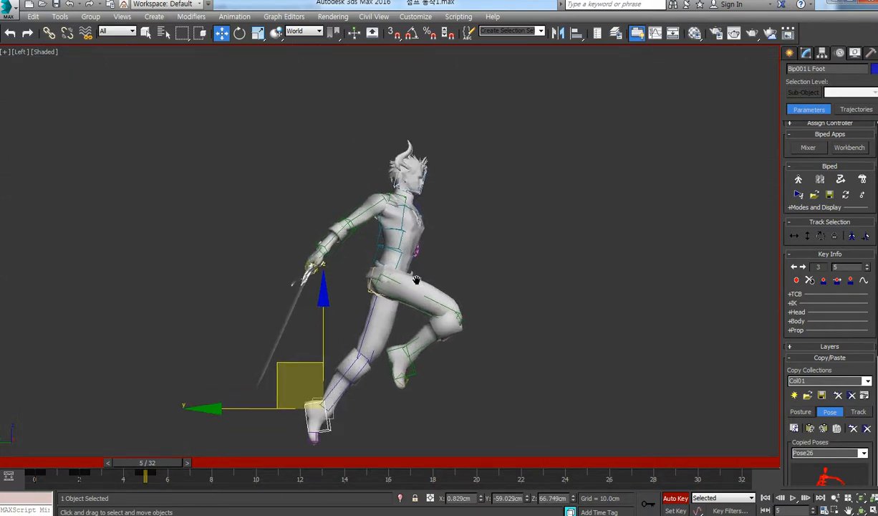
click(370, 206)
key(e)
drag(374, 211, 393, 235)
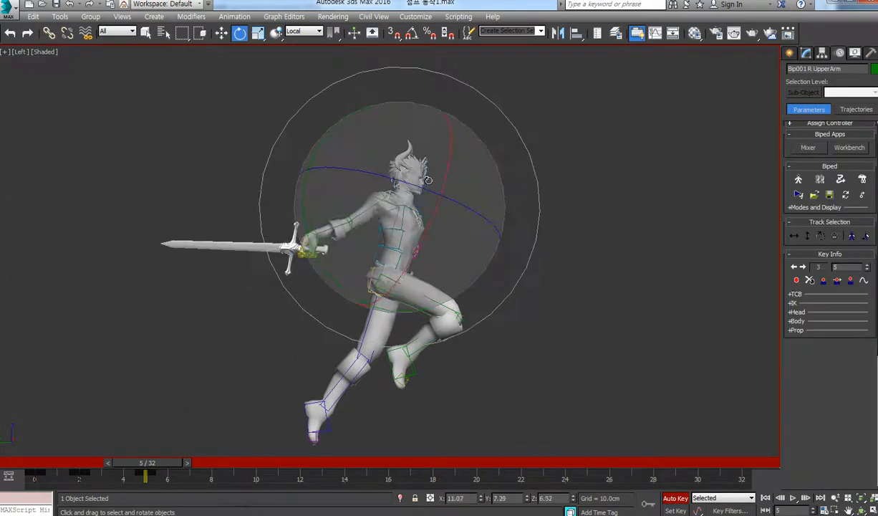
drag(464, 235, 440, 257)
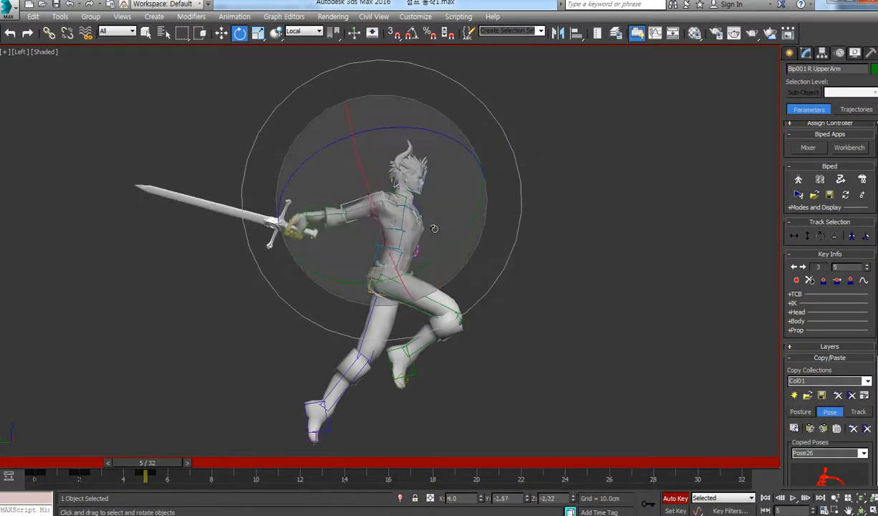
click(313, 217)
mouse_move(387, 245)
mouse_down()
mouse_move(365, 274)
mouse_move(380, 256)
mouse_up()
click(364, 209)
drag(434, 243, 467, 227)
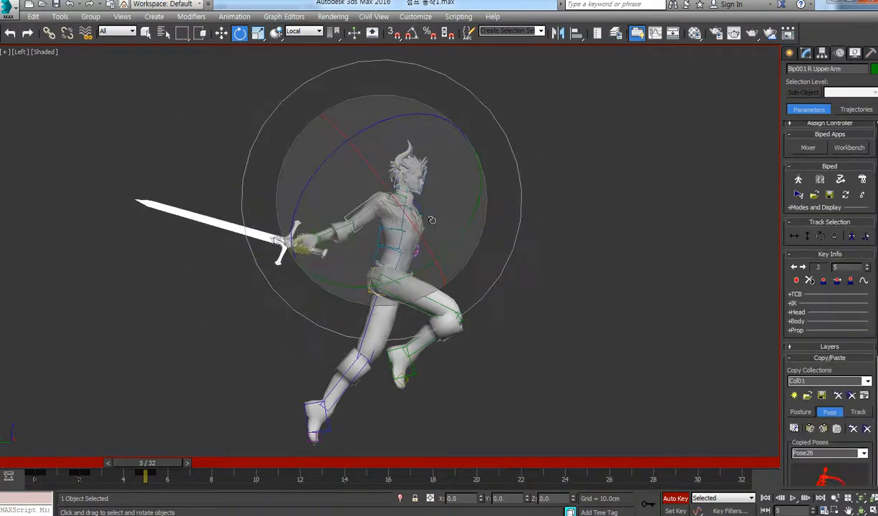
- Tilt the head back slightly and rotate the left upper arm, forearm and hand so the arm reaches forward
click(419, 177)
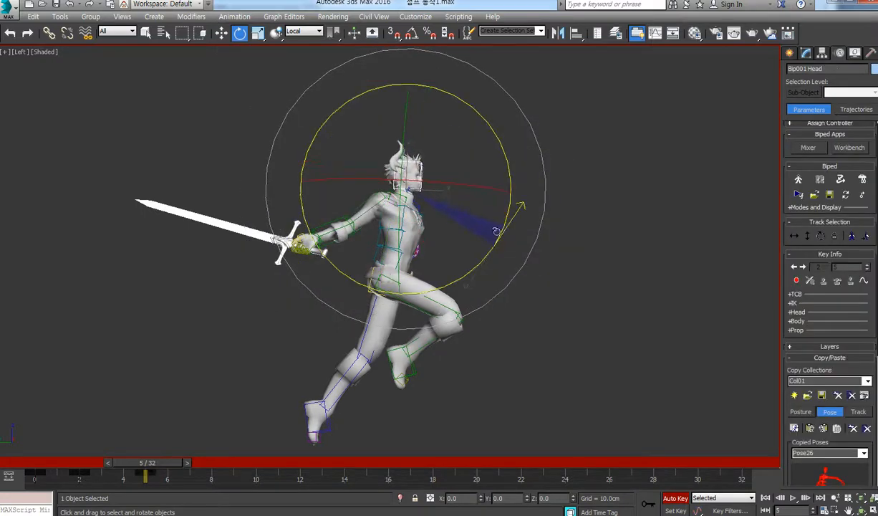
click(415, 203)
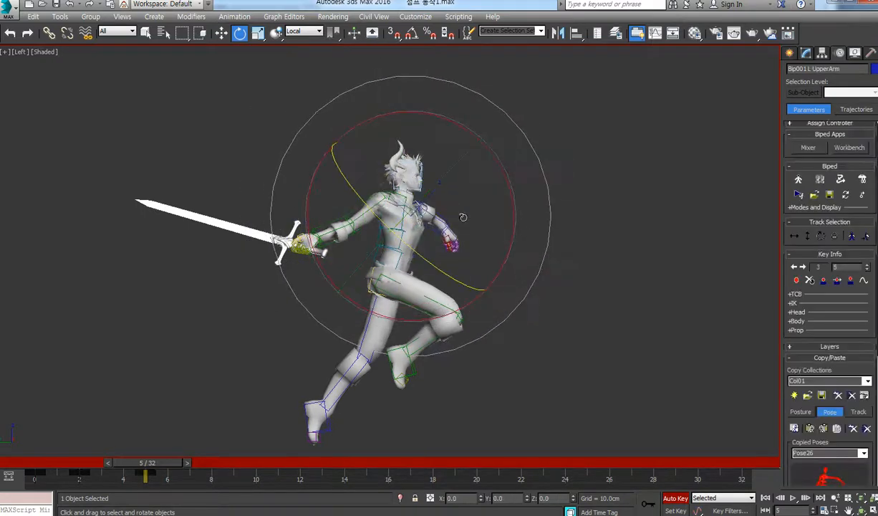
drag(511, 245, 533, 218)
mouse_move(474, 229)
mouse_down()
mouse_move(486, 229)
mouse_move(475, 240)
mouse_up()
click(456, 240)
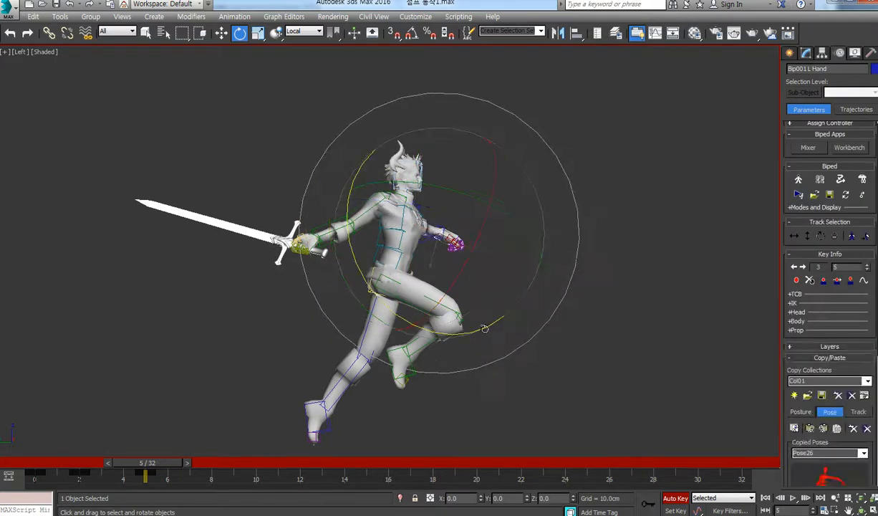
key(Page_Up)
key(Page_Up)
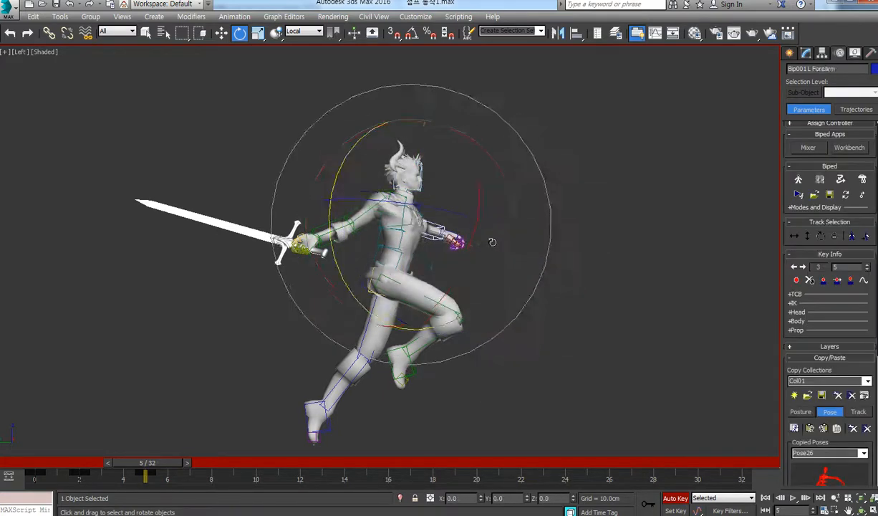
- Select the biped's vertical body track and copy the frame 5 pose into the pose collection
middle_drag(428, 235, 376, 267)
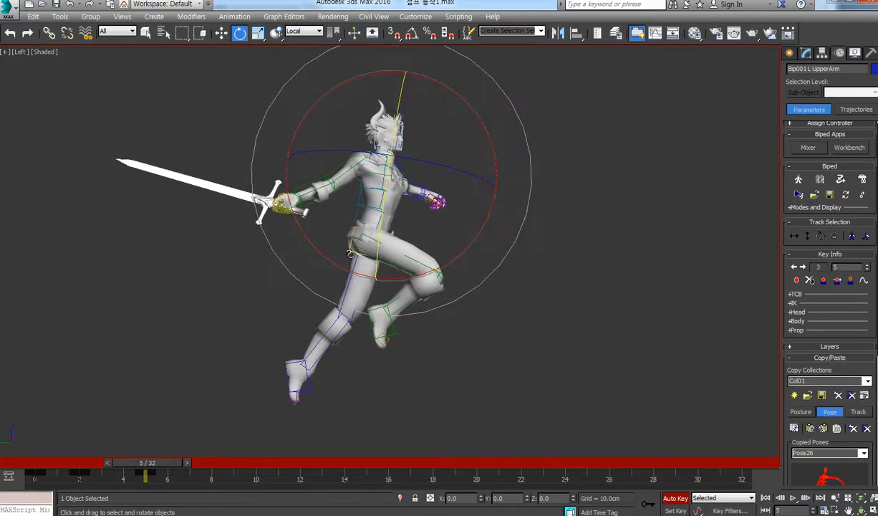
scroll(351, 254, down, 2)
click(806, 235)
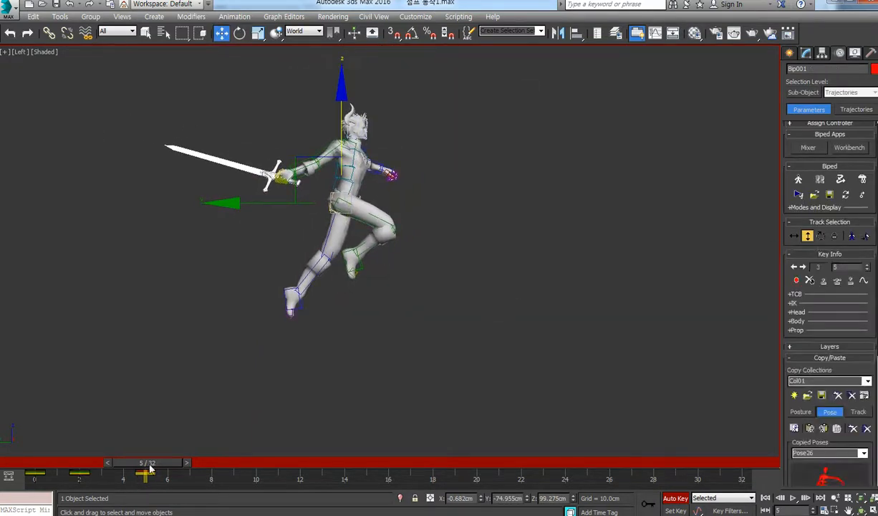
click(793, 428)
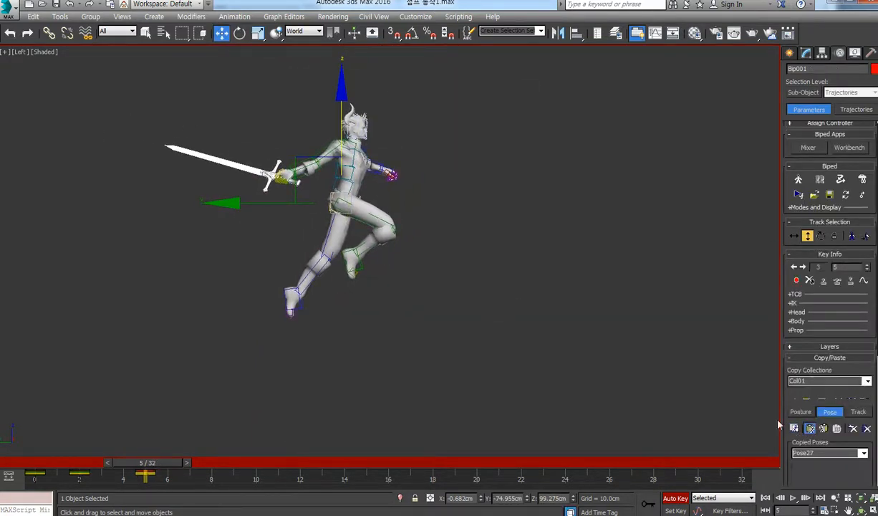
drag(146, 462, 143, 441)
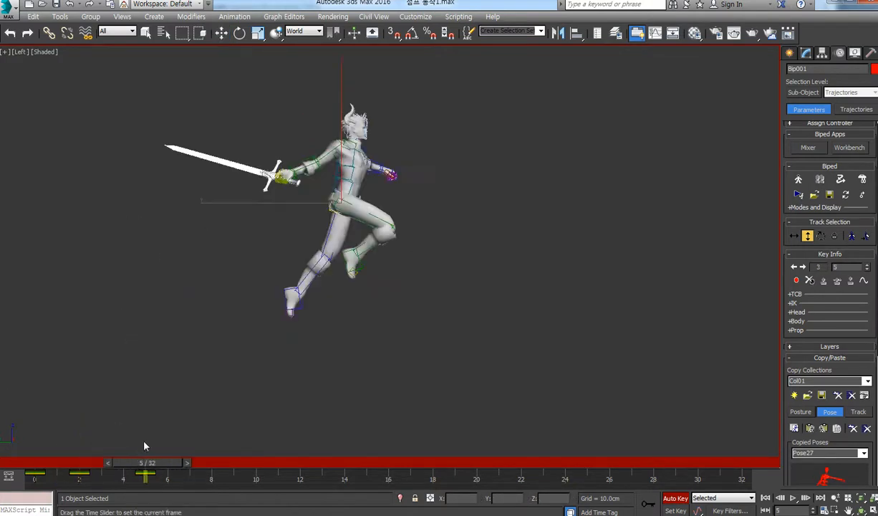
- Rotate the spine segments at frame 5 so the chest leans farther forward
key(w)
scroll(398, 239, up, 4)
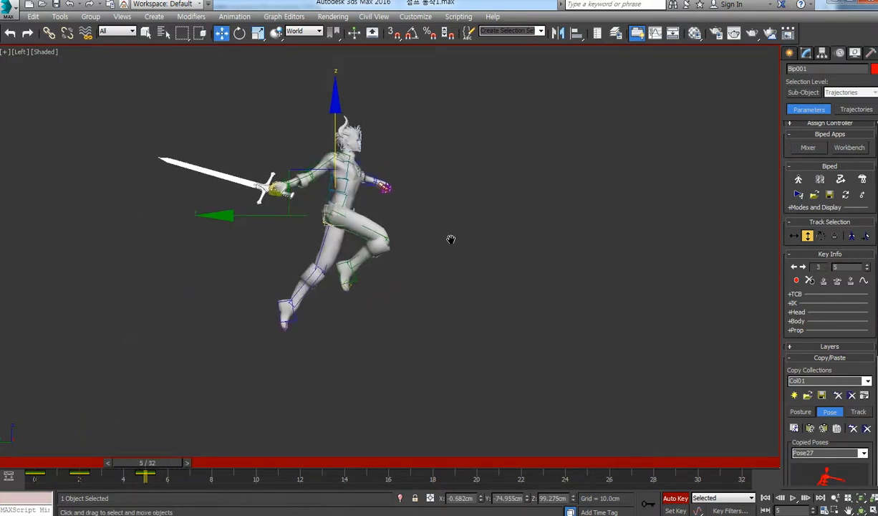
click(325, 205)
middle_drag(326, 208, 398, 235)
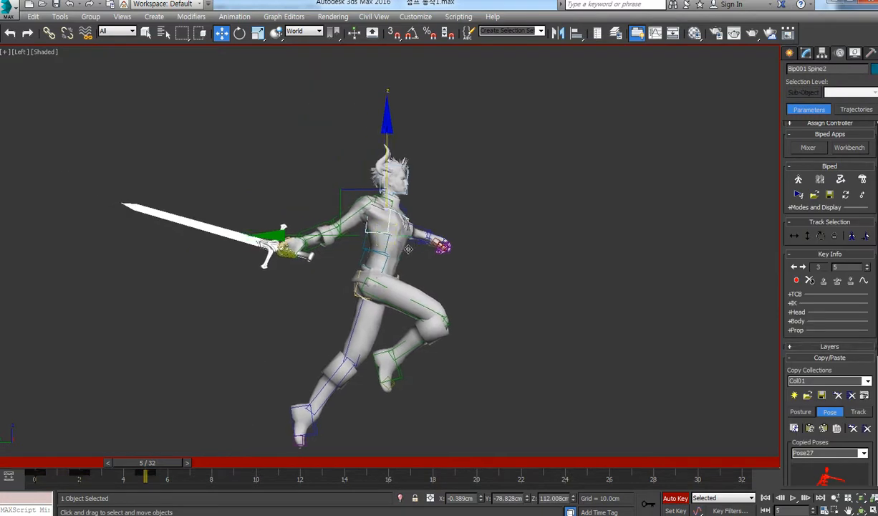
key(e)
drag(467, 275, 463, 286)
key(Page_Up)
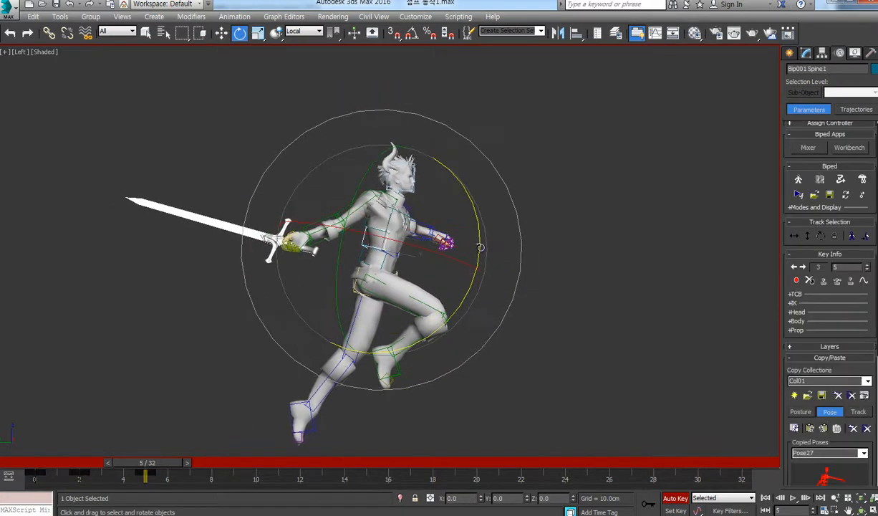
drag(481, 247, 480, 220)
drag(456, 257, 470, 307)
click(397, 228)
drag(480, 257, 478, 269)
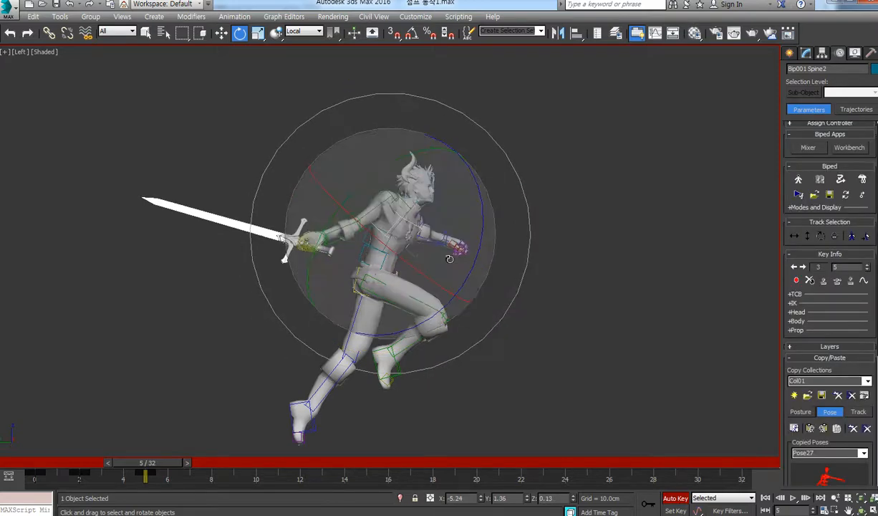
- Rotate the right upper arm and clavicle back so the arm lifts and the sword points higher behind the body
click(371, 212)
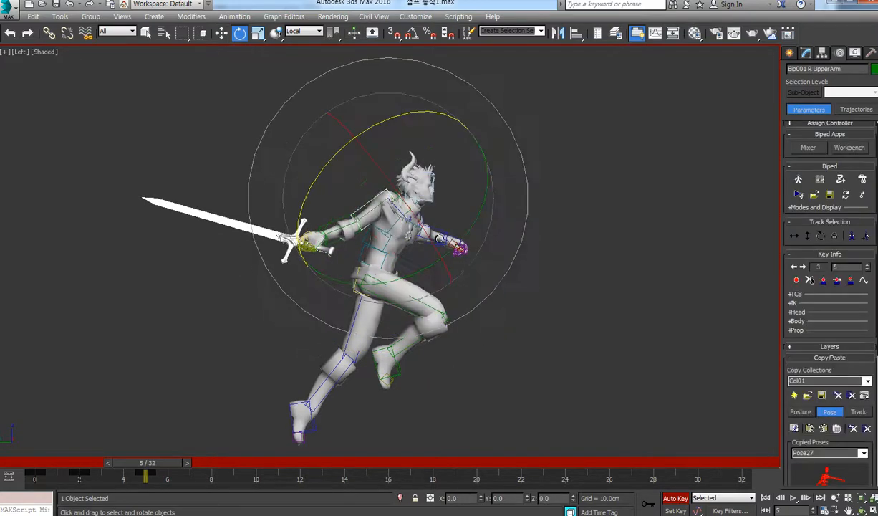
drag(440, 233, 418, 254)
click(402, 203)
drag(402, 203, 379, 215)
middle_drag(499, 252, 492, 241)
key(Page_Down)
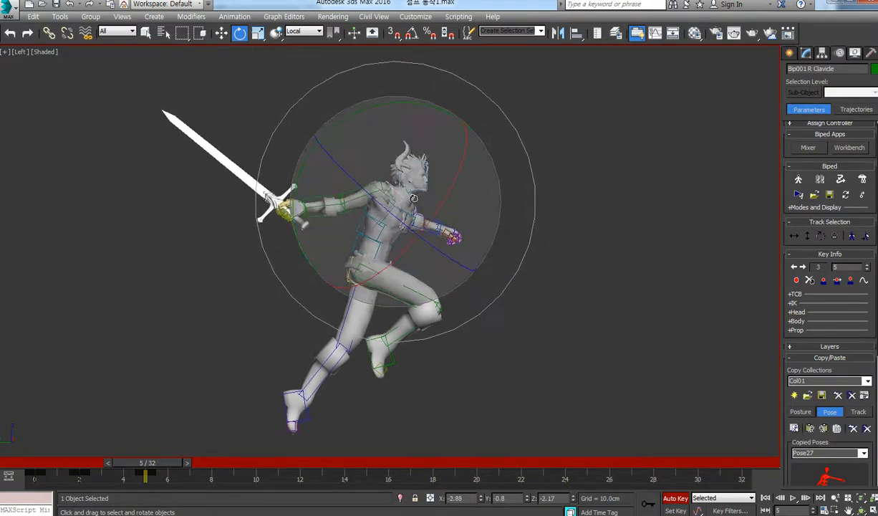
key(Page_Down)
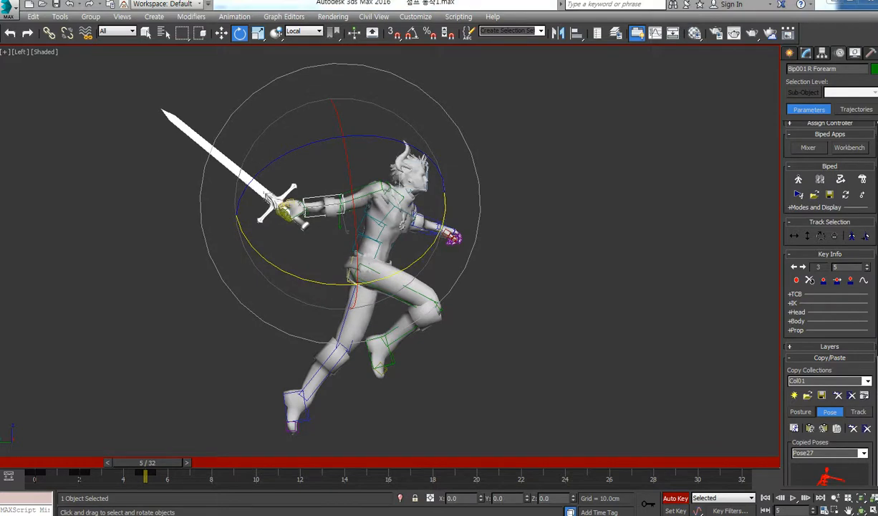
middle_drag(360, 399, 353, 393)
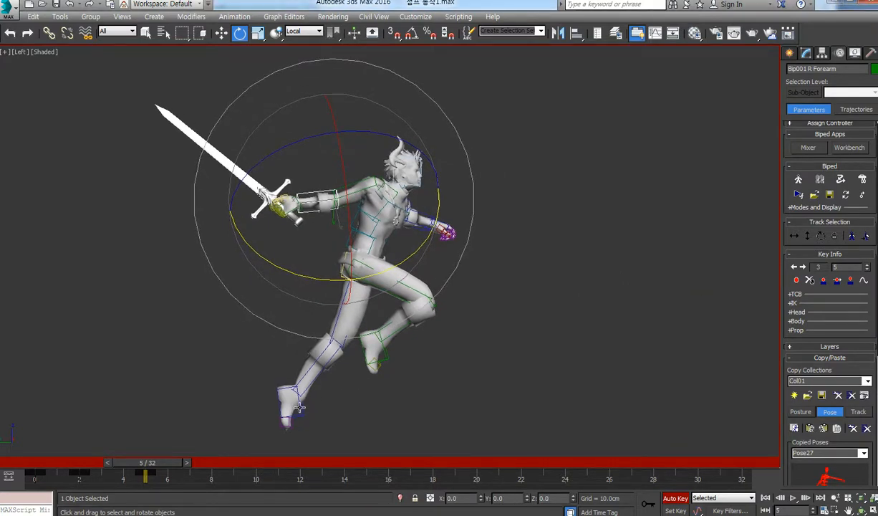
- Move the left foot slightly farther back and copy the revised frame 5 pose
click(300, 406)
middle_drag(299, 407, 319, 362)
key(w)
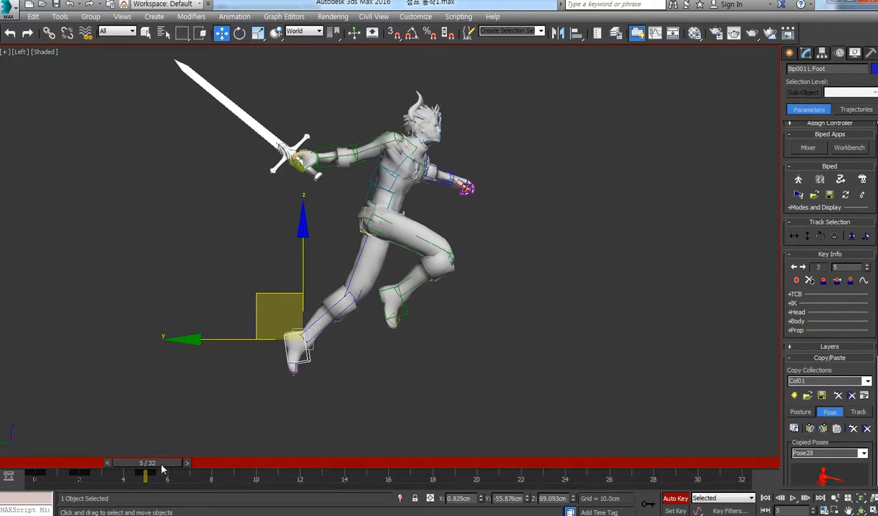
- At frame 6, raise the left foot and rotate it so the left knee bends with the shin trailing behind
drag(162, 465, 181, 466)
middle_drag(356, 314, 357, 322)
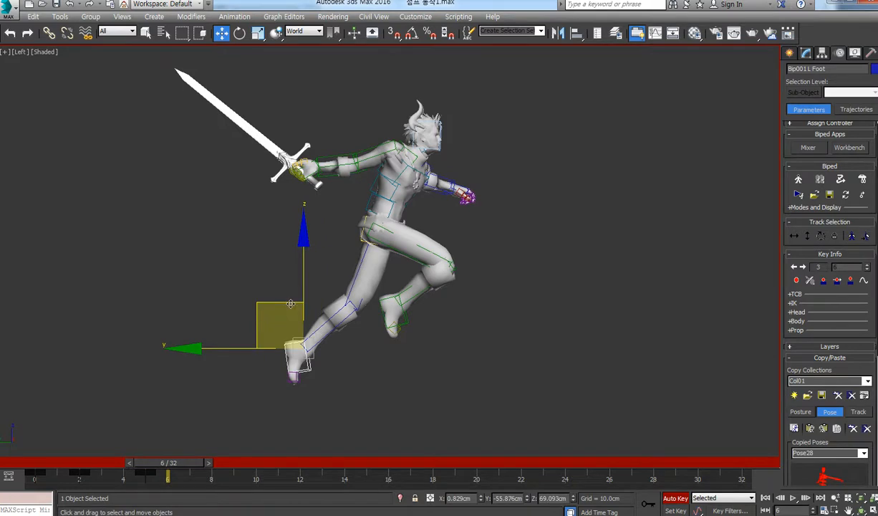
drag(290, 303, 296, 266)
key(e)
drag(409, 338, 369, 390)
- Rotate the right foot and move it back and up so the right knee drops and the leg folds behind
click(391, 311)
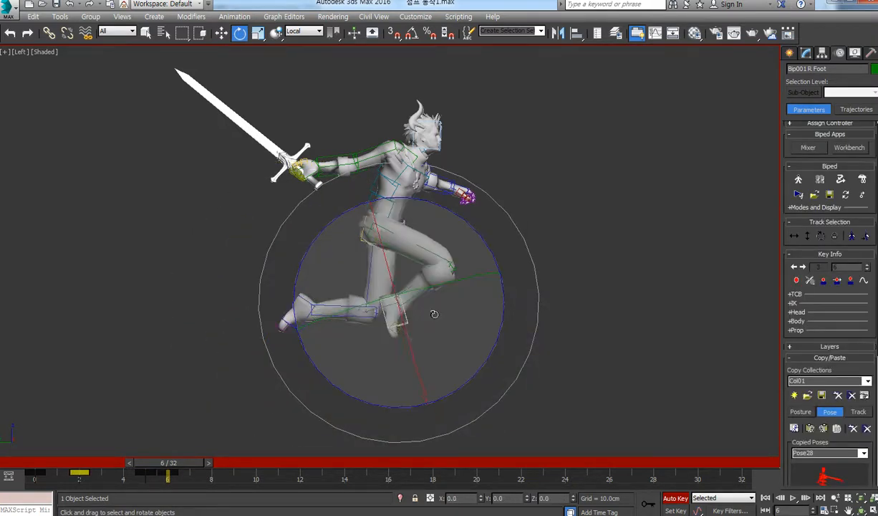
drag(476, 320, 481, 380)
key(w)
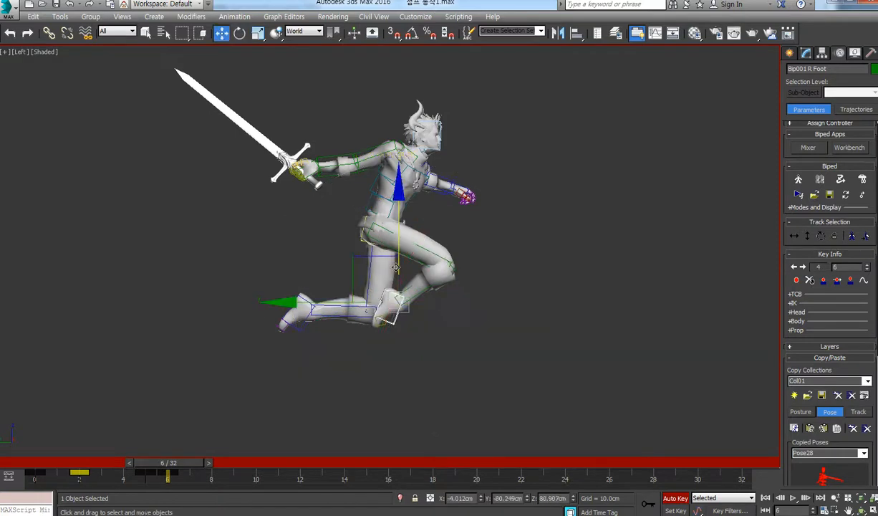
drag(396, 267, 333, 244)
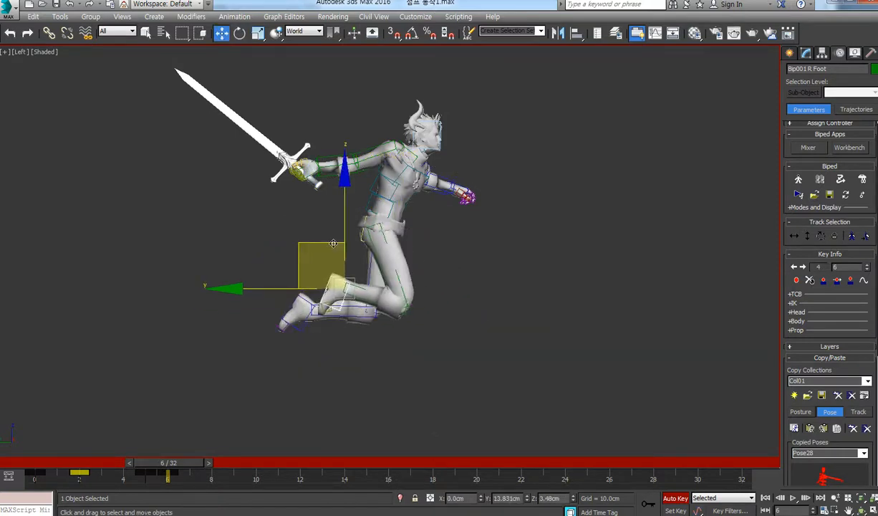
key(e)
drag(428, 349, 411, 387)
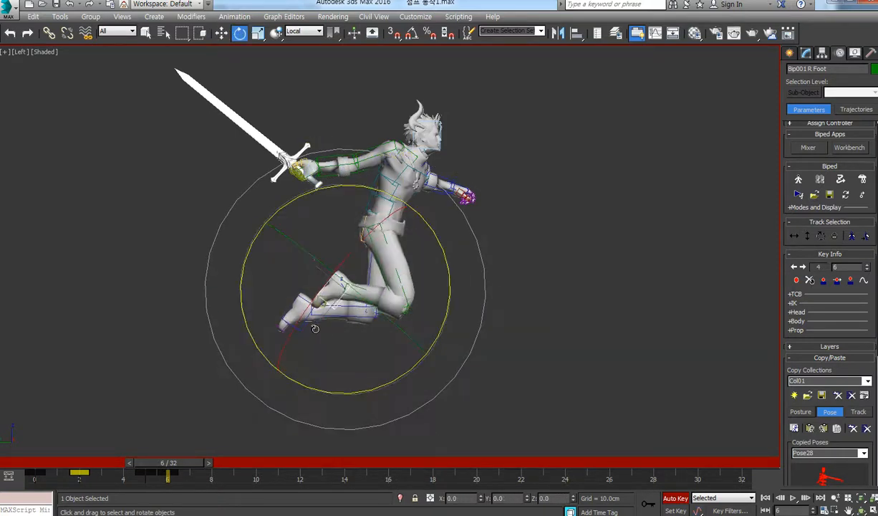
- Move the left foot farther back and slightly down at frame 6 so that leg trails behind the right one
key(w)
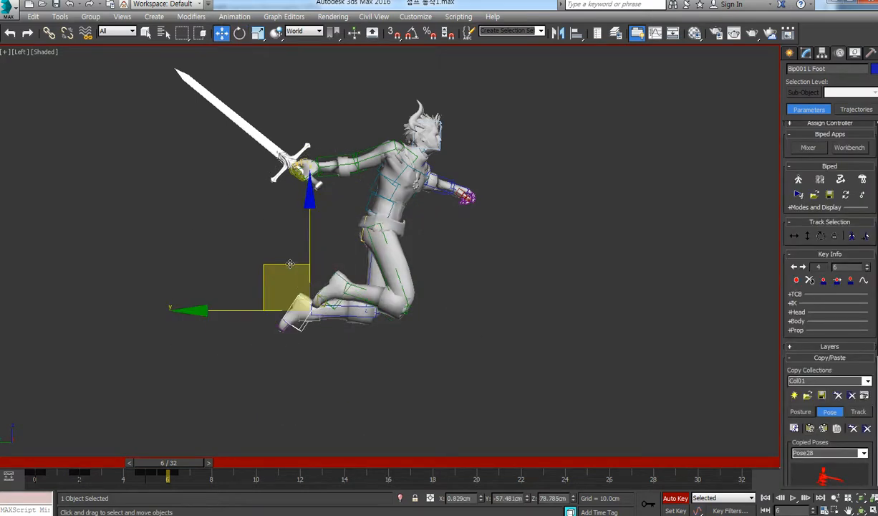
drag(290, 264, 262, 269)
middle_drag(421, 210, 412, 249)
click(380, 241)
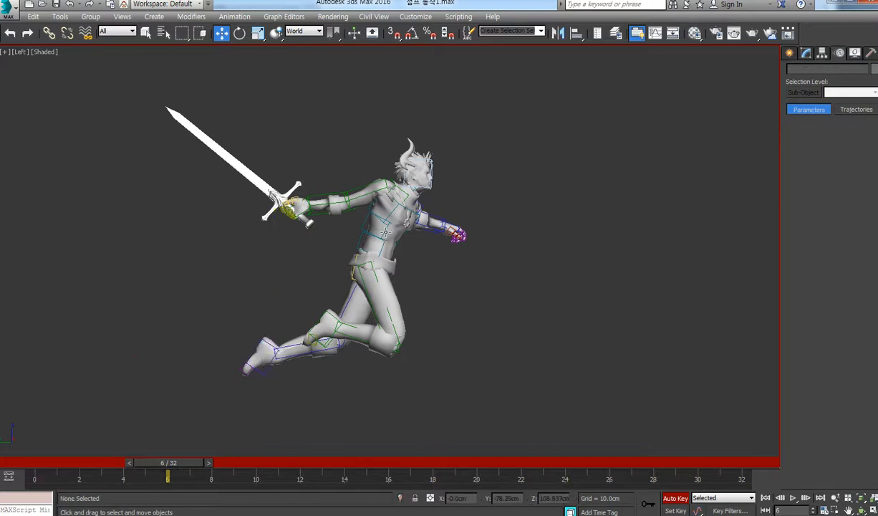
- Rotate the lower and middle spine at frame 6 so the torso straightens and leans farther back
key(e)
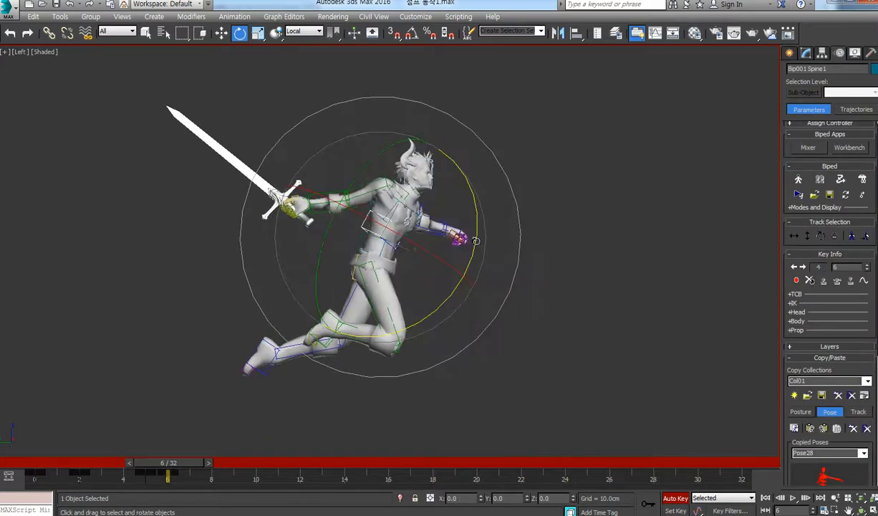
drag(474, 240, 478, 207)
click(380, 247)
drag(475, 246, 478, 242)
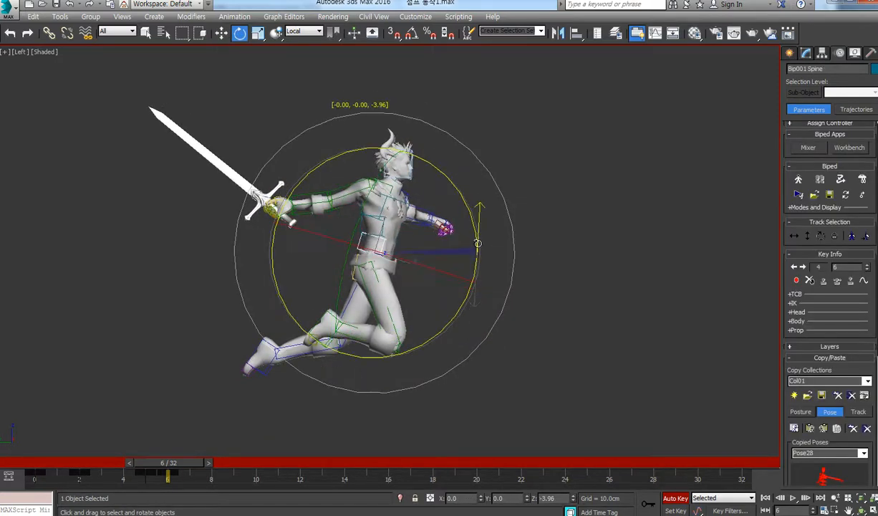
click(391, 203)
drag(475, 208, 477, 235)
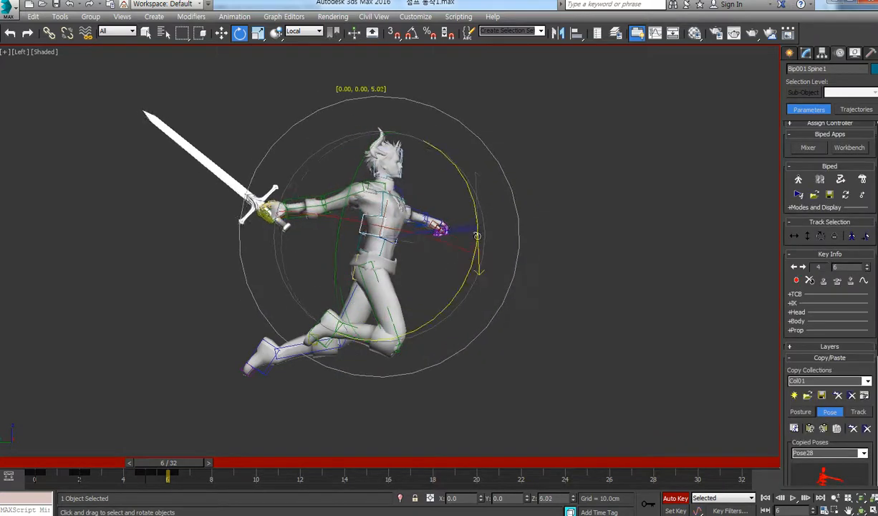
- Raise the right upper arm and forearm at frame 6 so the sword arm reaches overhead
click(366, 192)
middle_drag(366, 189, 378, 239)
drag(367, 222, 375, 173)
click(343, 245)
drag(319, 212, 362, 185)
key(Page_Down)
key(Page_Up)
drag(369, 250, 407, 224)
mouse_move(431, 162)
mouse_down()
mouse_move(398, 152)
mouse_move(419, 163)
mouse_up()
- Rotate the right hand so the sword blade points backward and slightly down behind the head
key(Page_Down)
key(Page_Down)
drag(351, 142, 213, 215)
drag(437, 188, 435, 170)
click(436, 268)
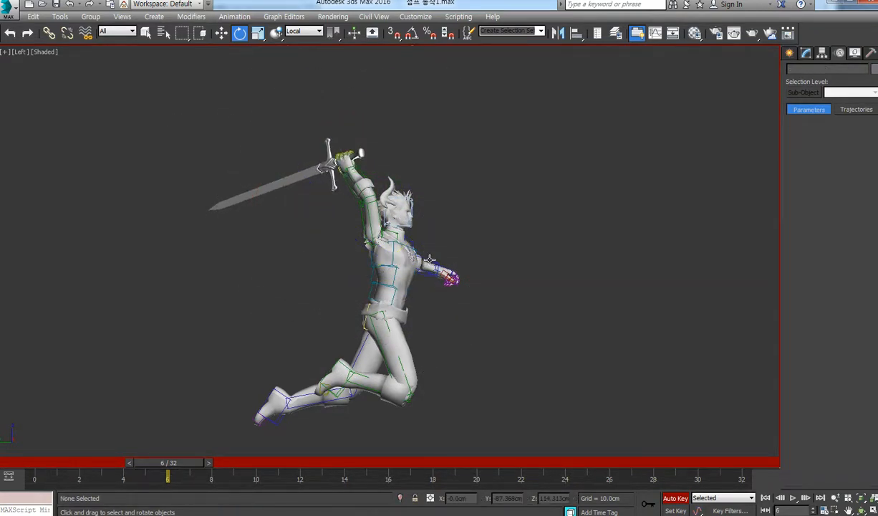
- Swing the left arm up overhead at frame 6 so its hand comes close to the sword grip
key(Page_Up)
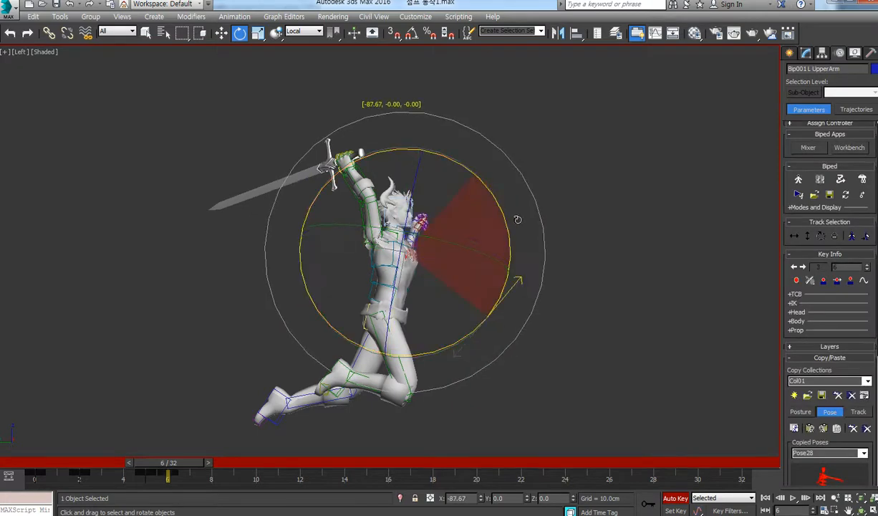
drag(517, 219, 439, 308)
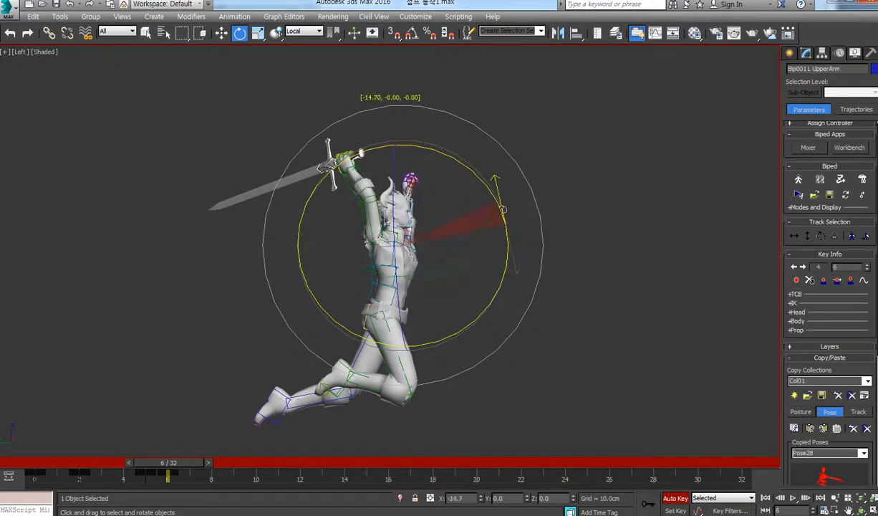
drag(503, 209, 466, 174)
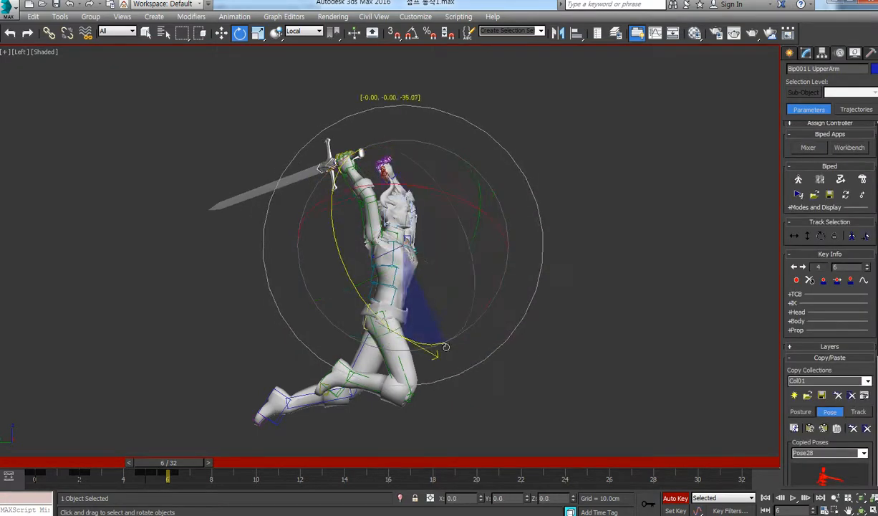
drag(445, 347, 441, 344)
key(Page_Up)
key(Page_Down)
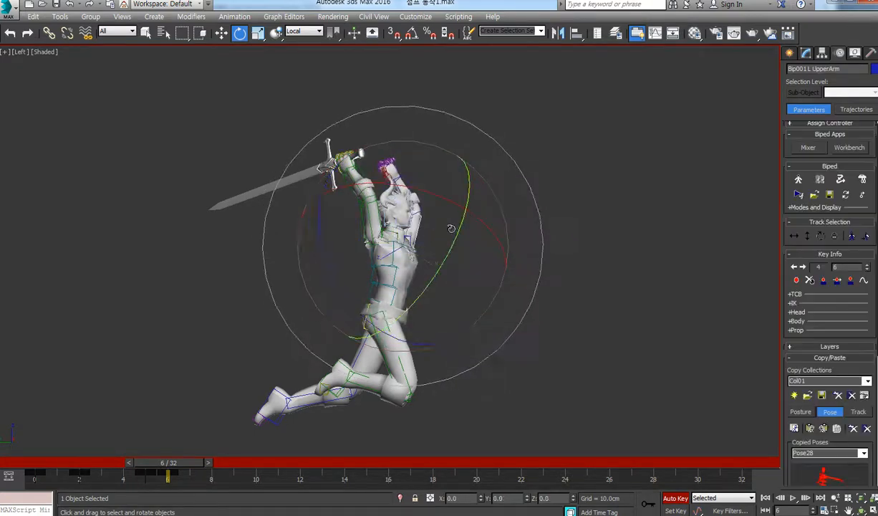
mouse_move(451, 229)
mouse_down()
mouse_move(402, 222)
mouse_move(407, 167)
mouse_move(389, 186)
mouse_move(381, 177)
mouse_up()
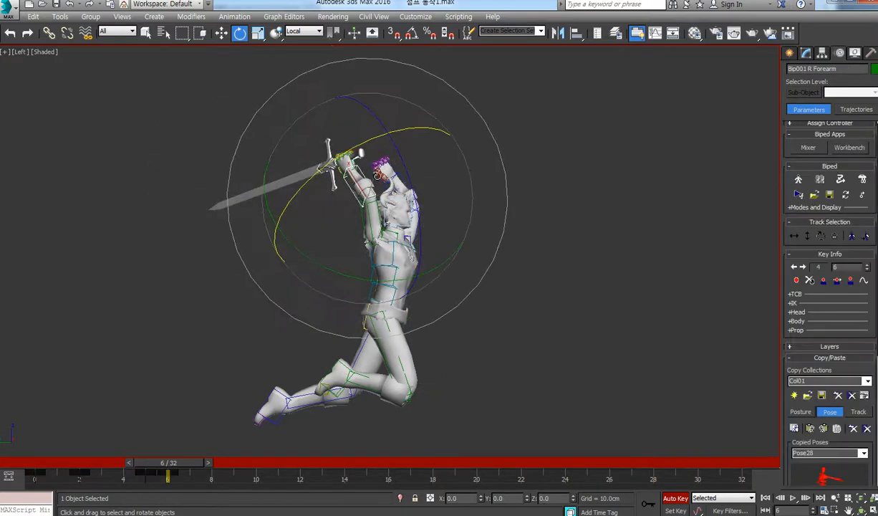
drag(377, 174, 382, 165)
- Rotate the lower spine back about 5 degrees at frame 6 to arch the torso
middle_drag(406, 340, 439, 281)
scroll(444, 279, down, 2)
click(424, 249)
scroll(449, 245, up, 2)
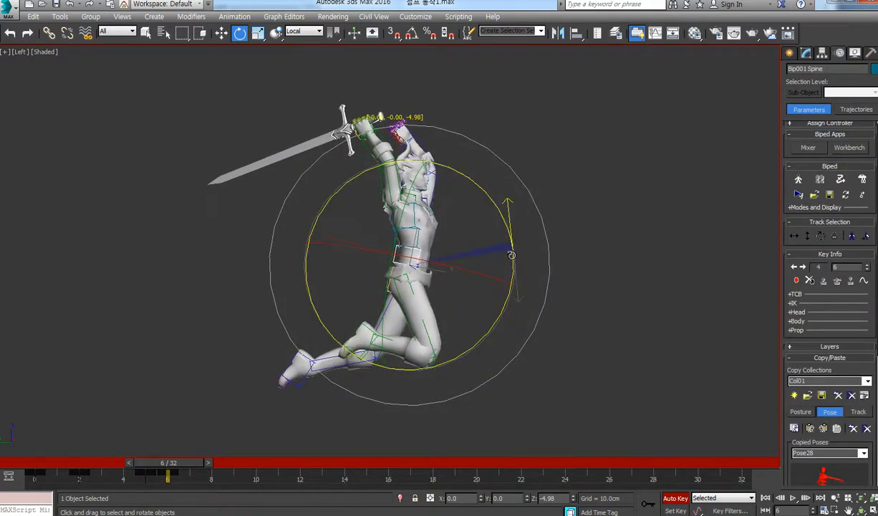
middle_drag(359, 350, 376, 318)
click(386, 296)
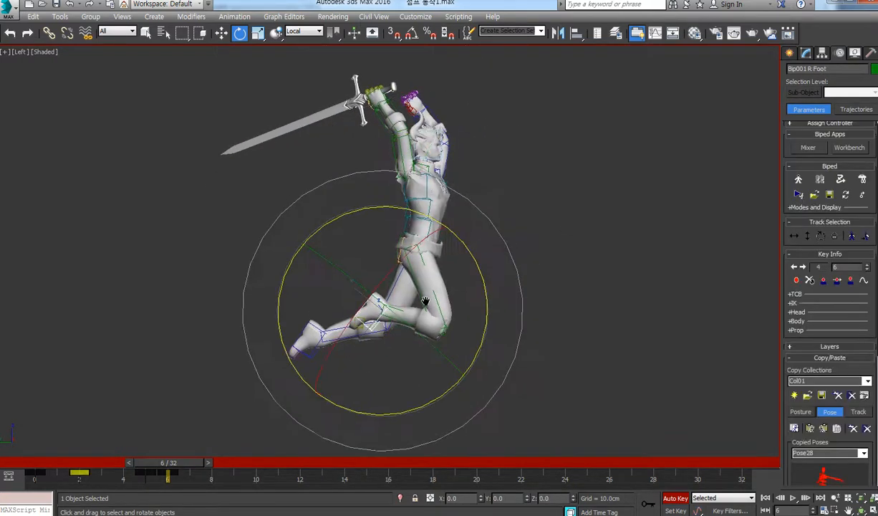
key(w)
- Rotate the right forearm, upper arm and hand so the bent sword arm draws farther back with the blade trailing behind
click(393, 127)
key(e)
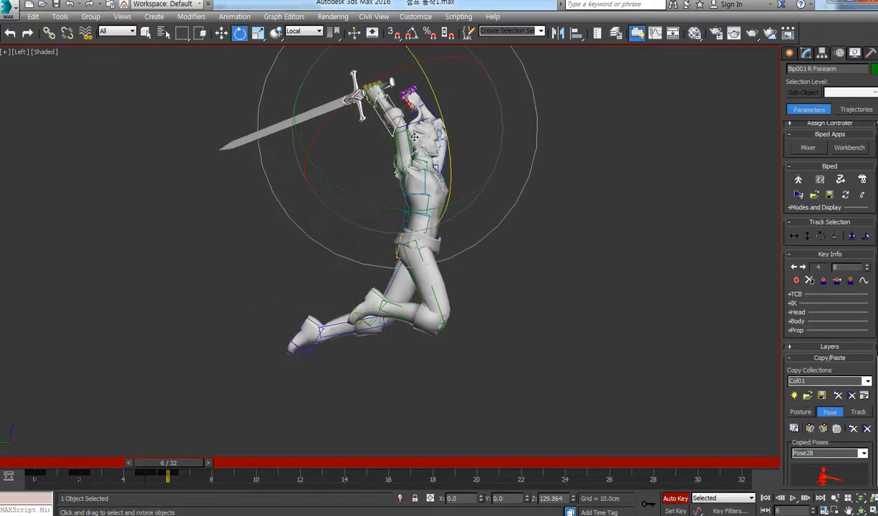
drag(447, 136, 455, 147)
key(Page_Up)
drag(432, 69, 413, 71)
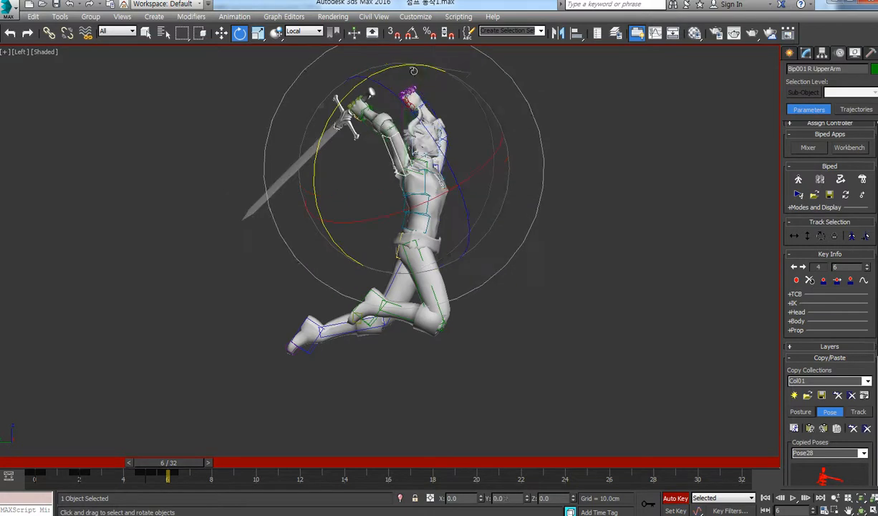
drag(411, 114, 396, 96)
key(Page_Down)
key(Page_Down)
drag(432, 170, 387, 154)
middle_drag(317, 418, 305, 404)
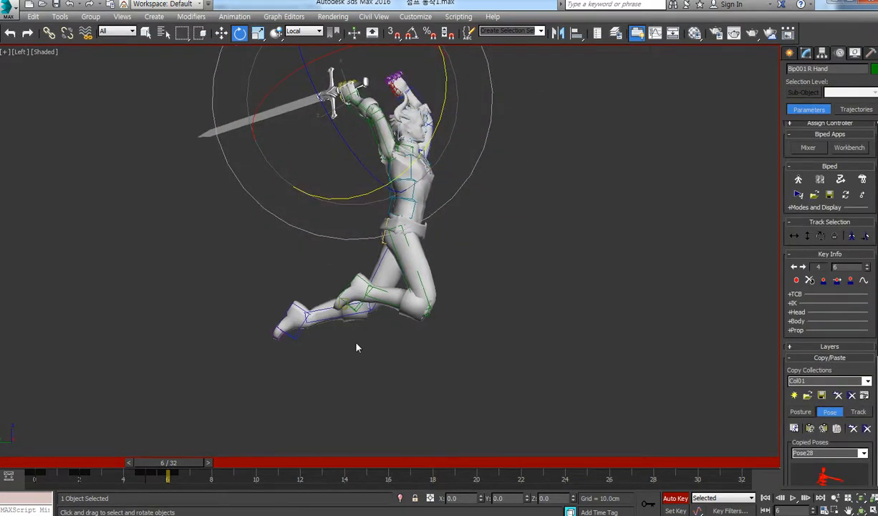
- Copy the finished frame 6 pose into the pose collection
click(809, 428)
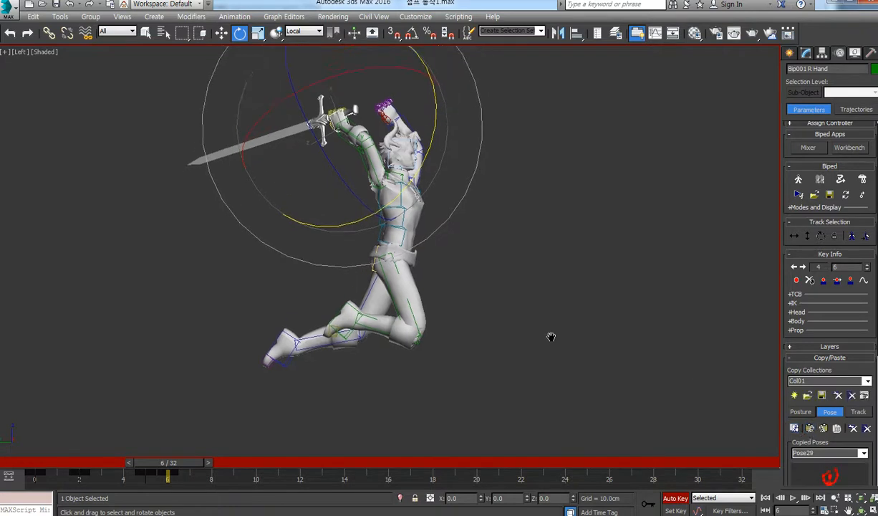
drag(165, 469, 190, 464)
key(e)
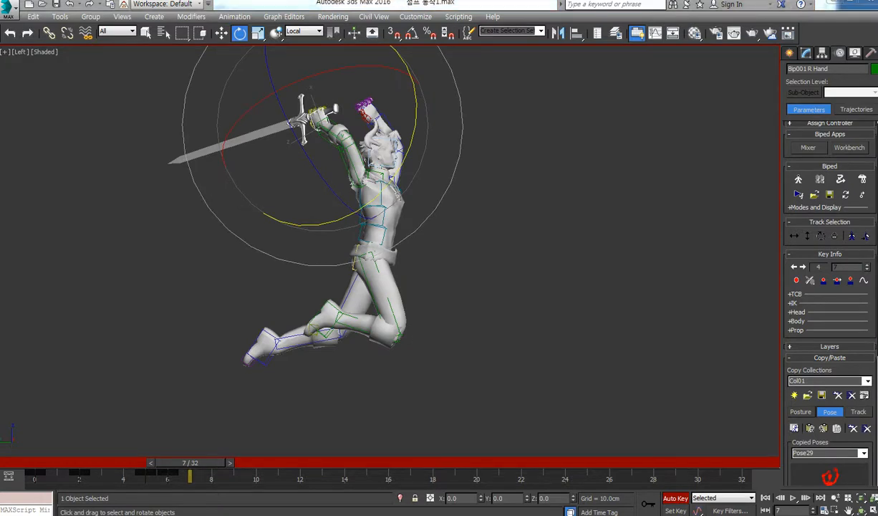
middle_drag(591, 267, 436, 202)
drag(202, 466, 176, 467)
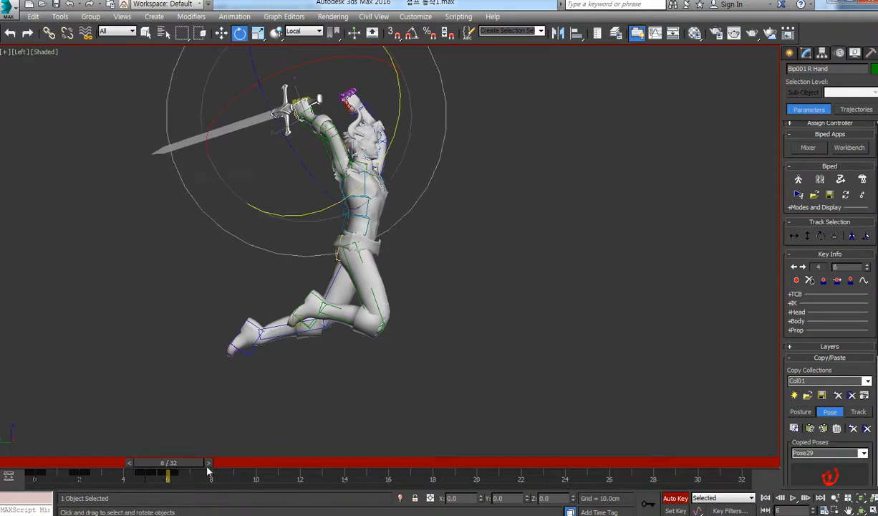
- At frame 7, rotate the whole biped body so it pitches forward and twists about its vertical axis
click(820, 237)
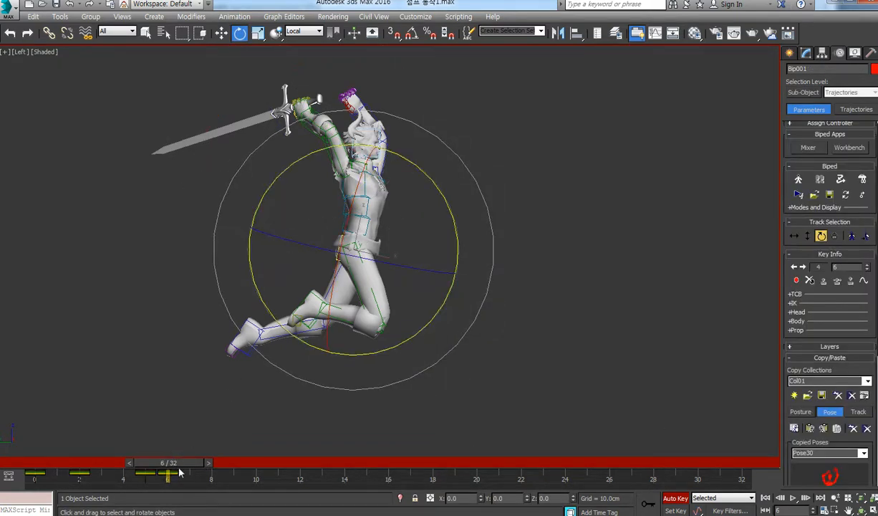
drag(179, 467, 70, 465)
middle_drag(174, 424, 313, 152)
drag(72, 464, 158, 465)
key(z)
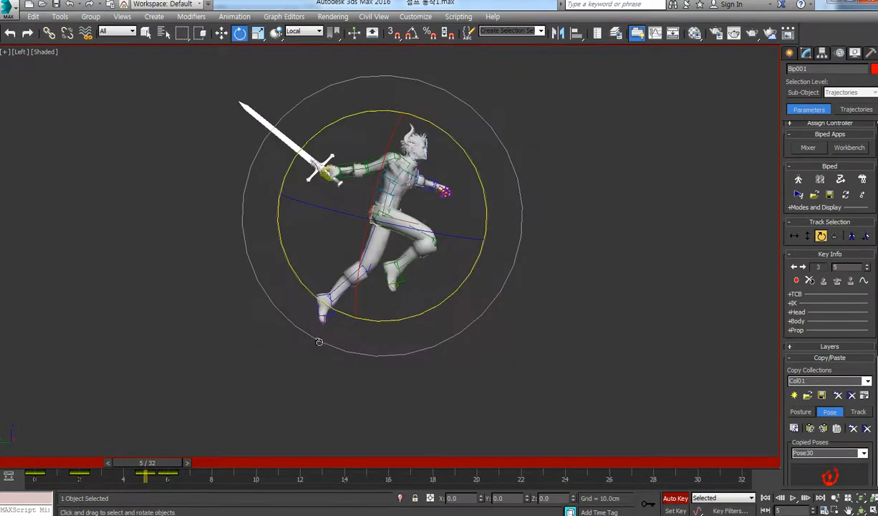
drag(172, 469, 184, 473)
key(e)
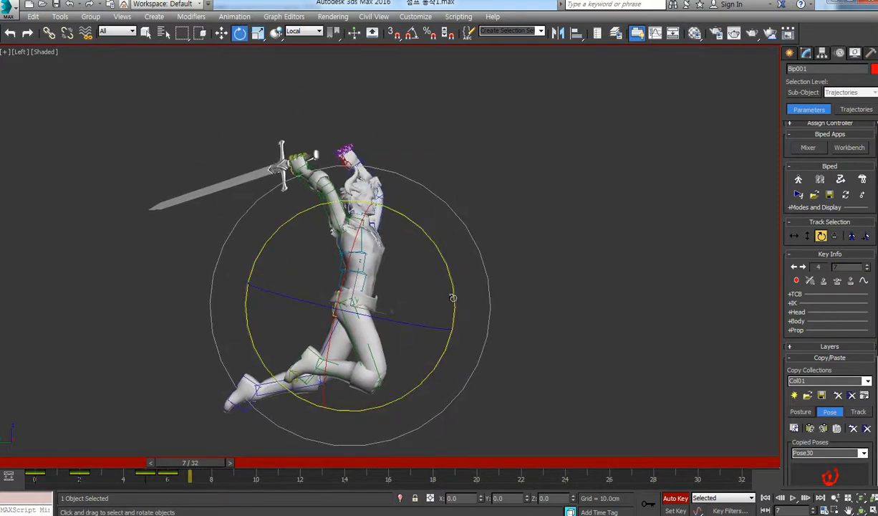
drag(432, 283, 447, 305)
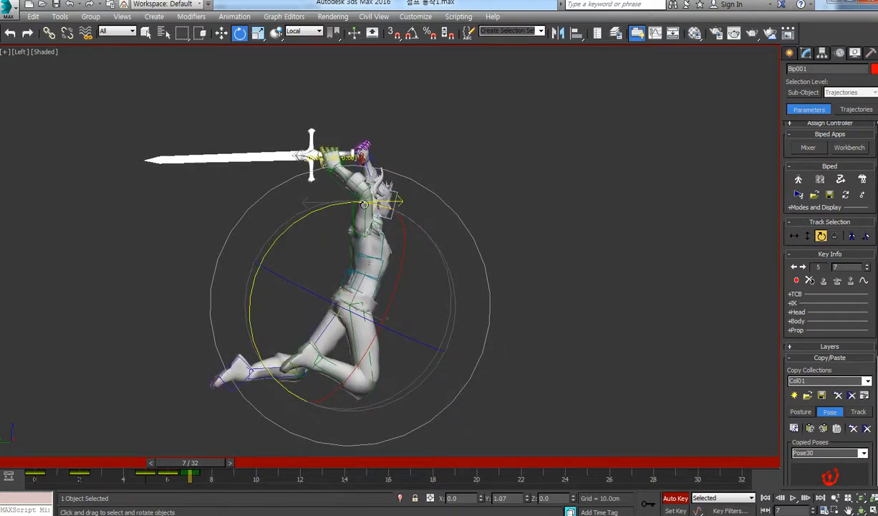
scroll(402, 270, up, 2)
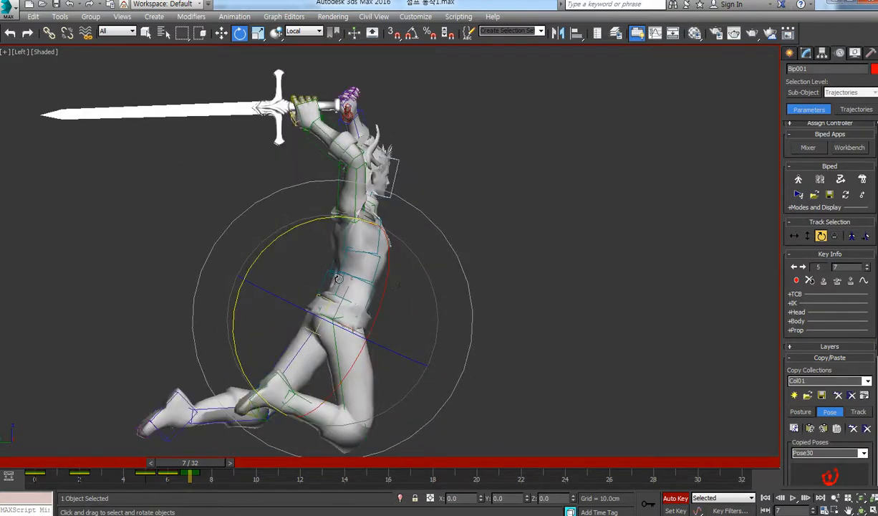
drag(326, 214, 313, 215)
middle_drag(364, 269, 372, 231)
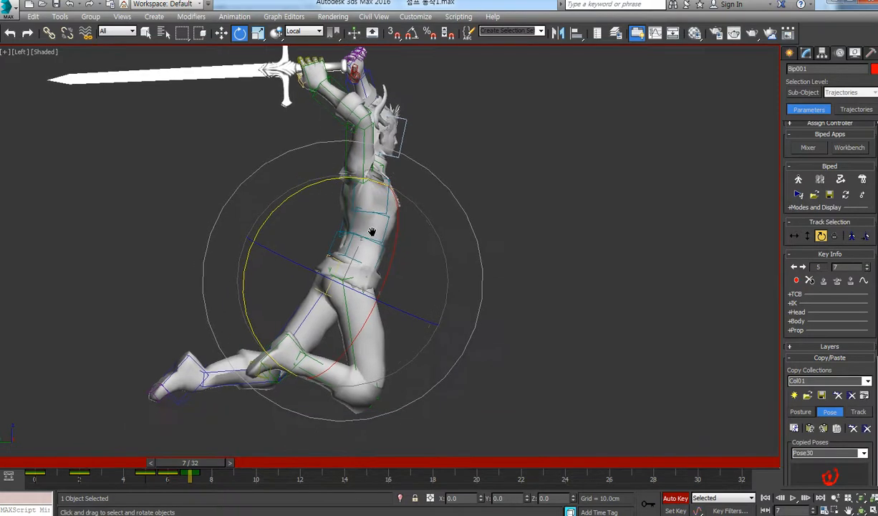
- Bend the spine bones forward at frame 7 so the chest leans ahead of the hips
click(383, 256)
drag(384, 256, 389, 253)
drag(449, 232, 451, 240)
drag(444, 242, 441, 243)
click(389, 229)
drag(468, 213, 460, 239)
drag(438, 233, 464, 245)
- Twist the middle and lower spine farther at frame 7 so the sword-side shoulder turns forward
click(398, 198)
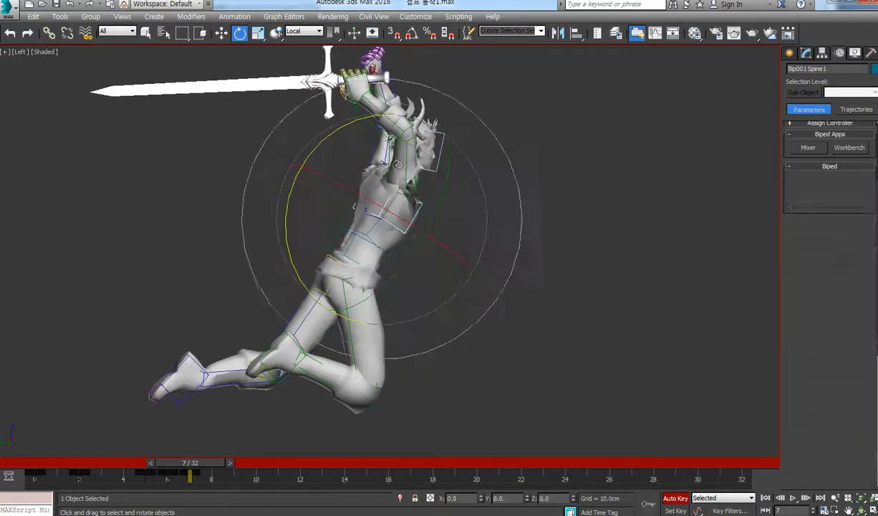
drag(350, 117, 378, 122)
click(367, 232)
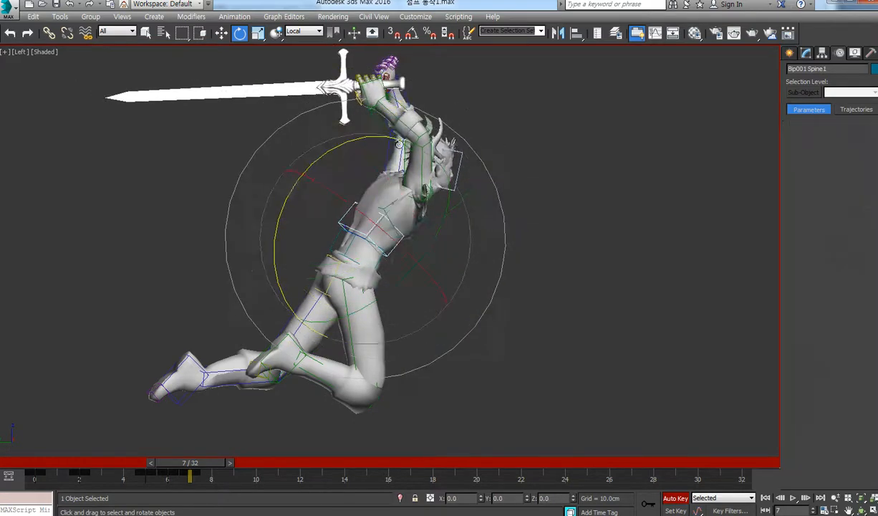
click(356, 250)
drag(359, 155, 379, 157)
- Swing the right upper arm down in front of the chest and rotate the forearm in toward the waist at frame 7
click(431, 165)
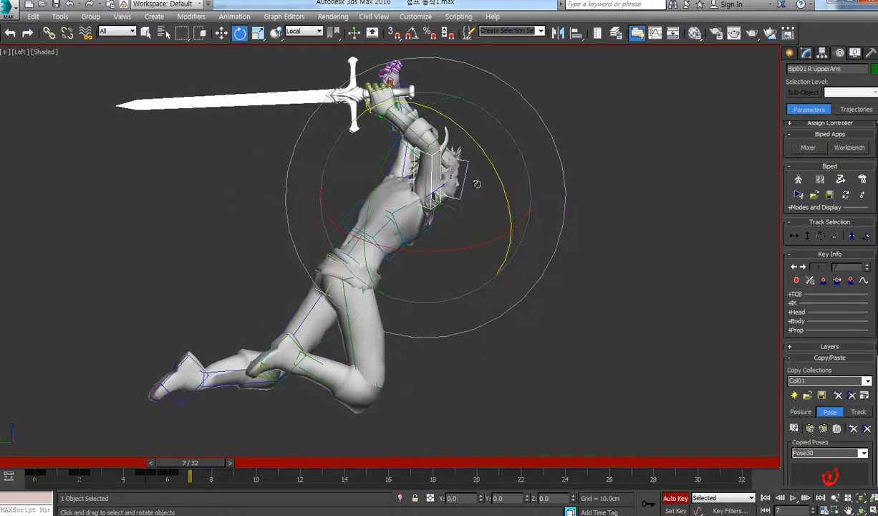
drag(476, 182, 490, 203)
key(Page_Down)
mouse_move(491, 257)
mouse_down()
mouse_move(494, 276)
mouse_move(499, 270)
mouse_up()
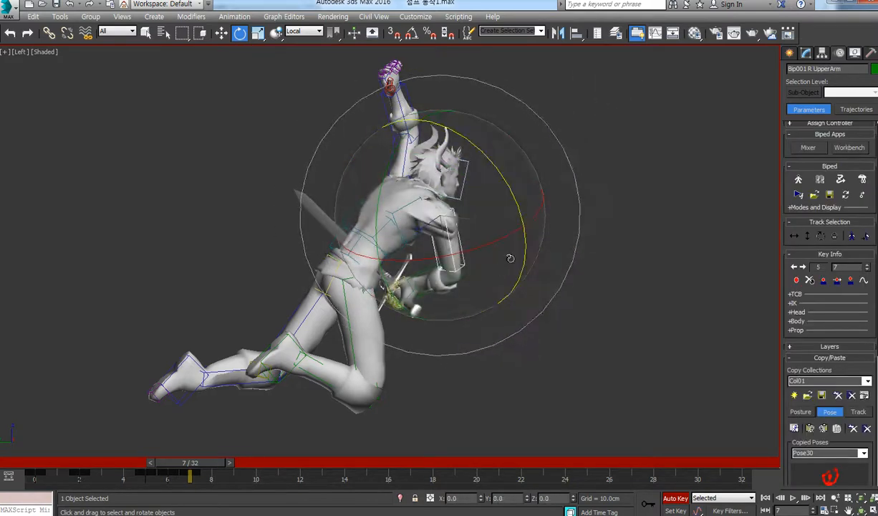
click(438, 282)
drag(503, 226, 527, 258)
- Refine the right arm and rotate the right hand so the blade extends up and back behind the torso
click(459, 218)
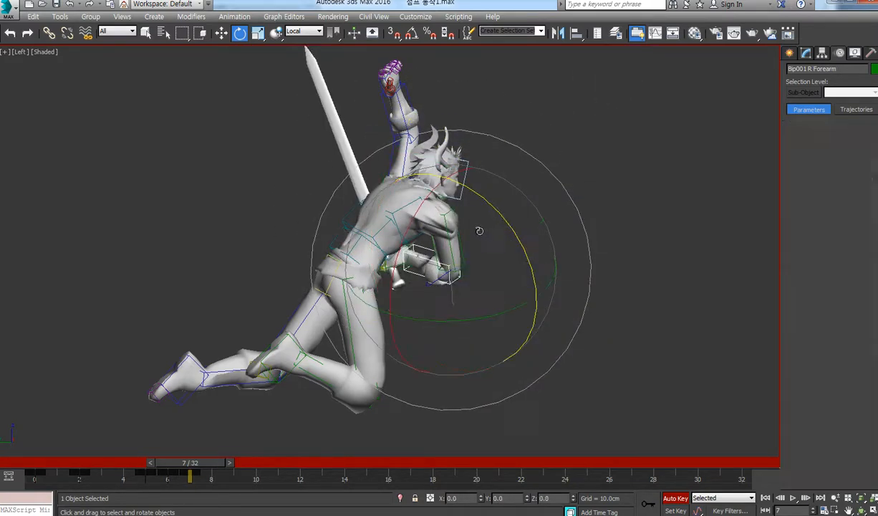
click(456, 225)
drag(464, 226, 490, 243)
click(438, 268)
click(394, 254)
drag(360, 170, 442, 168)
- Swing the left upper arm backward and rotate the forearm so the left arm stretches out behind the body at frame 7
click(406, 155)
key(Page_Up)
key(Page_Down)
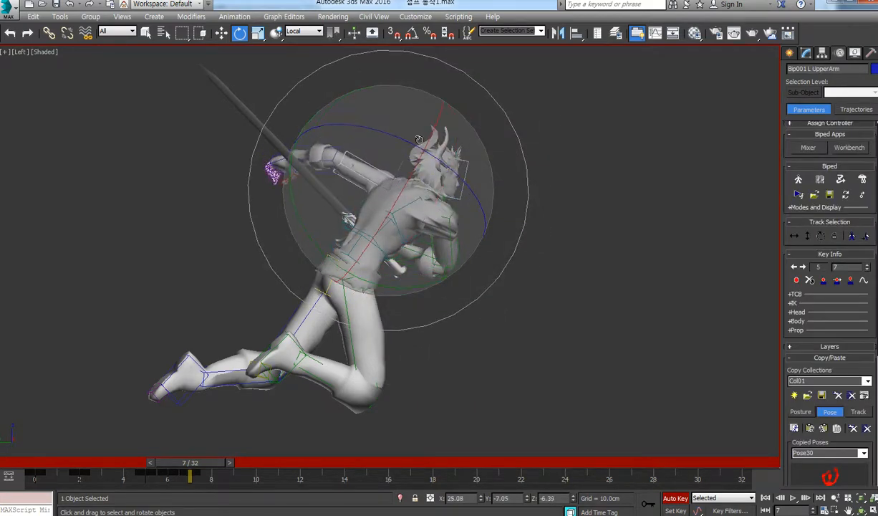
key(Page_Down)
drag(419, 139, 458, 161)
key(Page_Down)
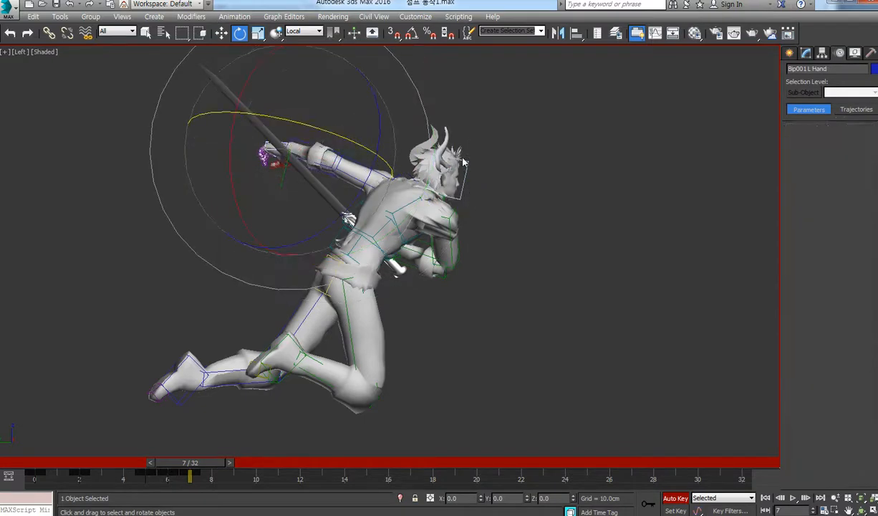
- Turn the head forward and tilt it down, and pull the right upper arm slightly closer to the chest at frame 7
click(462, 161)
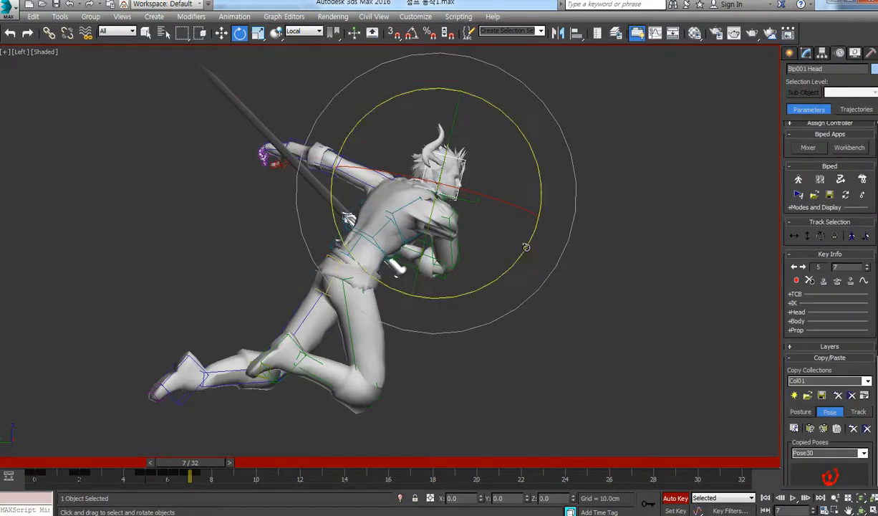
drag(527, 247, 501, 221)
click(444, 228)
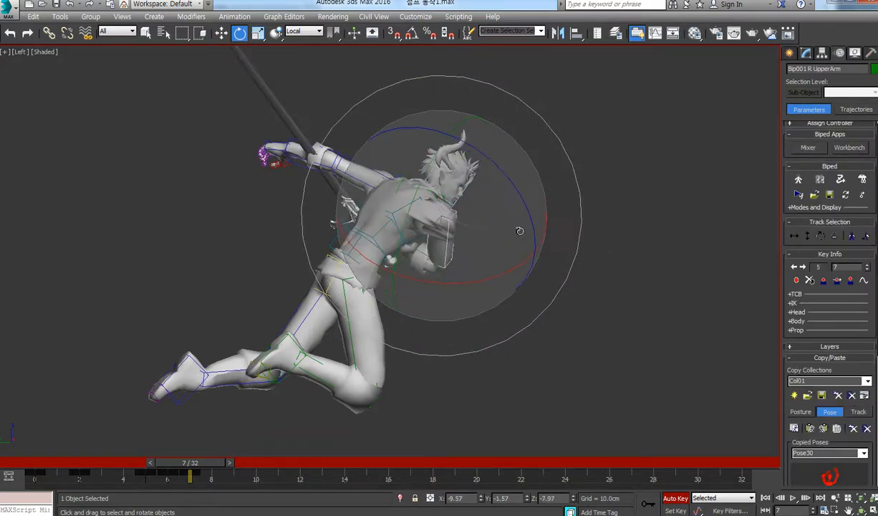
click(392, 204)
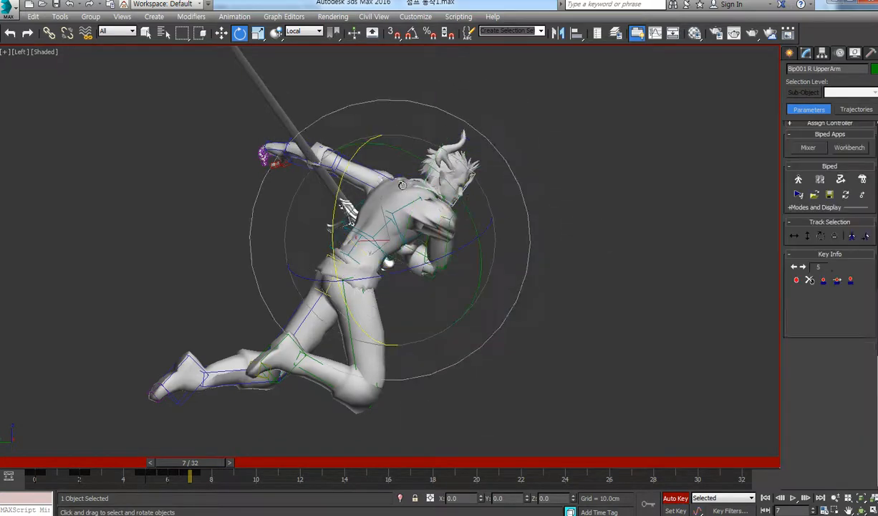
click(350, 164)
scroll(429, 243, down, 3)
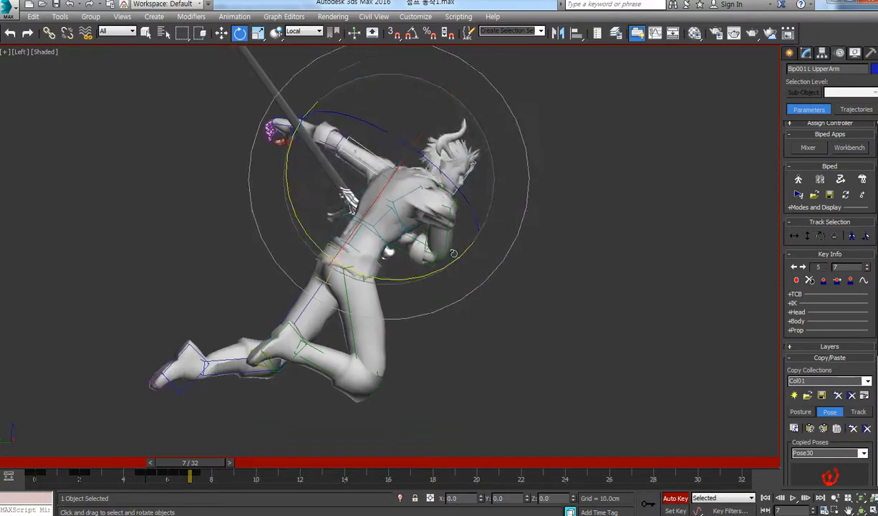
middle_drag(423, 231, 427, 229)
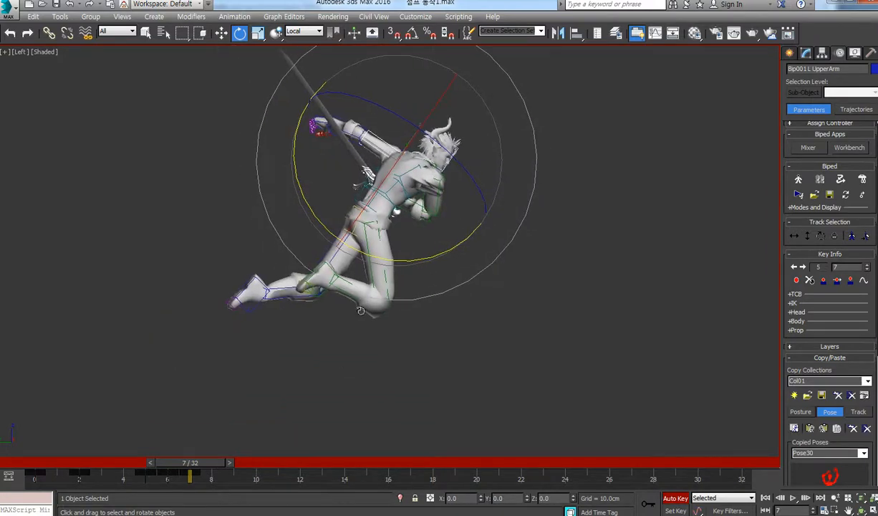
- Move the right foot back to extend the right leg behind the body at frame 7, and rotate the foot downward
click(303, 288)
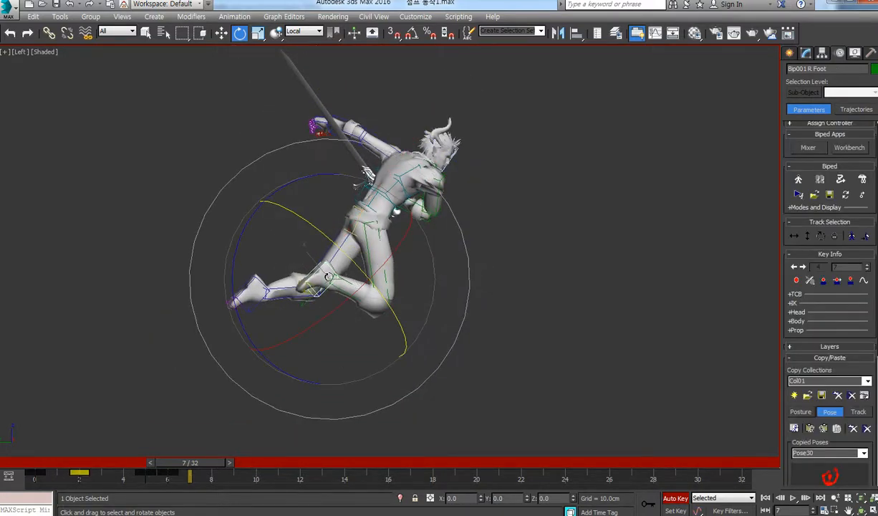
key(w)
drag(317, 235, 251, 252)
key(e)
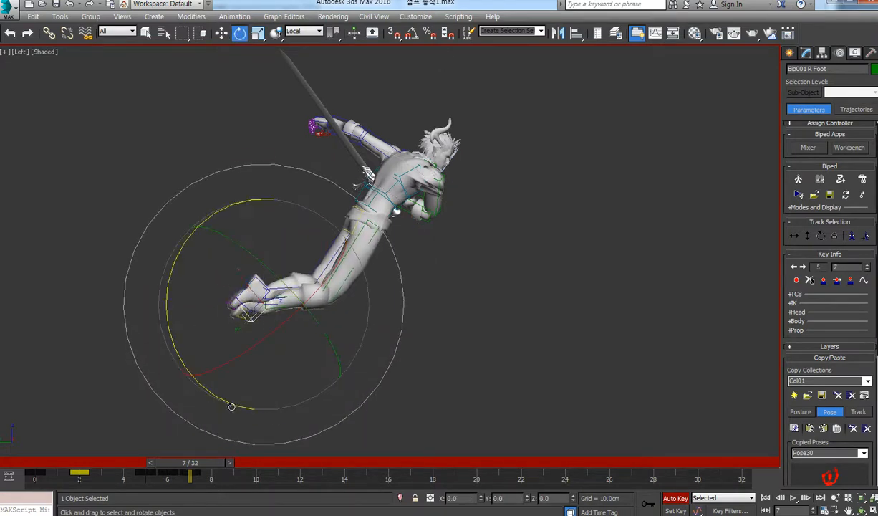
drag(231, 406, 269, 418)
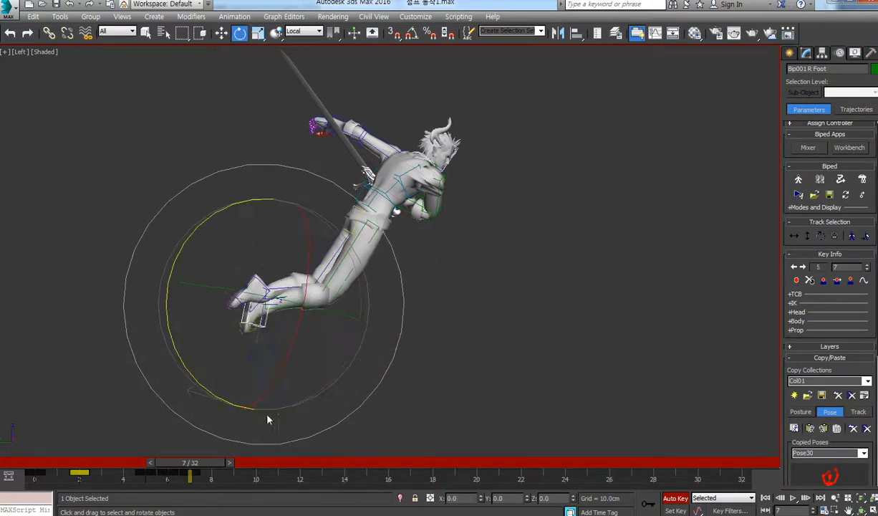
click(371, 241)
drag(361, 278, 363, 276)
- Swing the left thigh forward at frame 7 and rotate the calf so the left knee is bent under the body
click(339, 249)
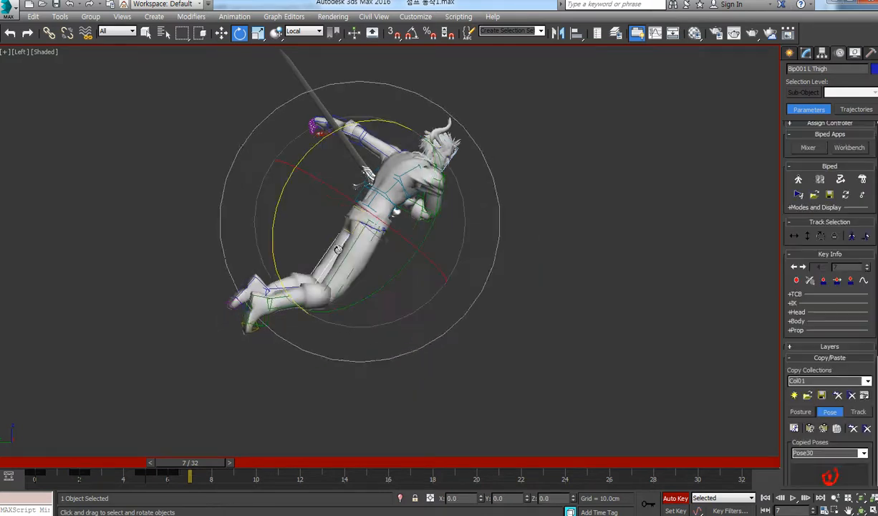
drag(306, 150, 276, 166)
key(Page_Down)
drag(346, 210, 401, 234)
key(Page_Down)
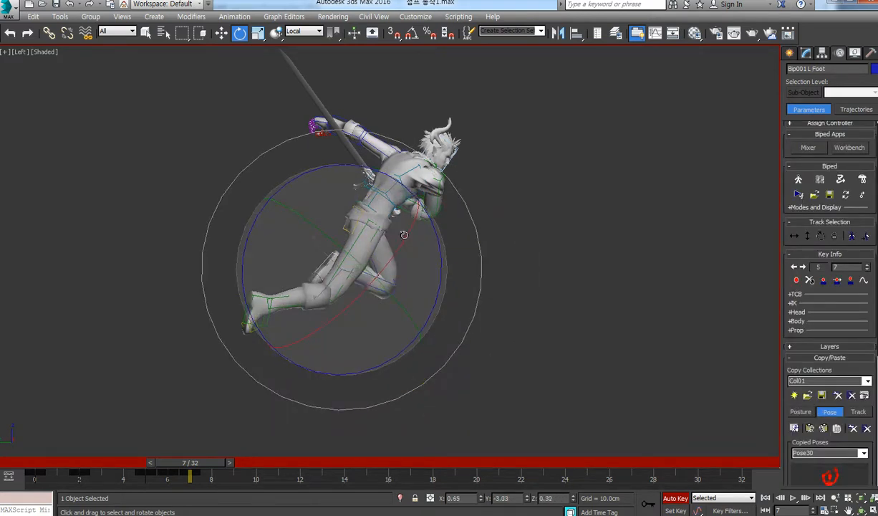
- Move the right foot slightly farther back and down to stretch the rear leg at frame 7
click(262, 318)
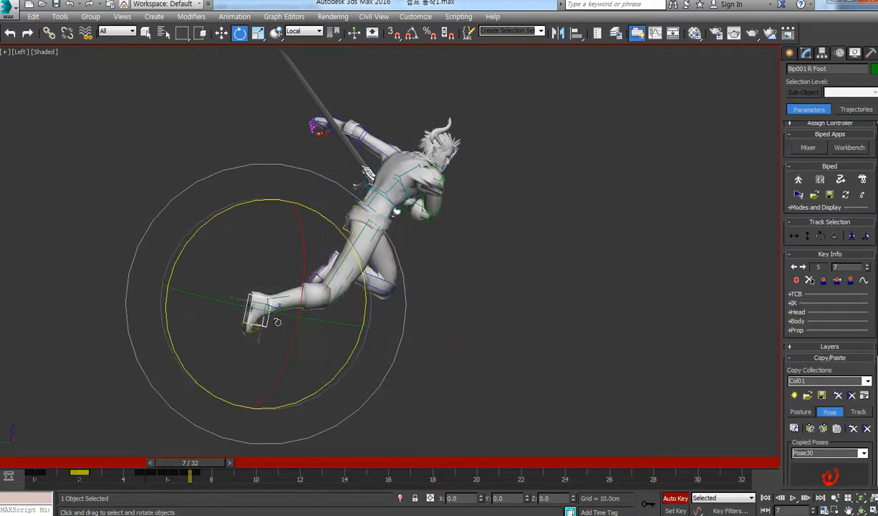
key(w)
drag(248, 254, 245, 262)
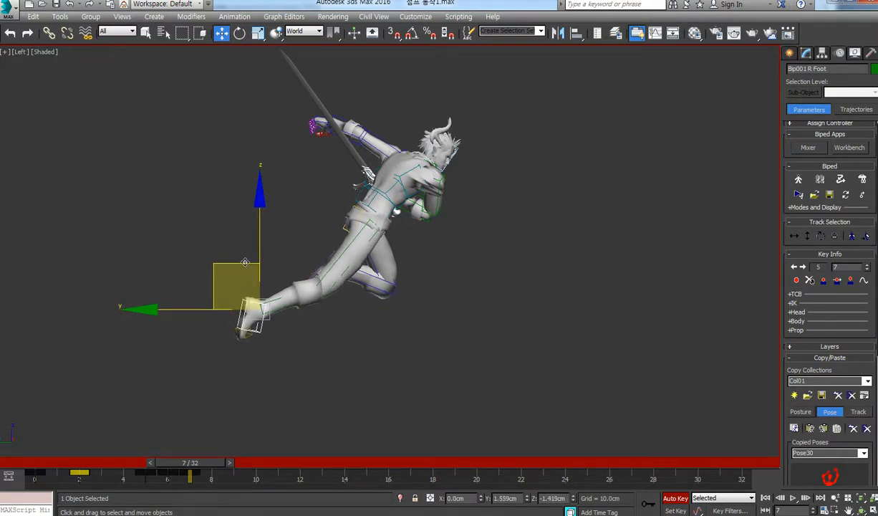
click(385, 168)
key(e)
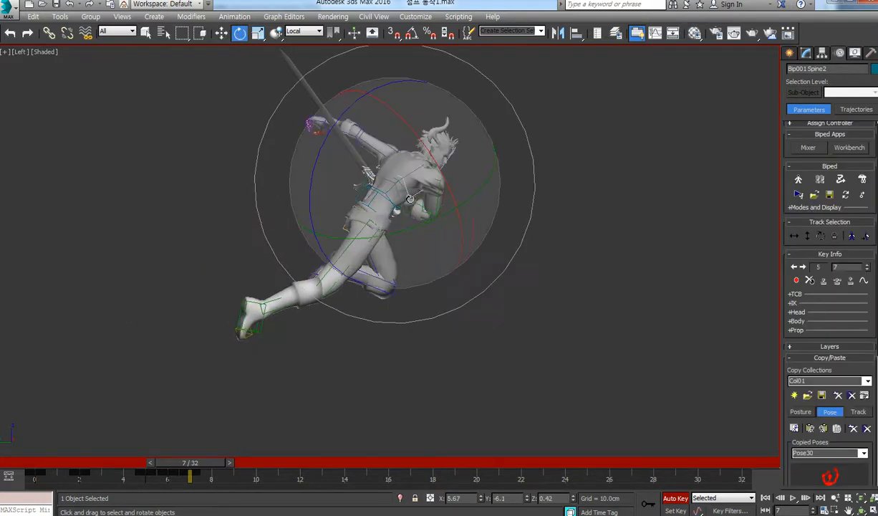
drag(426, 191, 429, 199)
key(ctrl+z)
- Rotate the lowest spine bone to adjust the torso's twist and lean at frame 7, and copy the biped pose
click(393, 209)
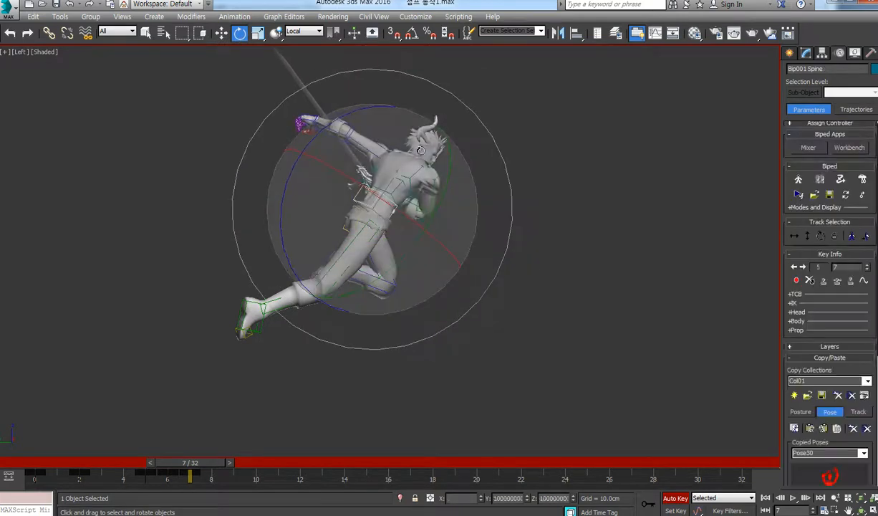
drag(372, 108, 384, 112)
scroll(430, 243, down, 3)
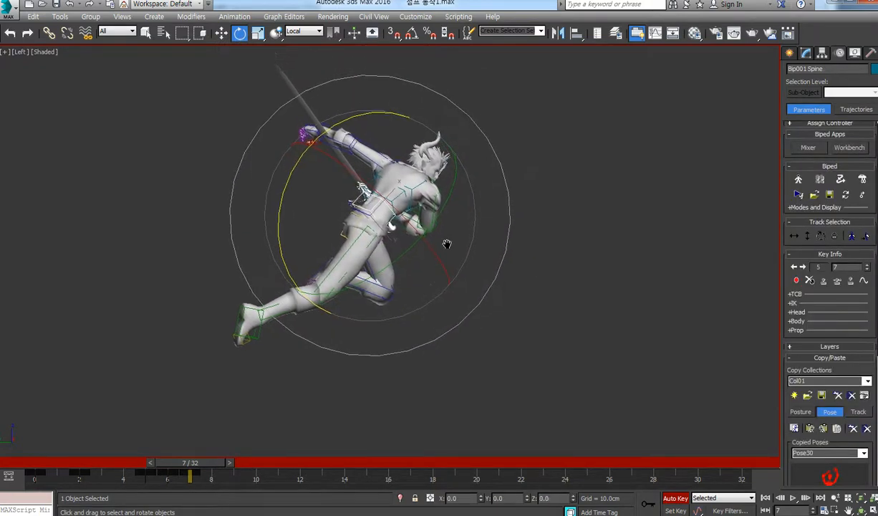
key(comma)
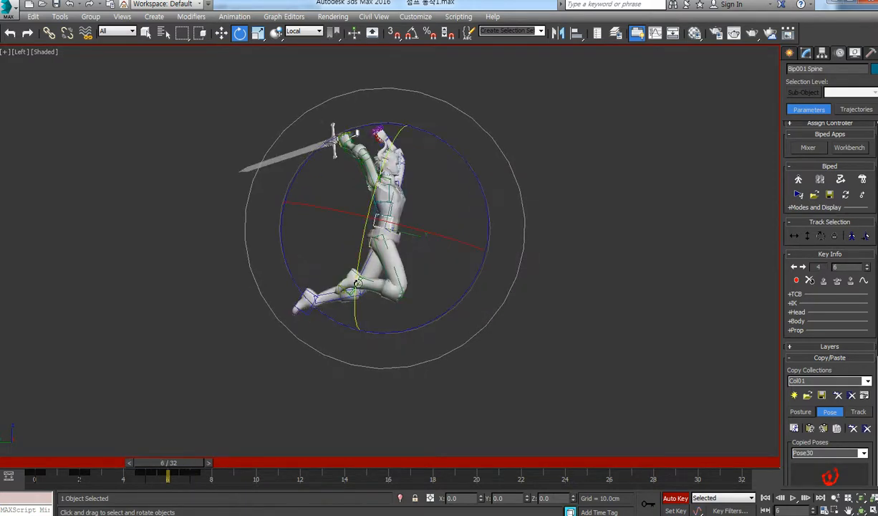
key(period)
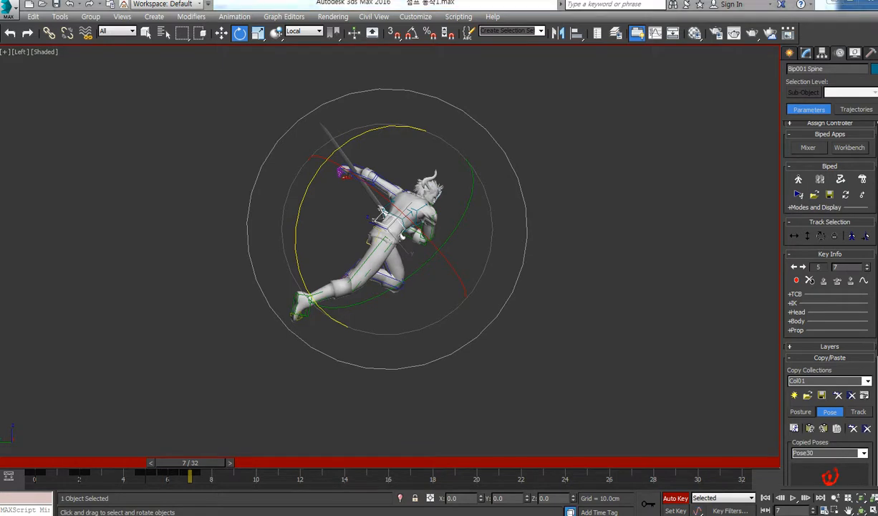
click(796, 427)
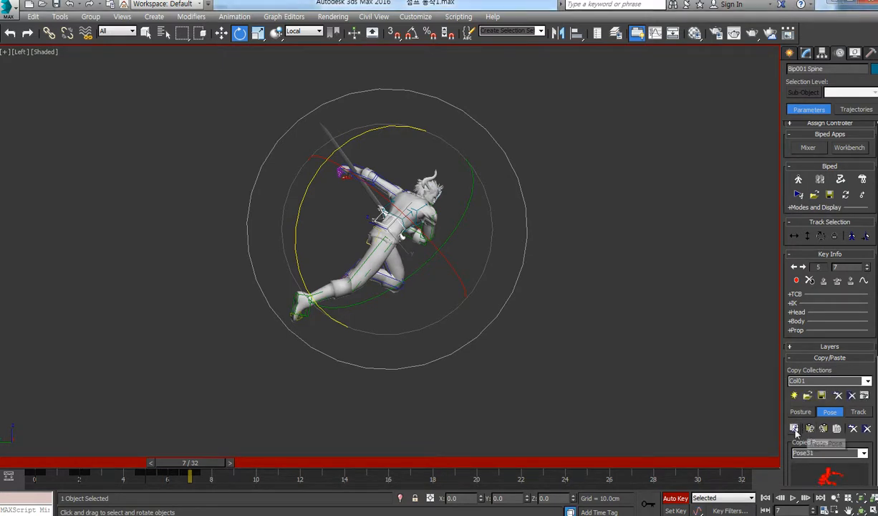
- At frame 8, move the right foot forward and down beneath the body and rotate its toes forward
scroll(554, 319, up, 2)
middle_drag(375, 221, 415, 260)
click(231, 338)
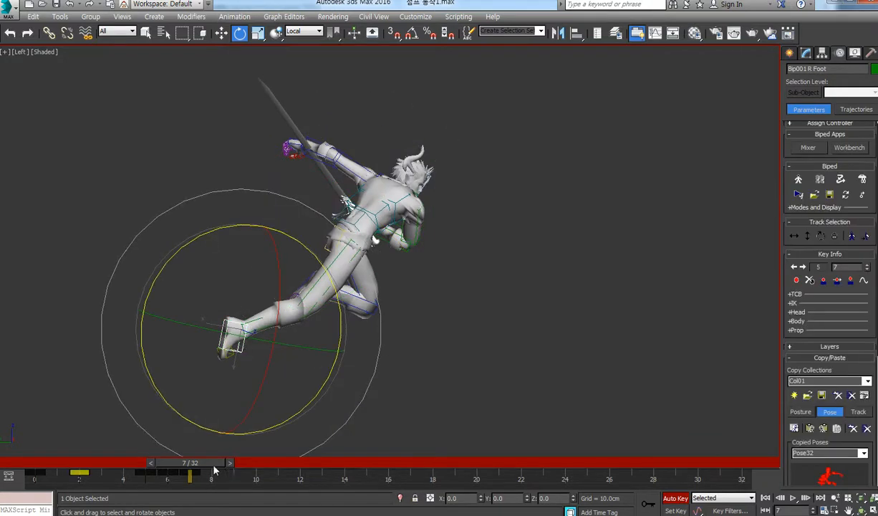
click(230, 462)
key(w)
drag(225, 285, 345, 339)
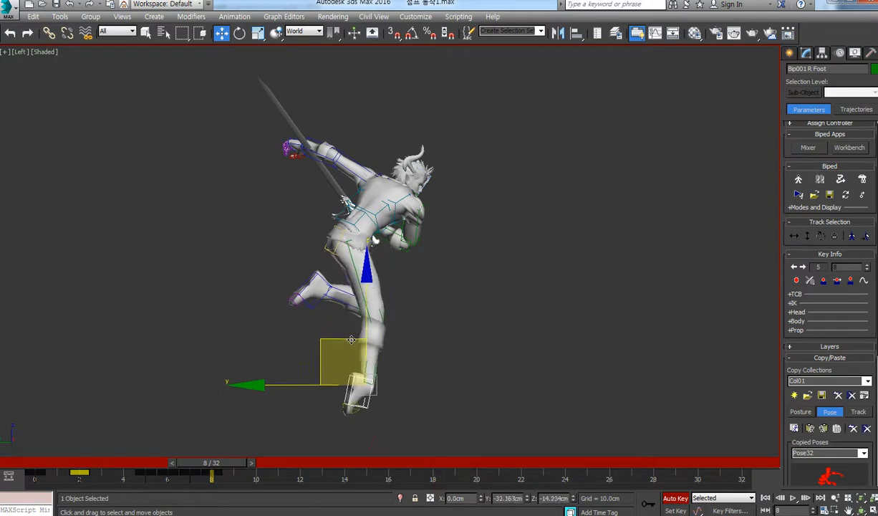
key(e)
drag(434, 323, 430, 288)
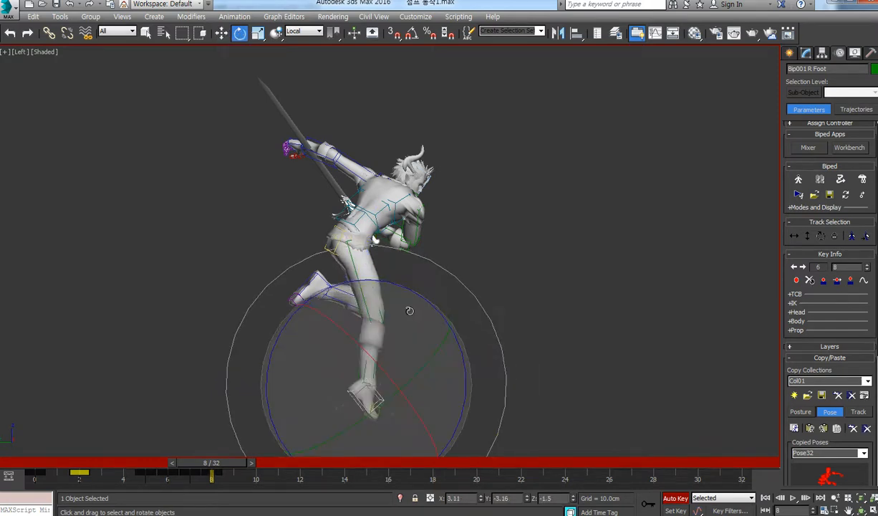
- Rotate the left thigh and left foot at frame 8 so the bent left leg trails behind the right leg
click(360, 298)
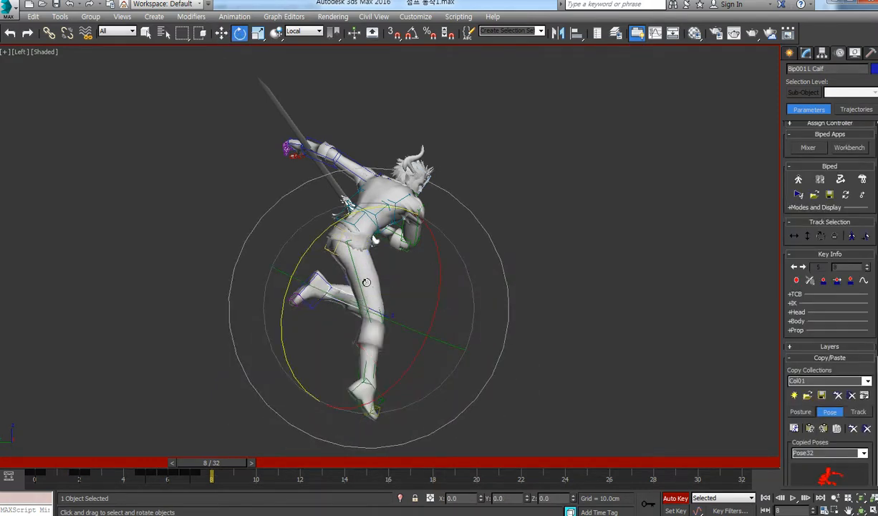
click(405, 228)
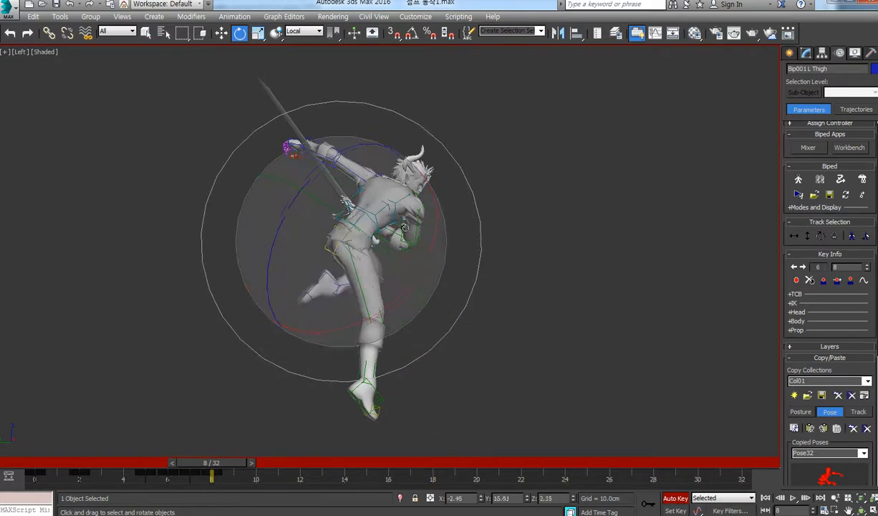
drag(404, 228, 410, 239)
key(Page_Down)
key(Page_Down)
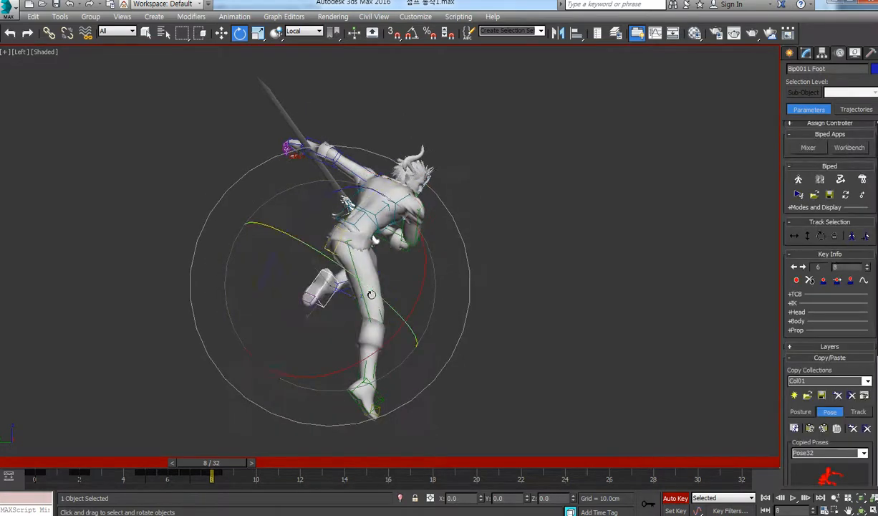
drag(316, 205, 288, 222)
- Refine the rotations of the left thigh and left foot in the trailing leg at frame 8
key(Page_Up)
key(Page_Up)
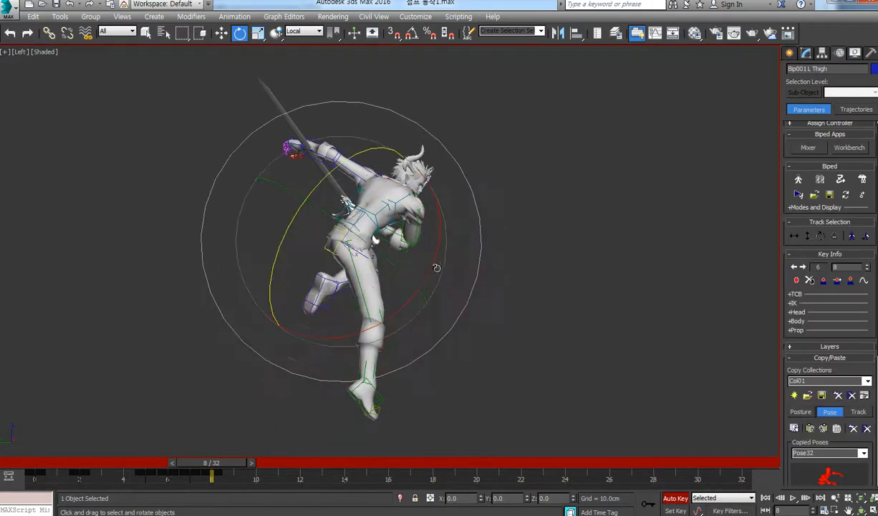
drag(437, 265, 392, 250)
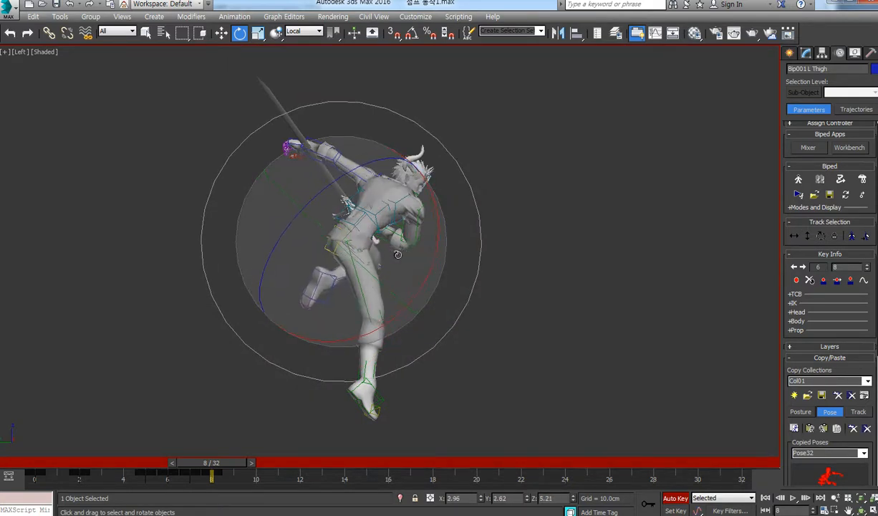
key(Page_Down)
key(Page_Down)
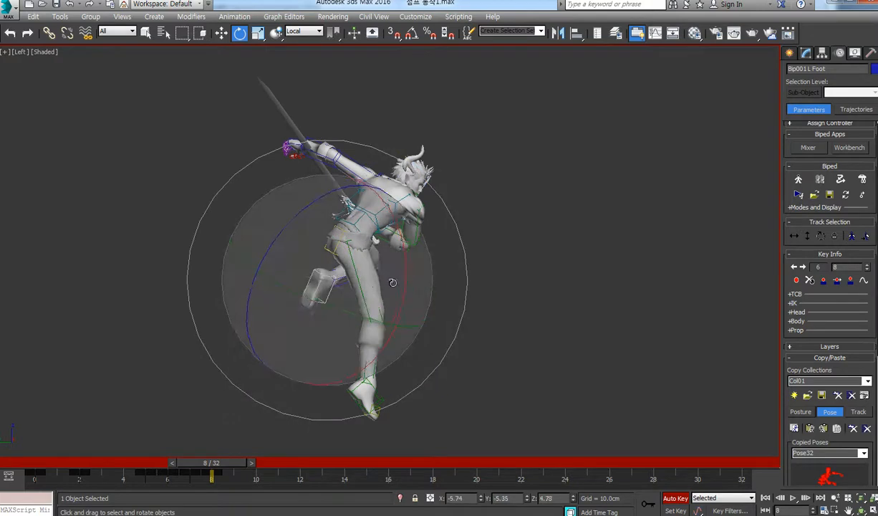
- Lower the left upper arm slightly at frame 8 and compare the pose with frame 7
click(349, 173)
drag(427, 178, 443, 258)
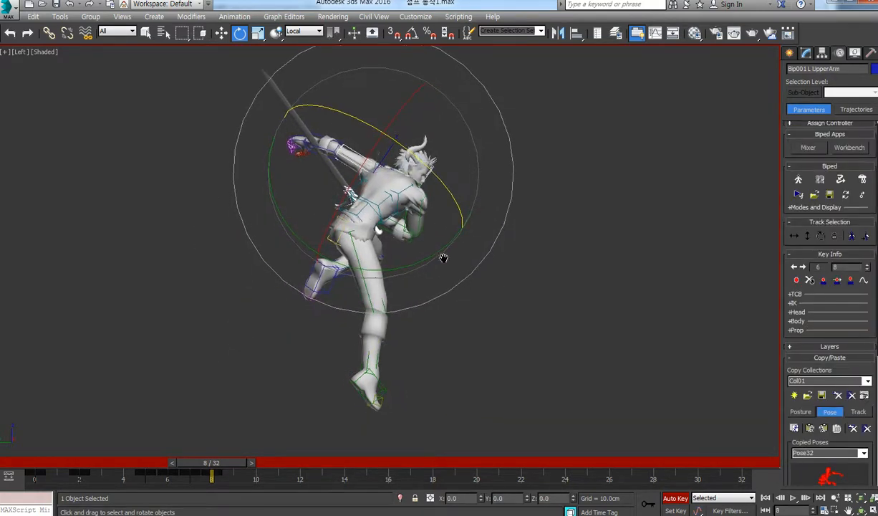
key(comma)
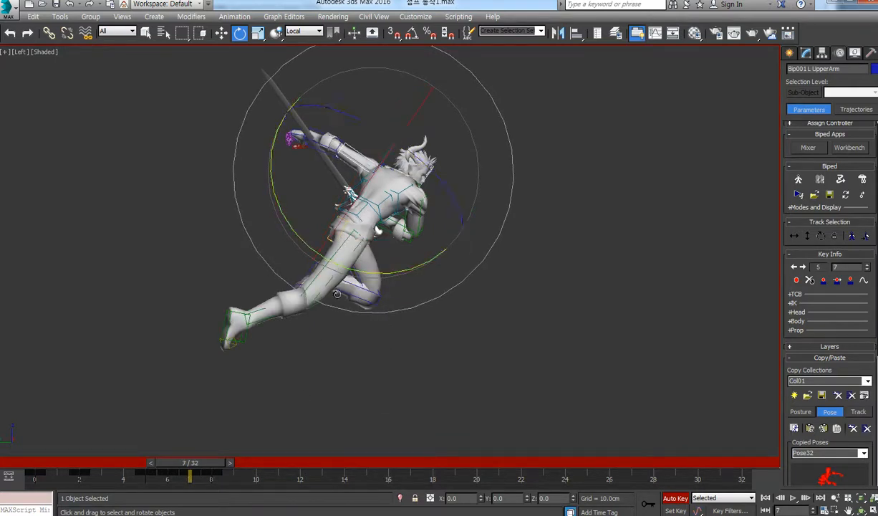
key(period)
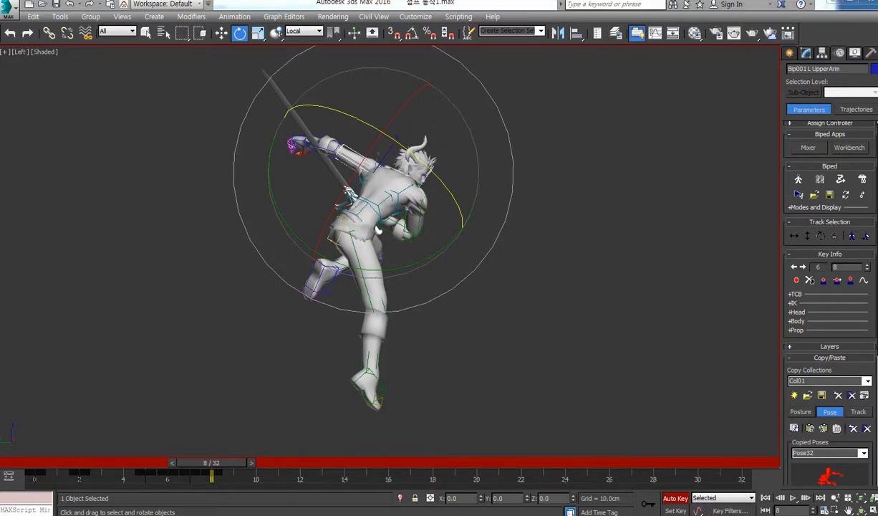
- Switch to the Notepad notes and add the line "공중에서 땅에 닿을 때 다리와 상체의 포즈!!" below the existing text
drag(572, 174, 493, 152)
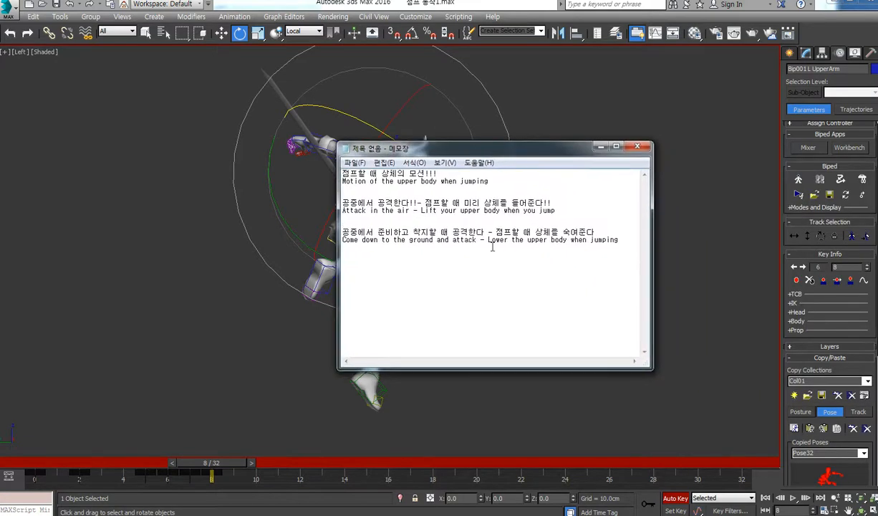
key(Return)
text(ㄱ)
text(공중에서)
text( 땅에 닿을 )
text(때 다리와)
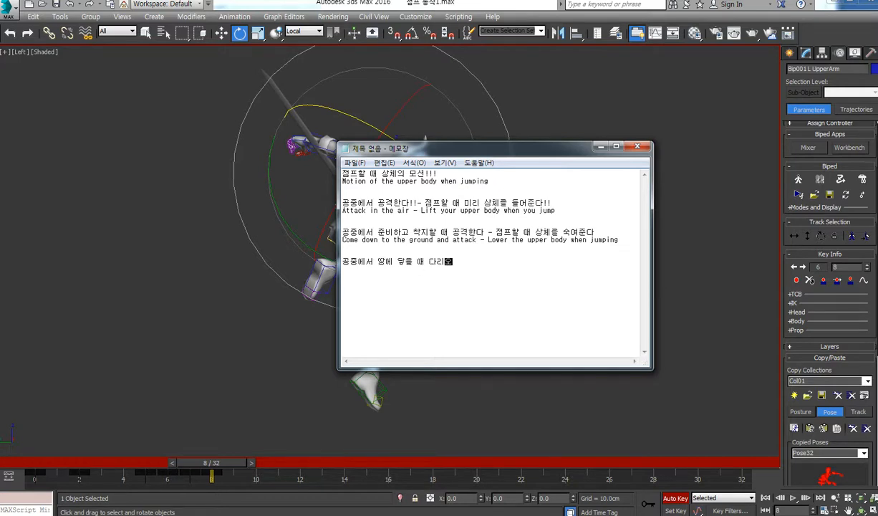
text( 상체의 포즈!!)
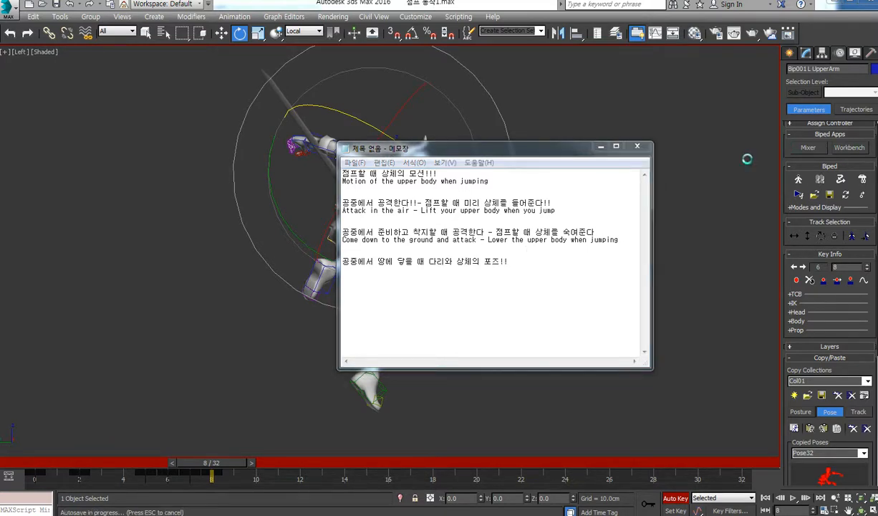
- Add the English line "Pose of legs and upper body when reaching the ground in the air" under the Korean one
click(376, 278)
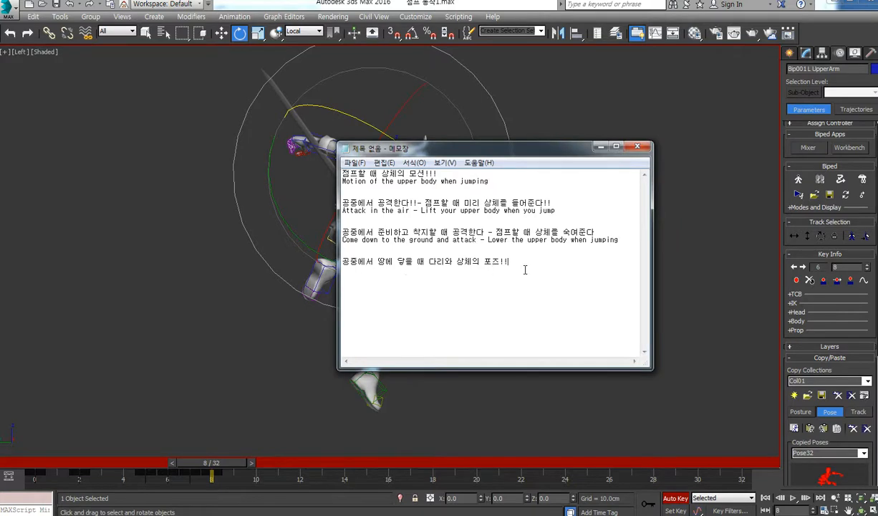
key(Return)
key(Up)
text(Pose of legs and upper body when reaching the ground in the air)
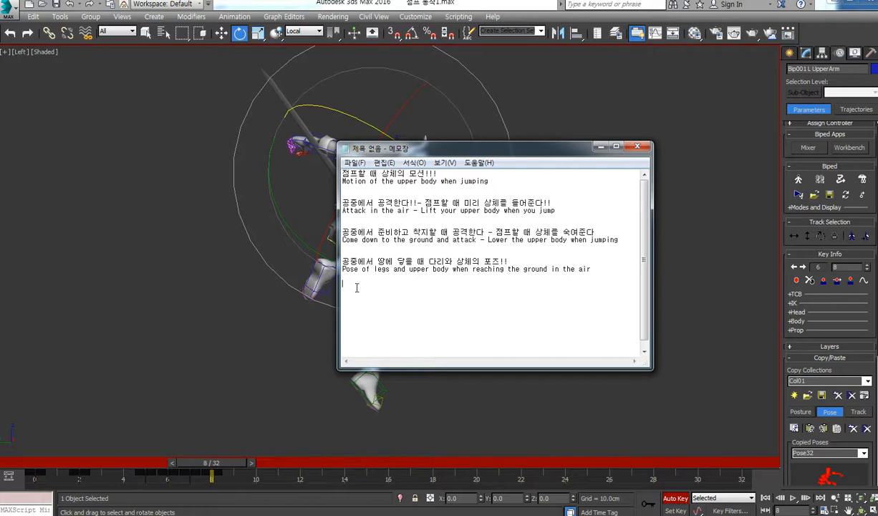
- Add the note headings "낮은점프 -" and "높은점프 -" with blank lines between them
key(Return)
text(낮음)
text(점프 -)
key(Return)
key(Return)
key(Return)
key(Return)
key(Return)
text(높은점ㅍㅣ)
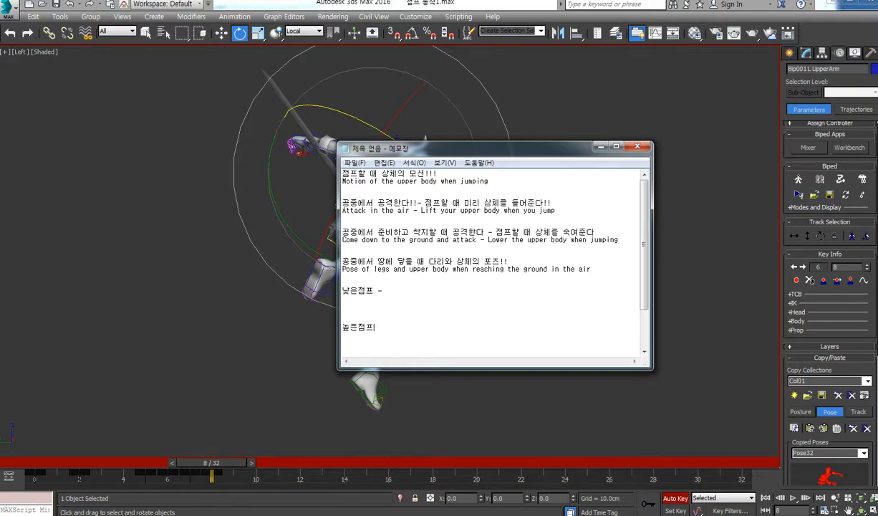
text( -)
- Move the notes window aside, return to 3ds Max at frame 7, and select the biped's right foot
drag(406, 150, 877, 133)
mouse_move(207, 462)
mouse_down()
mouse_move(78, 462)
mouse_move(154, 458)
mouse_move(224, 473)
mouse_move(196, 473)
mouse_up()
key(e)
key(z)
key(q)
key(e)
key(z)
click(280, 289)
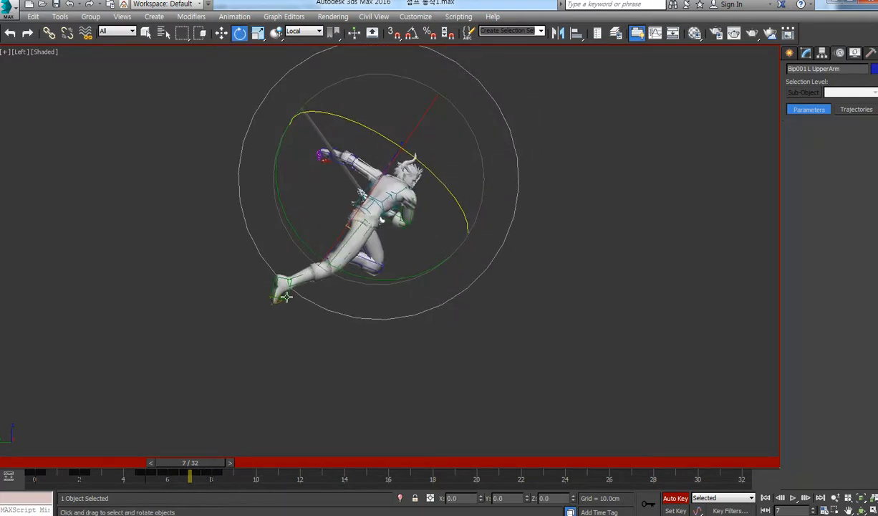
middle_drag(283, 290, 244, 286)
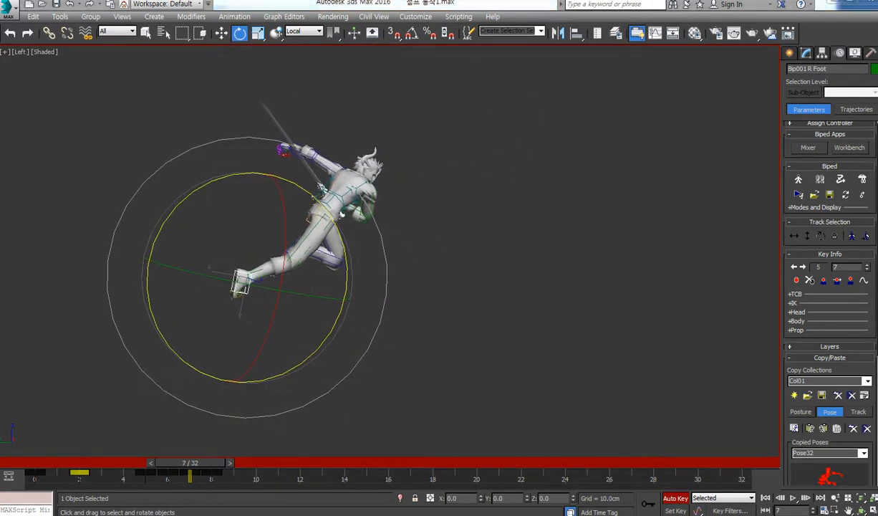
- Bring the Notepad notes back into view and complete the low-jump heading as "낮은점프 - 공중에서의 다리와 같은 발로 착지"
drag(874, 123, 647, 127)
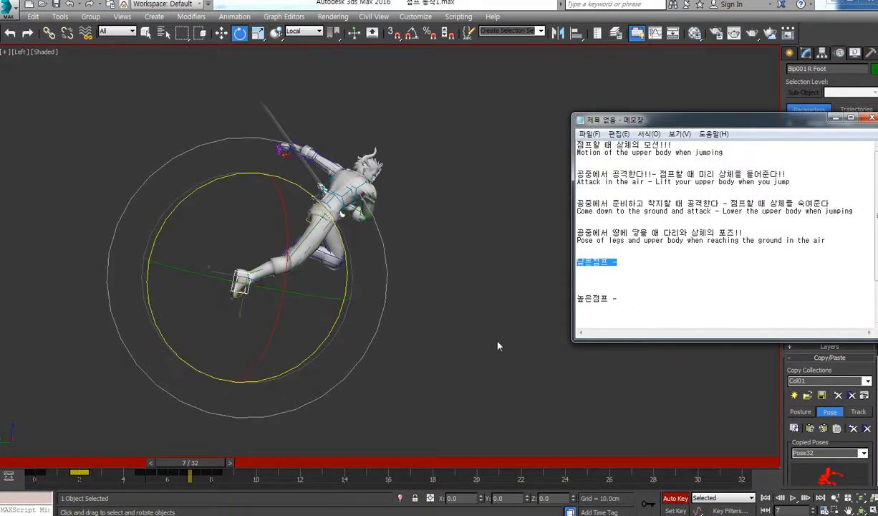
text(낮은점프 - 공장)
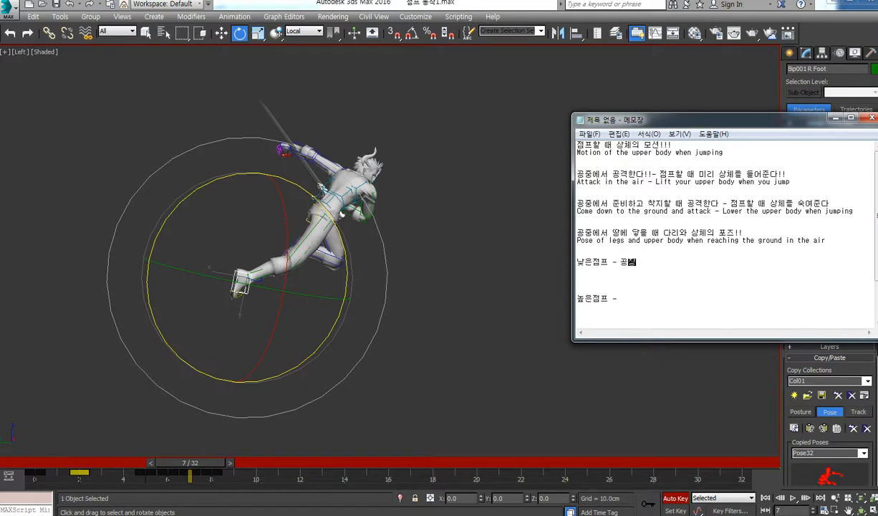
text(에서의)
text(다리와 갈)
text(은 발로 착지)
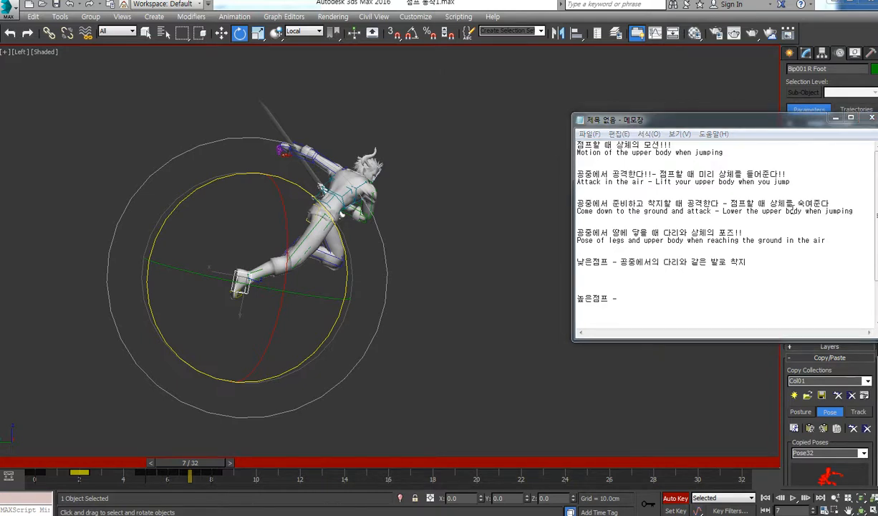
- Add the English line "Low jump Landed on the same foot as the bridge in the air" below it, plus a blank line
click(601, 271)
text(Low jump)
click(631, 272)
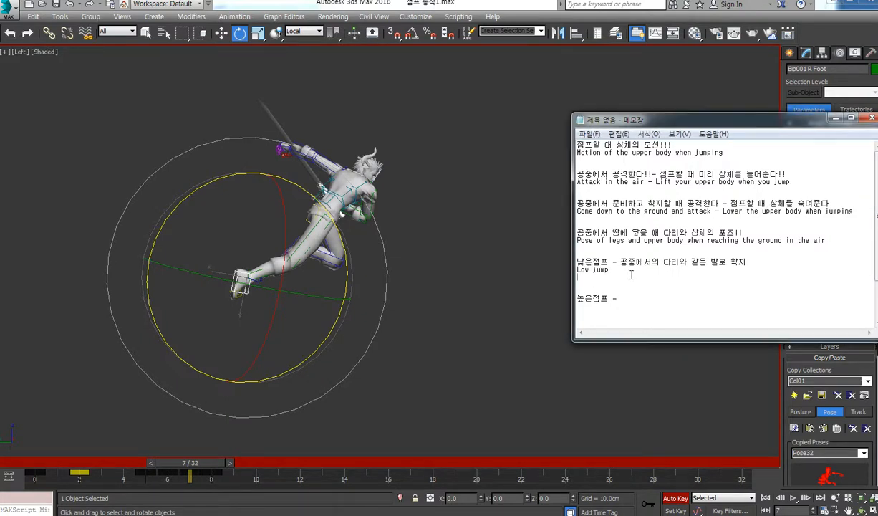
text(Landed on the same foot as the bridge in the air)
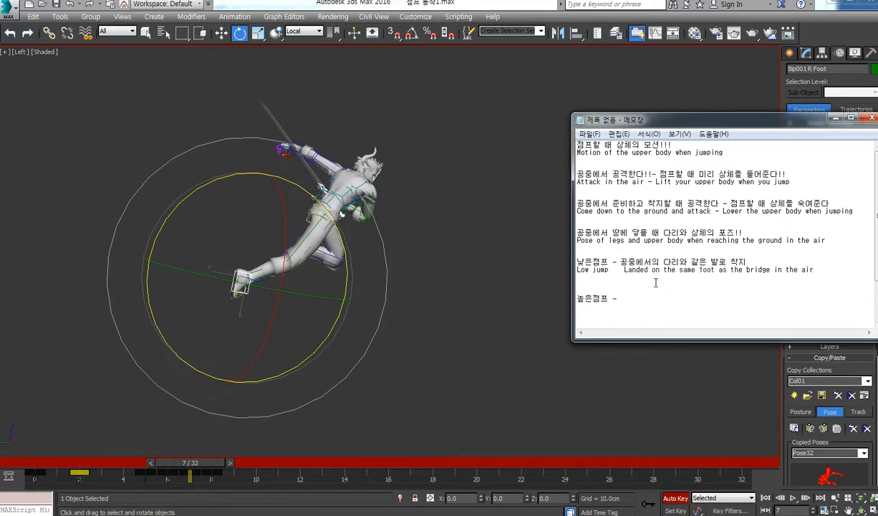
key(Return)
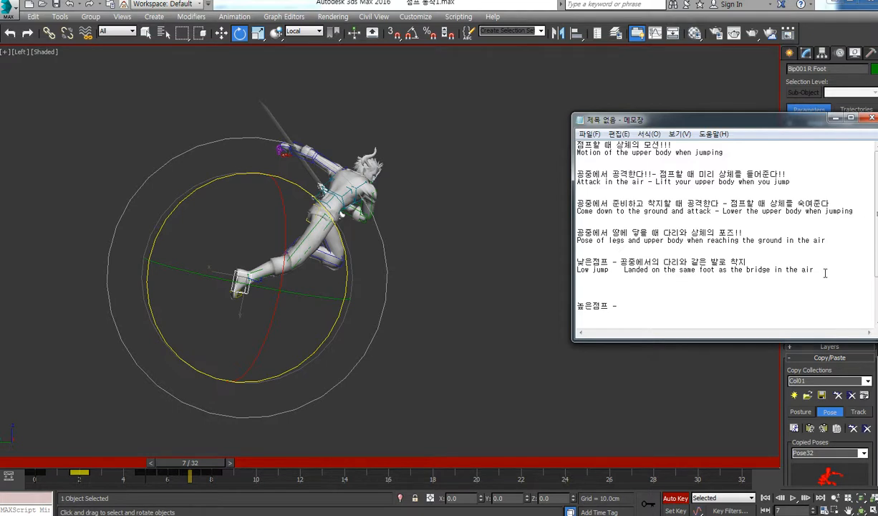
- Add the low-jump notes "상체는 숙여준다!!" and "Lower the upper body." on two indented lines
text(상체는 숙여준다!!)
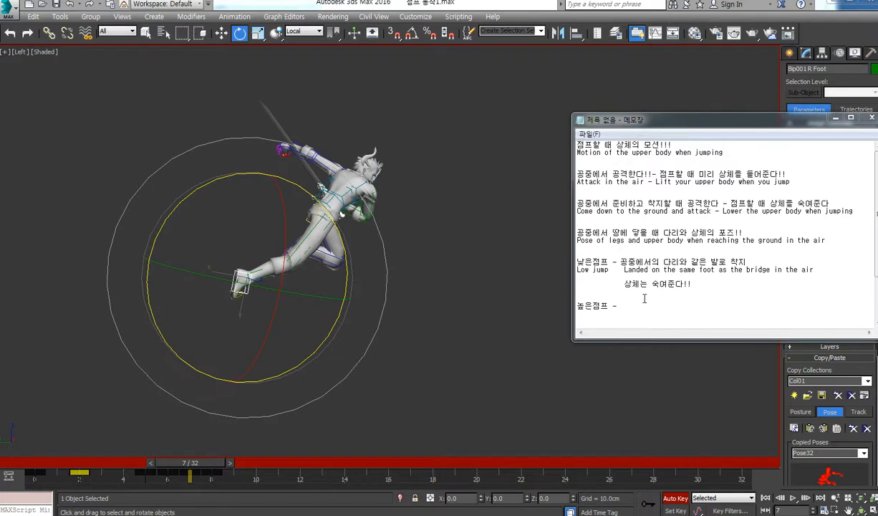
click(620, 291)
text(Lower the upper body.)
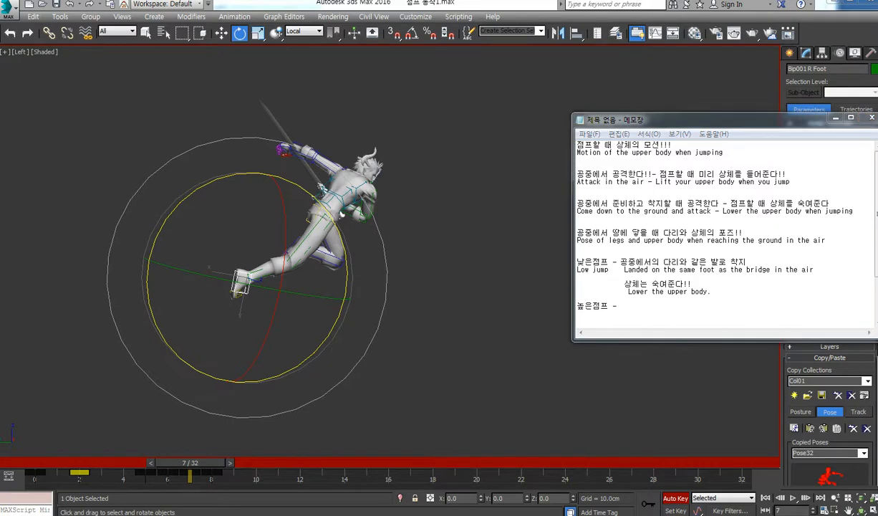
- Add "High jump" under the "높은점프 -" heading and insert two blank lines above that heading
key(Return)
text(High jump)
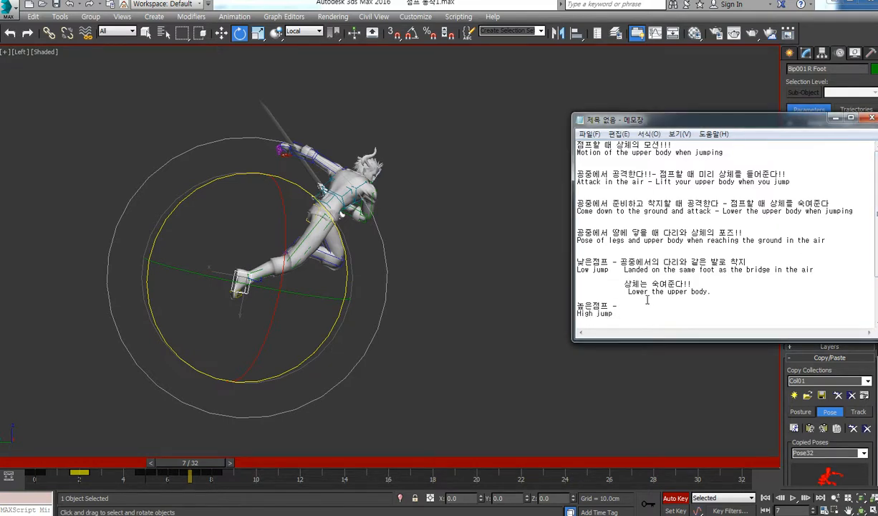
click(641, 298)
key(Return)
key(Return)
scroll(692, 286, down, 3)
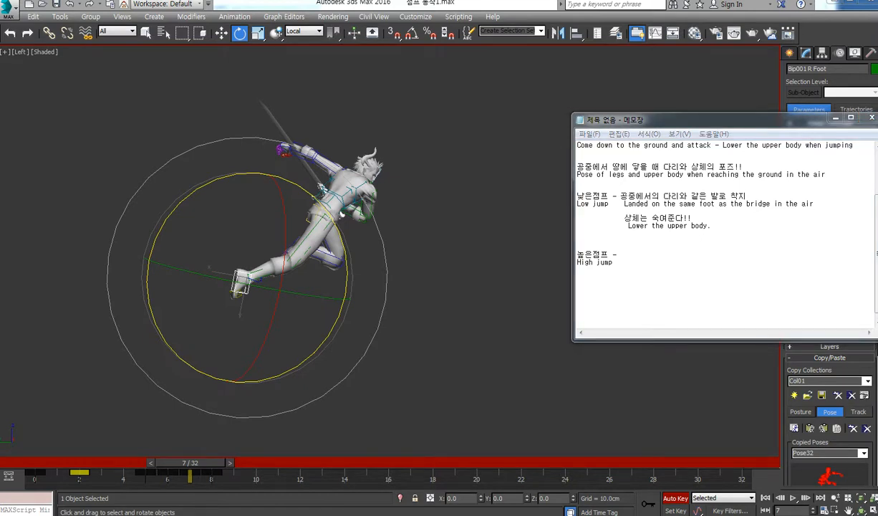
- Complete the "높은점프 -" heading with the text "공중에서의 다리와 반대 발로 착지"
click(637, 253)
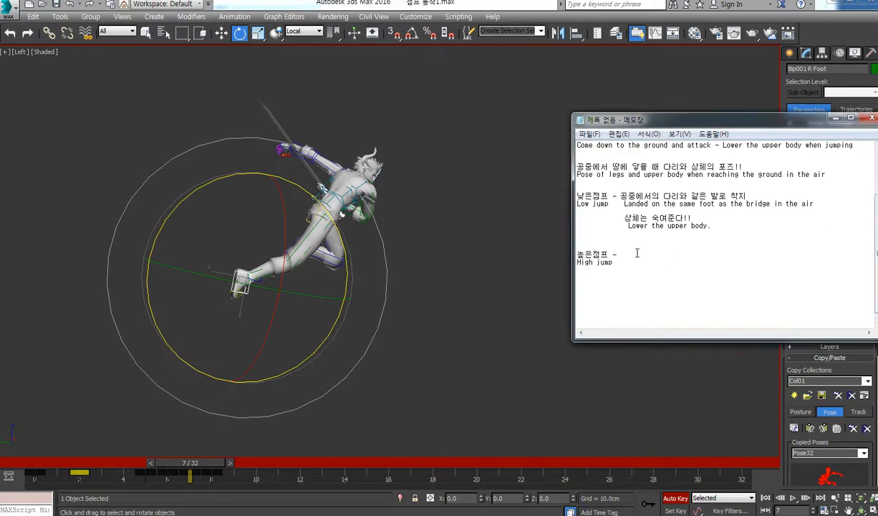
text(공중에서의 )
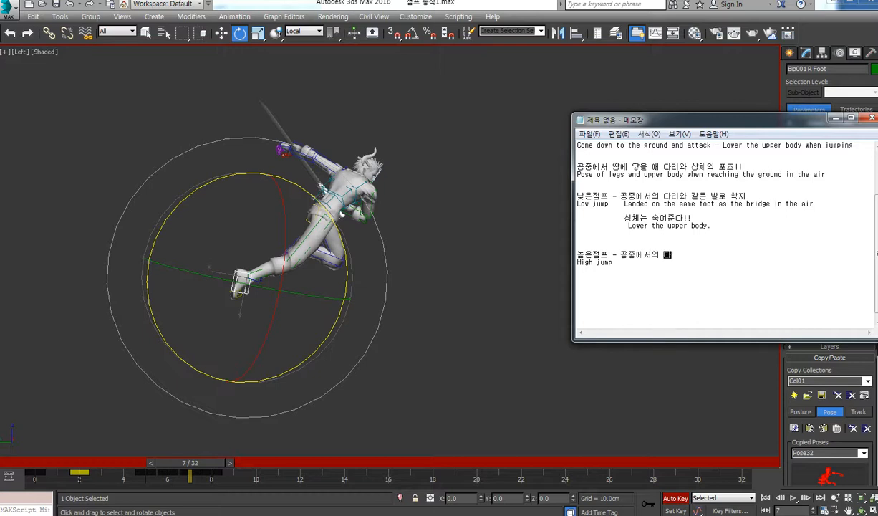
text(다리와 ㅂ반대 발로 착지)
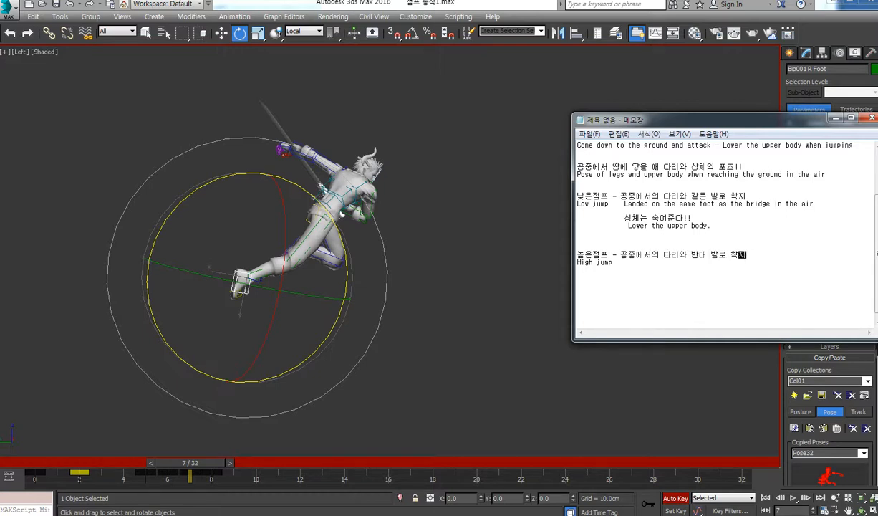
key(alt+Tab)
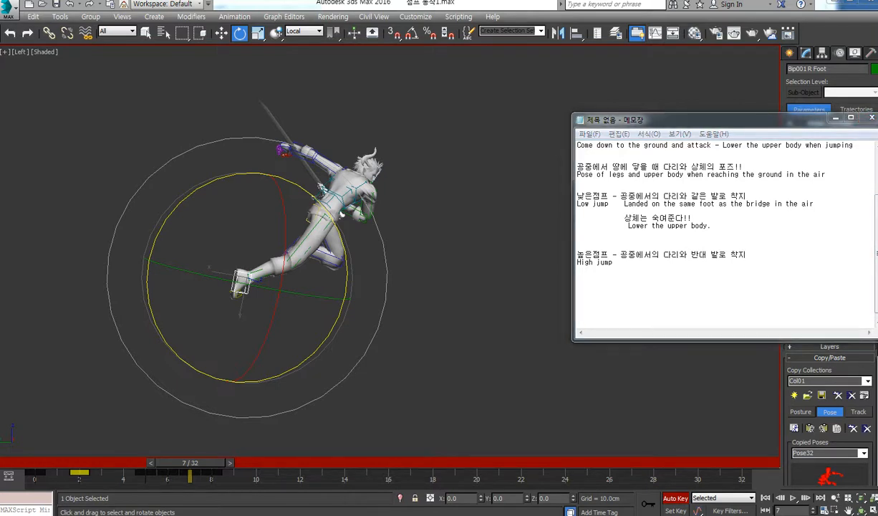
- Complete the "High jump" line with "landed on a foot that is not the same as a bridge in the air"
click(660, 266)
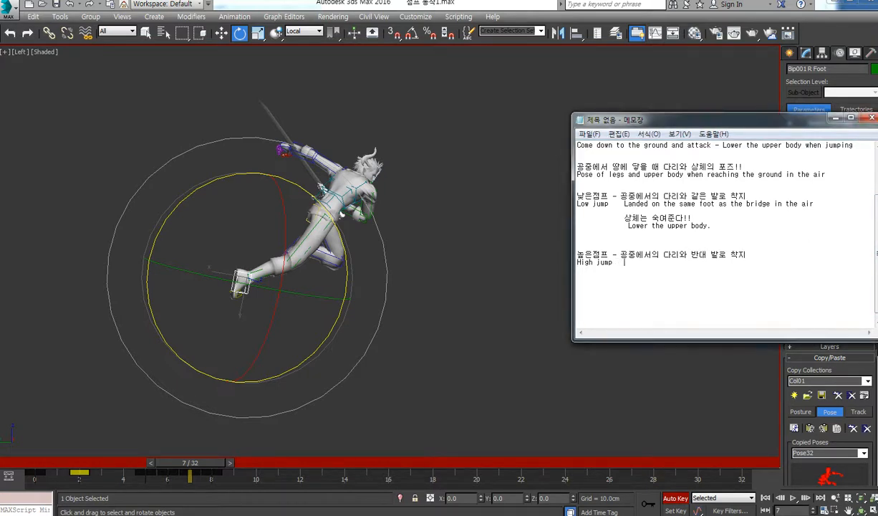
text(landed on a foot that is not the same as a bridge in the air)
key(Return)
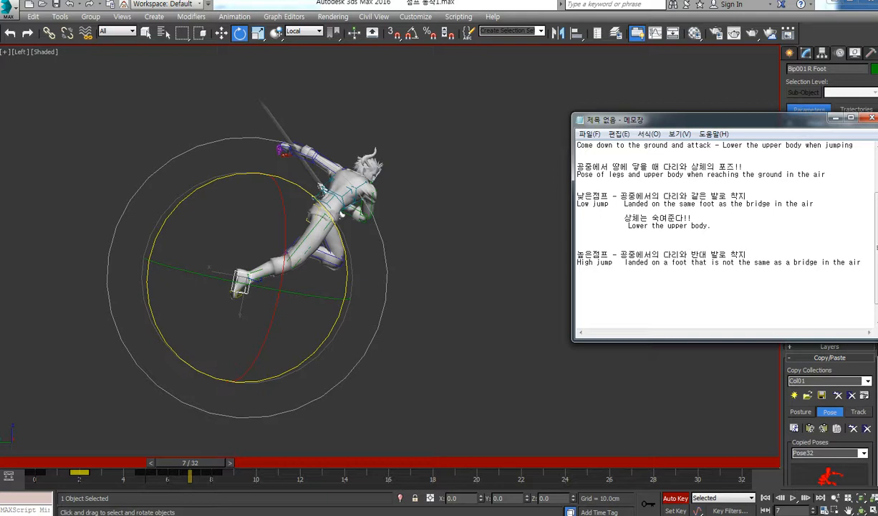
- Add the high-jump notes "상체는 들어준다" and "Raise the upper body" on two lines below
text(상체는 들어준)
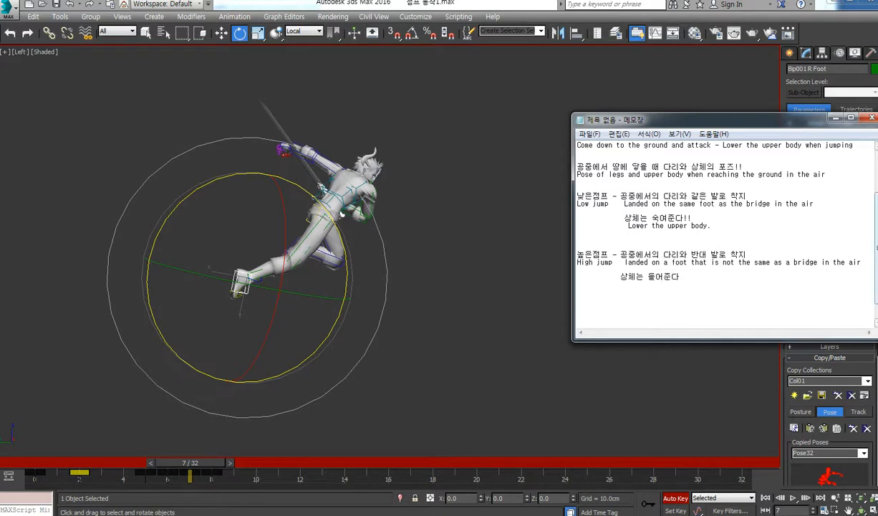
text(다)
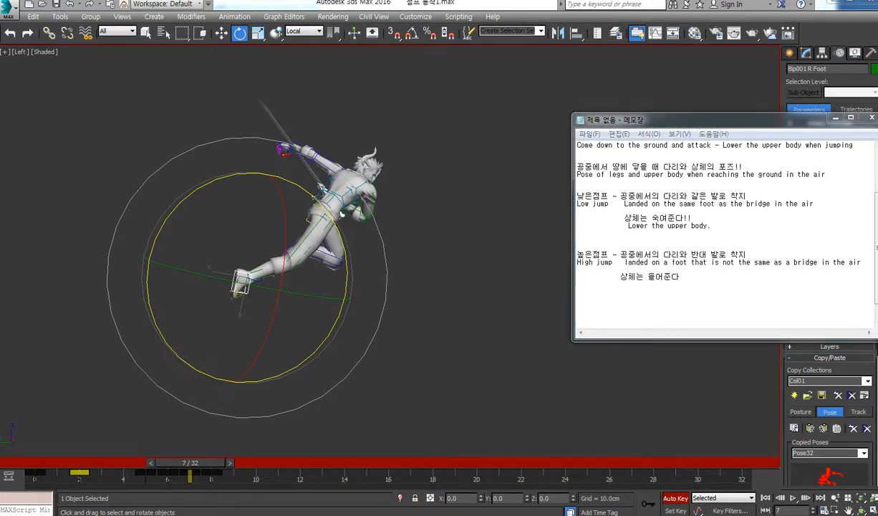
click(613, 284)
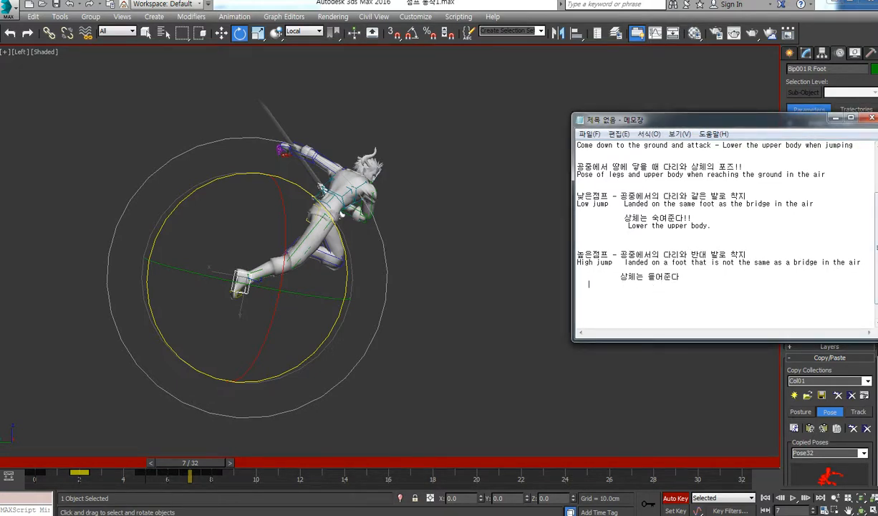
text(Raise the upper body)
- Move the notes window aside, return to 3ds Max, and copy the biped's pose at frame 8
mouse_move(724, 292)
mouse_down()
mouse_move(585, 245)
mouse_move(736, 286)
mouse_up()
drag(673, 119, 877, 129)
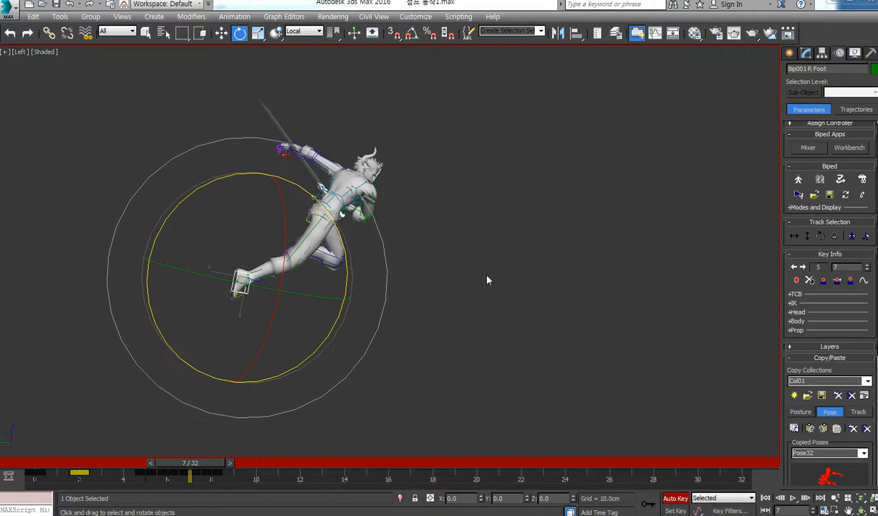
drag(207, 464, 241, 465)
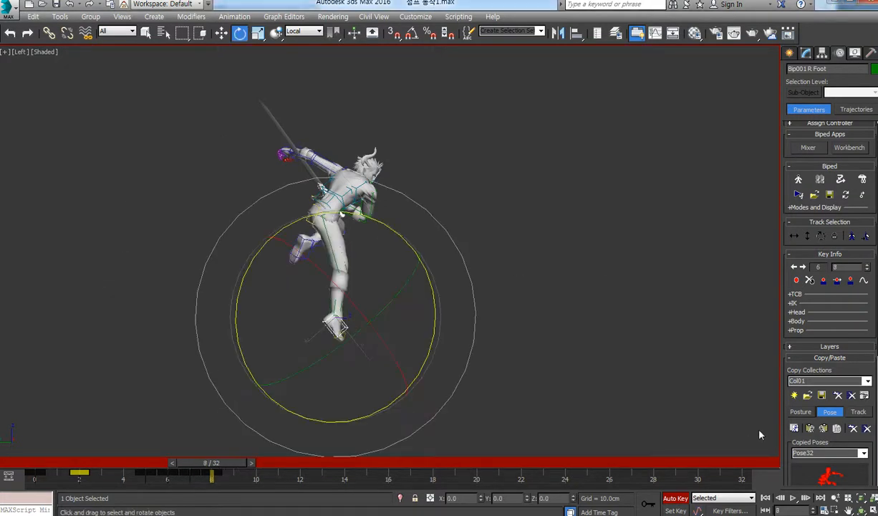
click(793, 428)
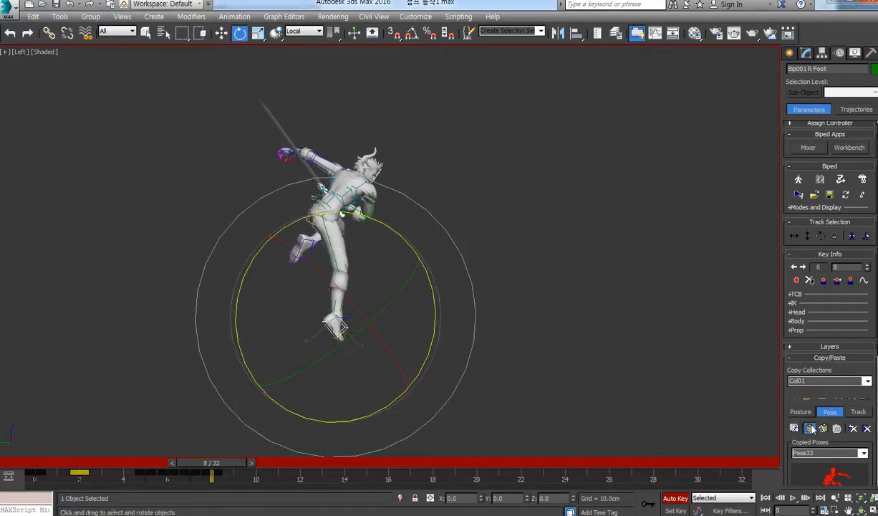
- At frame 11, show the grid and move the biped's center of mass forward and down until the right foot nears the ground
click(807, 239)
drag(214, 463, 294, 467)
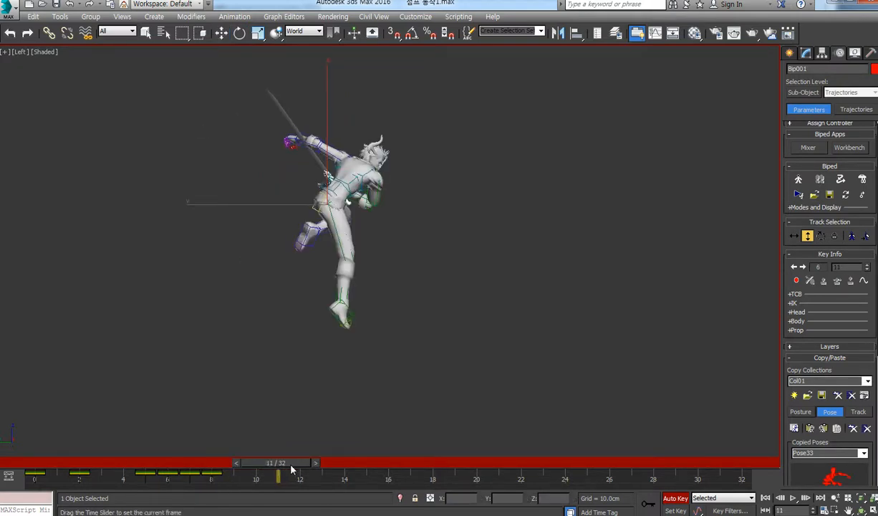
key(w)
scroll(361, 239, down, 3)
key(g)
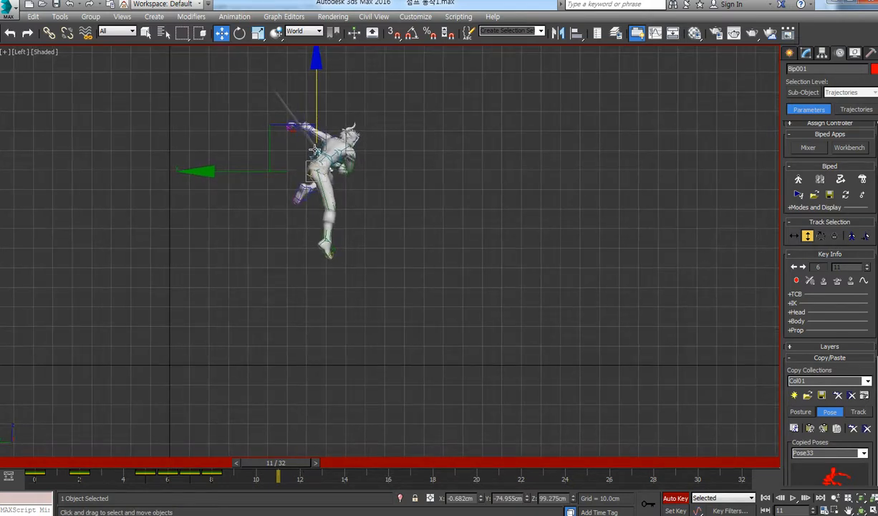
drag(315, 150, 362, 254)
scroll(386, 236, up, 2)
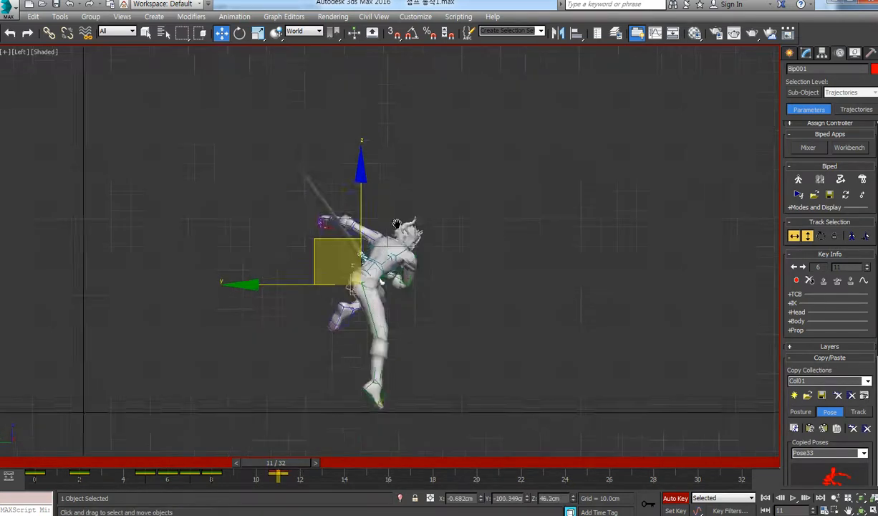
- Rotate the center of mass back about 22 degrees so the body stands more upright, and shift it slightly lower
key(e)
scroll(423, 209, up, 2)
drag(368, 156, 371, 258)
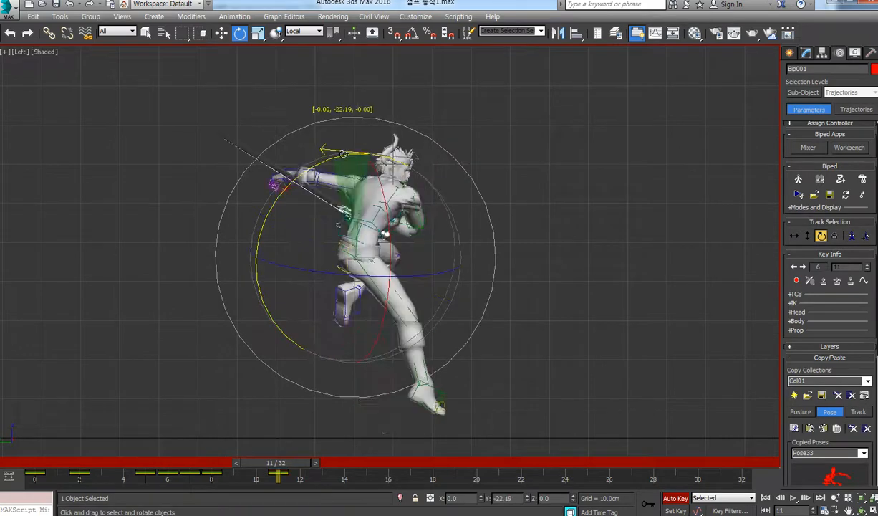
middle_drag(375, 302, 379, 285)
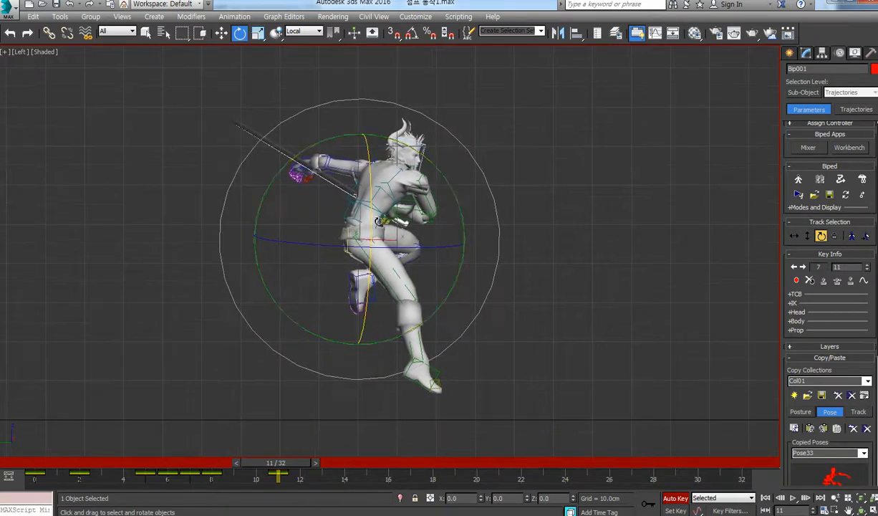
key(w)
drag(336, 213, 342, 230)
- Lower the biped's left foot to the ground line beside the right foot and rotate its toes forward
click(375, 316)
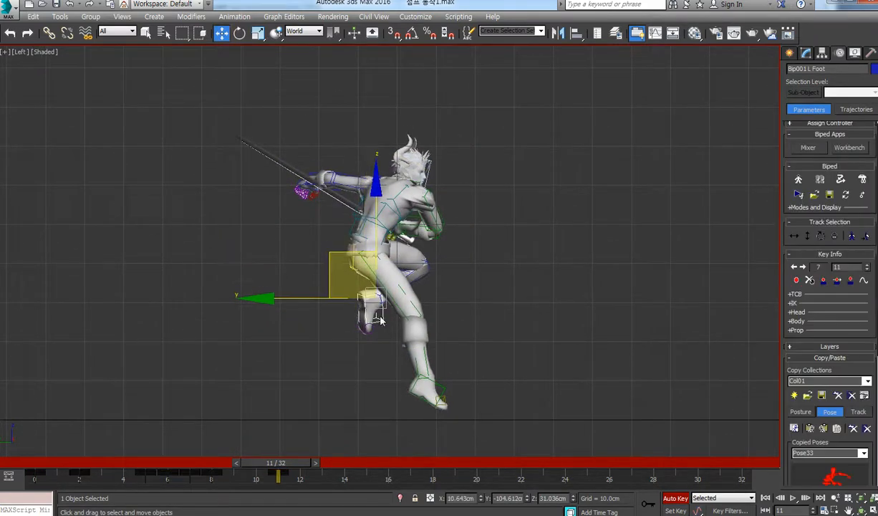
drag(372, 264, 403, 356)
key(e)
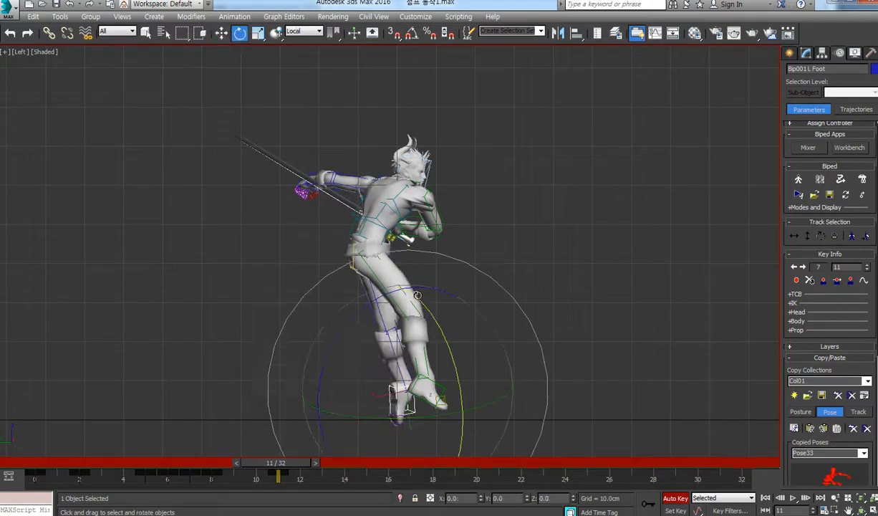
drag(352, 306, 335, 315)
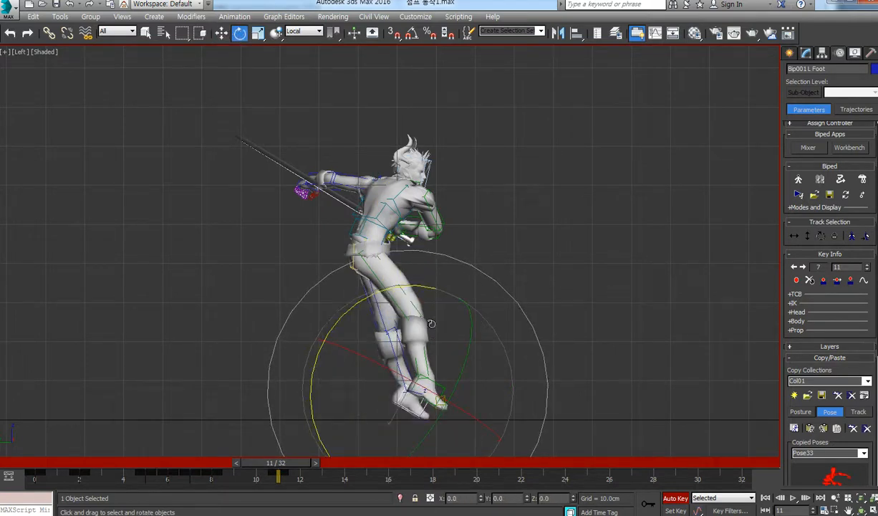
- Move the left foot back behind the body at ground level and fine-tune its rotation
key(w)
drag(396, 346, 336, 350)
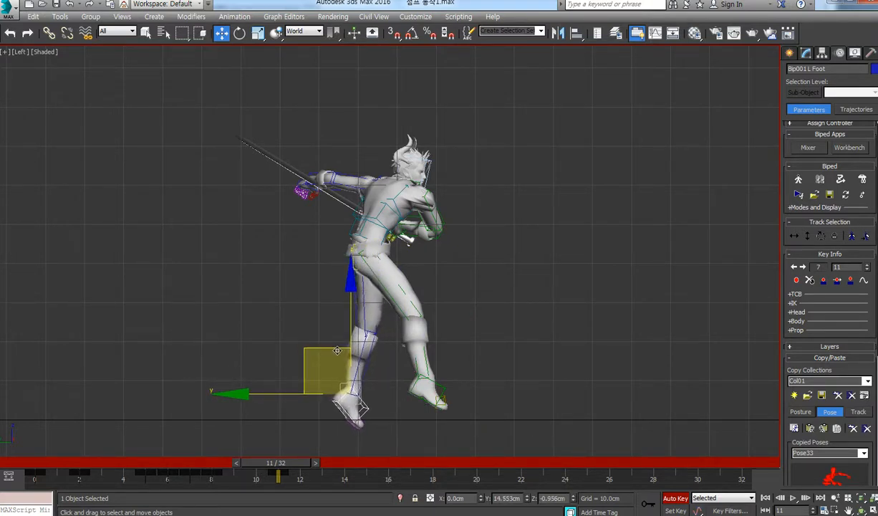
key(e)
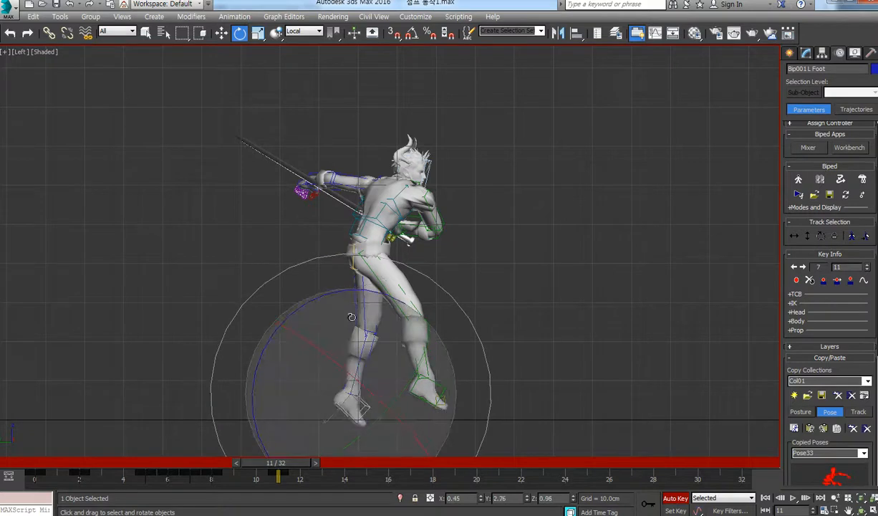
key(w)
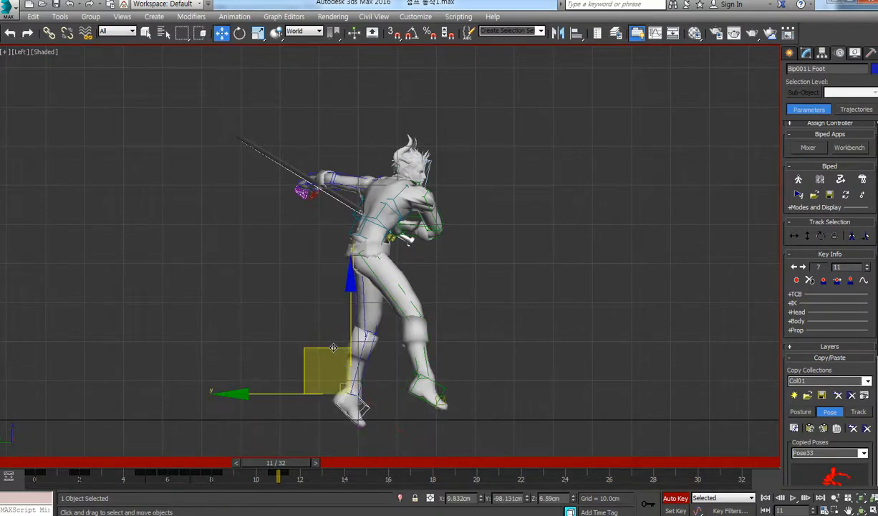
- Turn the biped's center of mass slightly about its vertical axis and nudge the body forward at frame 11
click(808, 237)
key(e)
drag(338, 262, 357, 264)
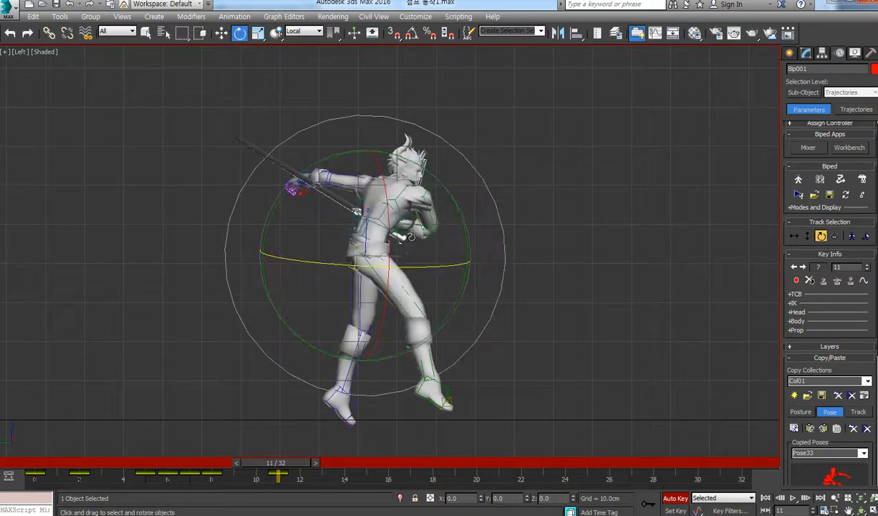
key(w)
drag(351, 212, 355, 215)
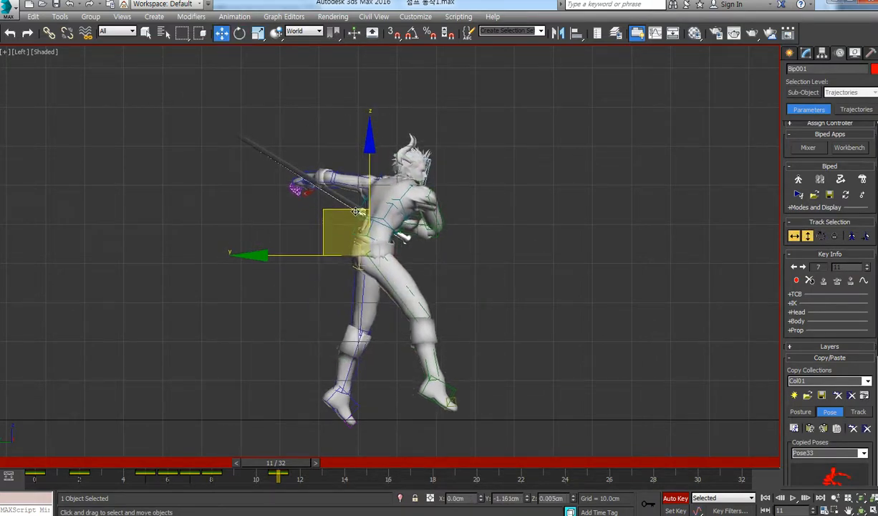
- Adjust the left calf's rotation and rotate the spine back so the torso stands upright at frame 11
click(360, 343)
key(e)
drag(360, 344, 377, 340)
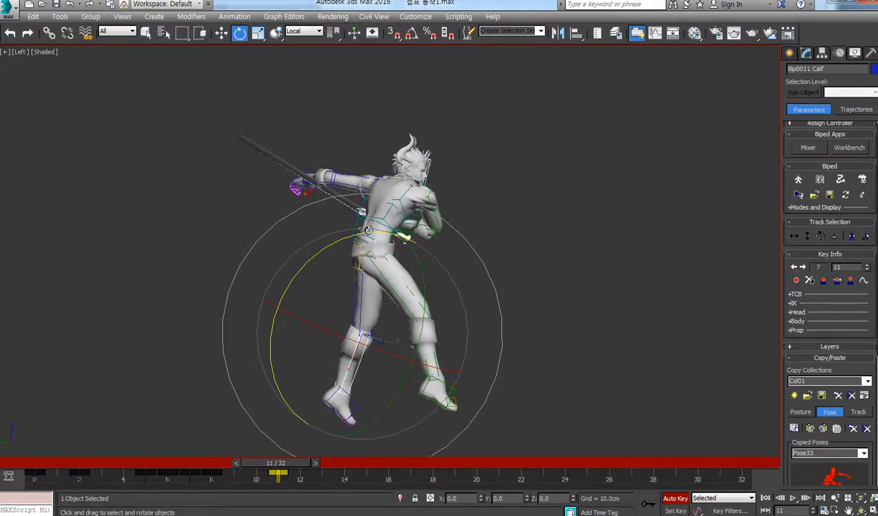
click(368, 229)
middle_drag(368, 229, 427, 270)
drag(425, 174, 381, 159)
- Raise the right arm so the hand is near the head and the sword points back over the shoulder
click(445, 245)
click(441, 233)
click(455, 219)
drag(465, 236, 465, 258)
- Rotate the left clavicle and upper arm to swing the left arm from behind the body across the front of the chest
click(445, 213)
click(399, 212)
click(401, 217)
click(432, 221)
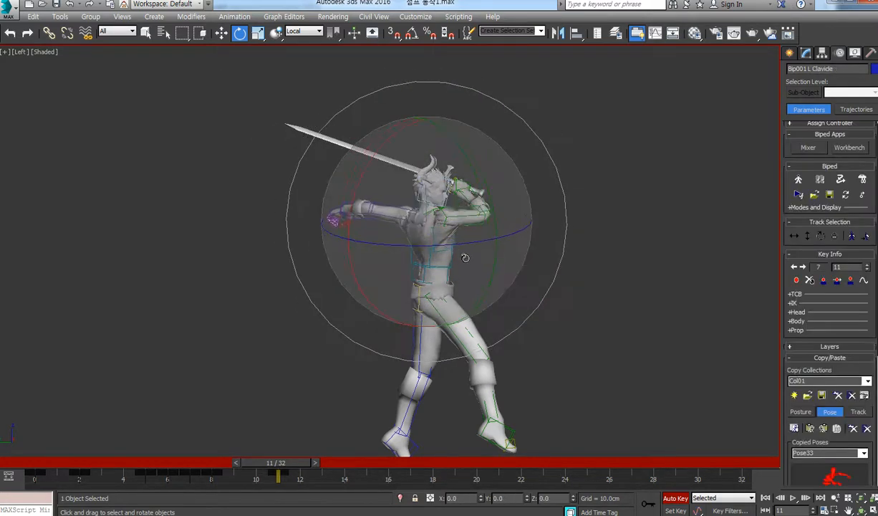
click(399, 214)
drag(359, 237, 343, 184)
drag(417, 192, 440, 140)
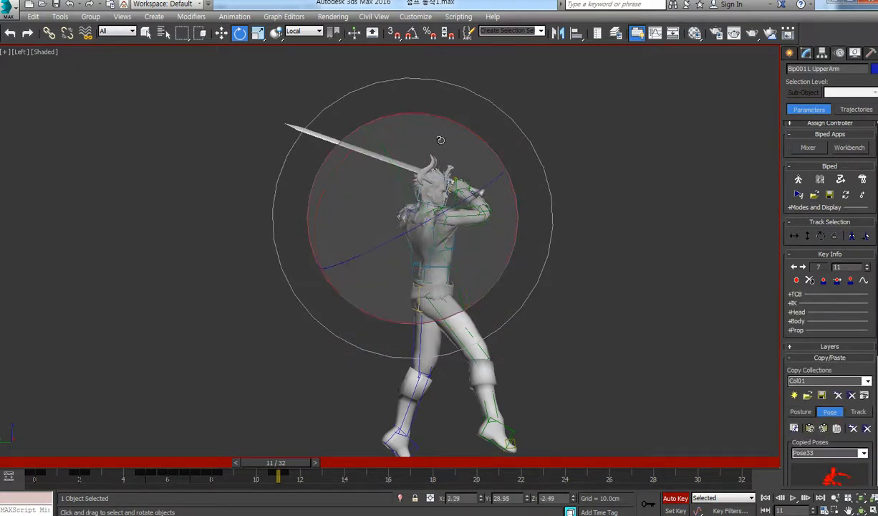
- Lift the right foot back and up beneath a raised knee, and rotate its toes downward
middle_drag(544, 344, 545, 282)
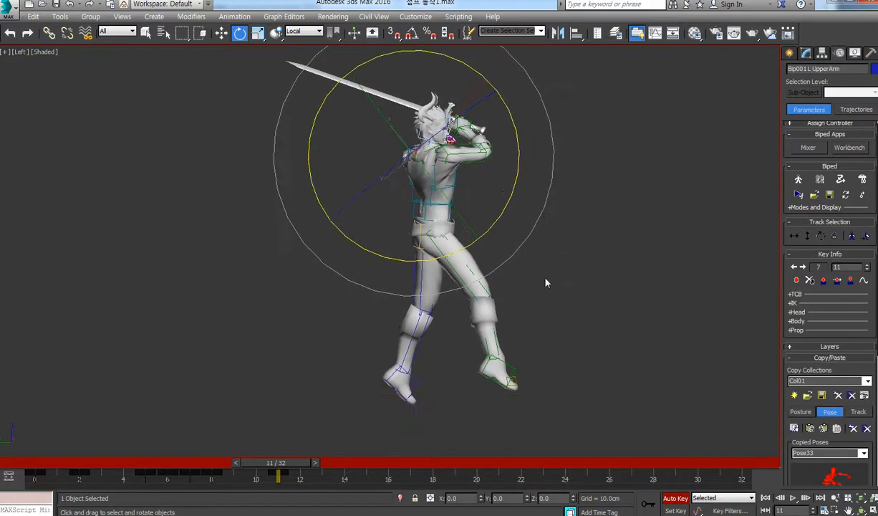
click(513, 368)
drag(597, 366, 596, 382)
key(w)
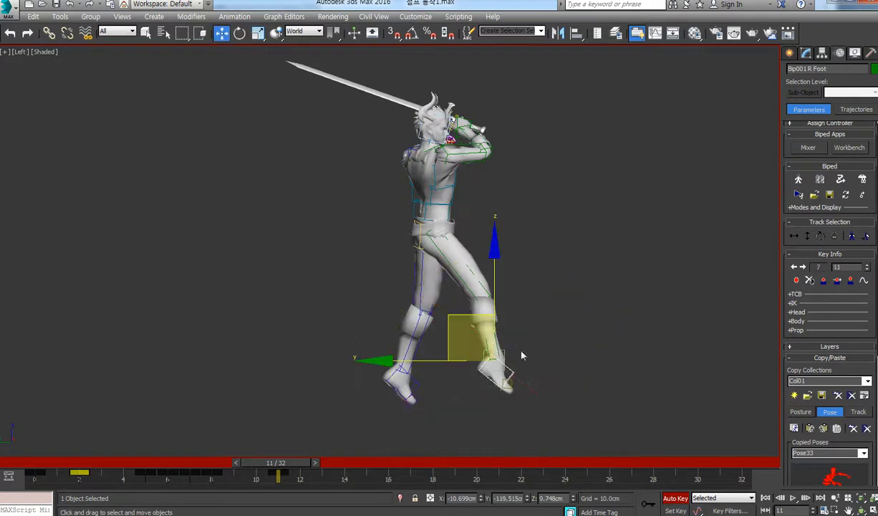
drag(475, 312, 433, 283)
key(e)
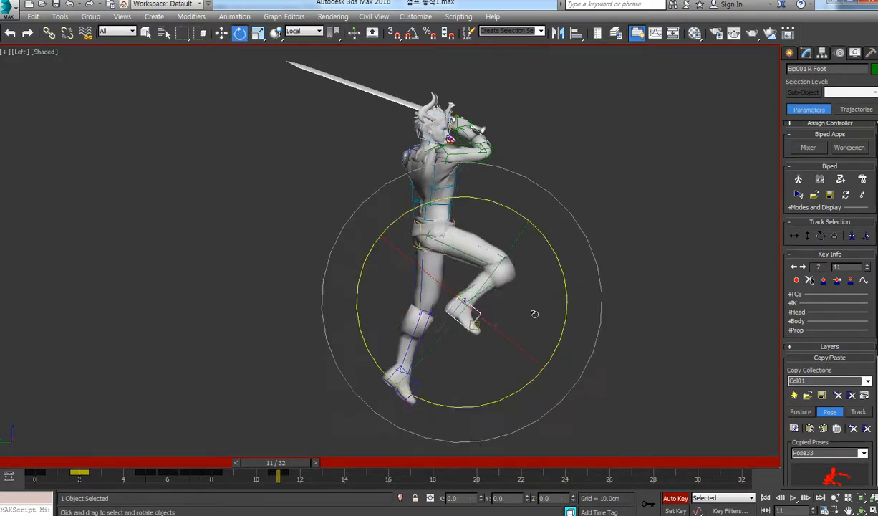
drag(563, 316, 555, 364)
key(w)
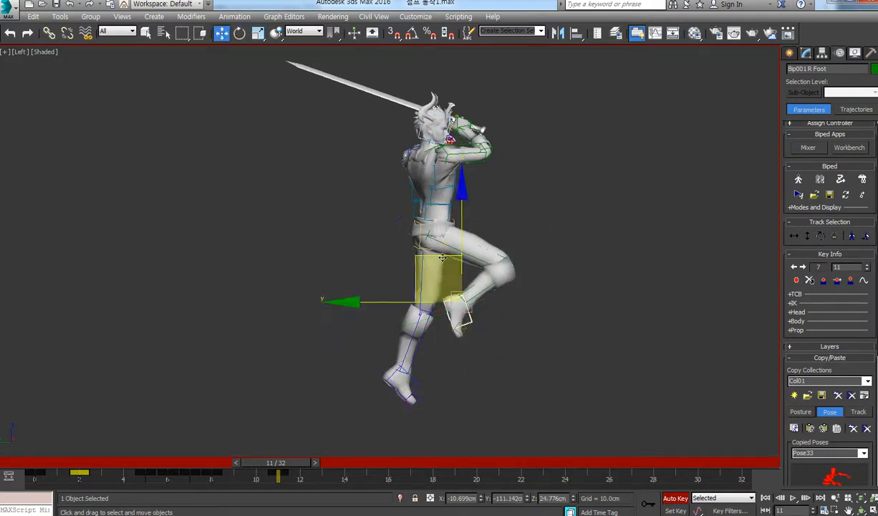
drag(442, 255, 441, 252)
- Try shifting the center of mass backward and rotating the body at frame 11, and undo these changes
click(808, 237)
middle_drag(506, 241, 519, 263)
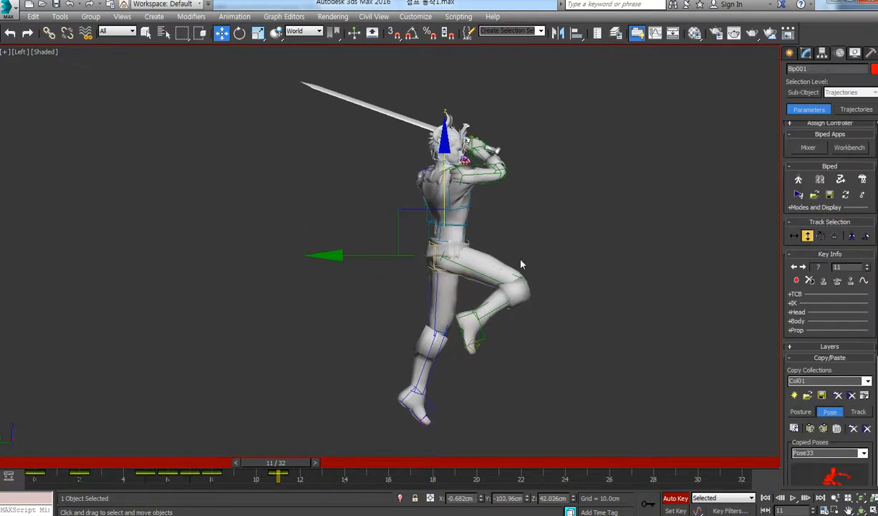
middle_drag(393, 230, 401, 233)
scroll(449, 262, down, 2)
scroll(487, 288, up, 1)
middle_drag(475, 296, 505, 303)
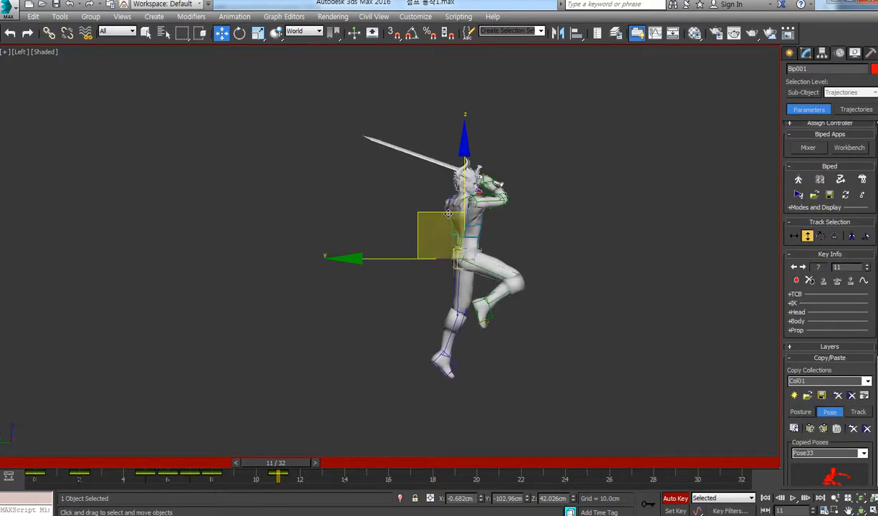
drag(446, 214, 406, 211)
key(e)
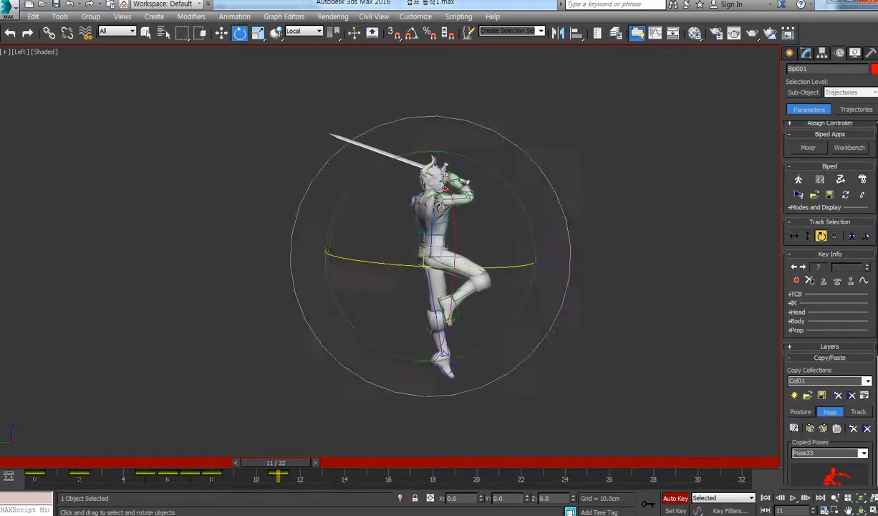
drag(523, 208, 509, 185)
key(w)
drag(415, 210, 415, 211)
key(ctrl+z)
key(ctrl+z)
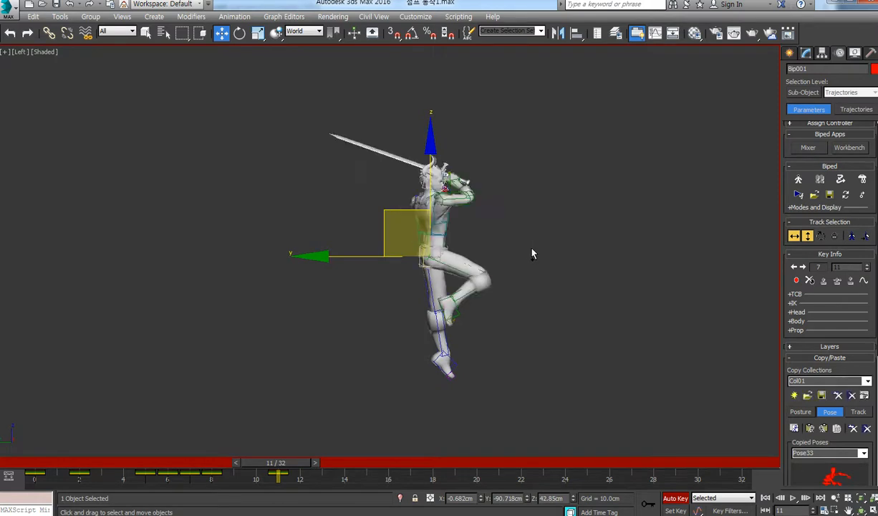
key(ctrl+z)
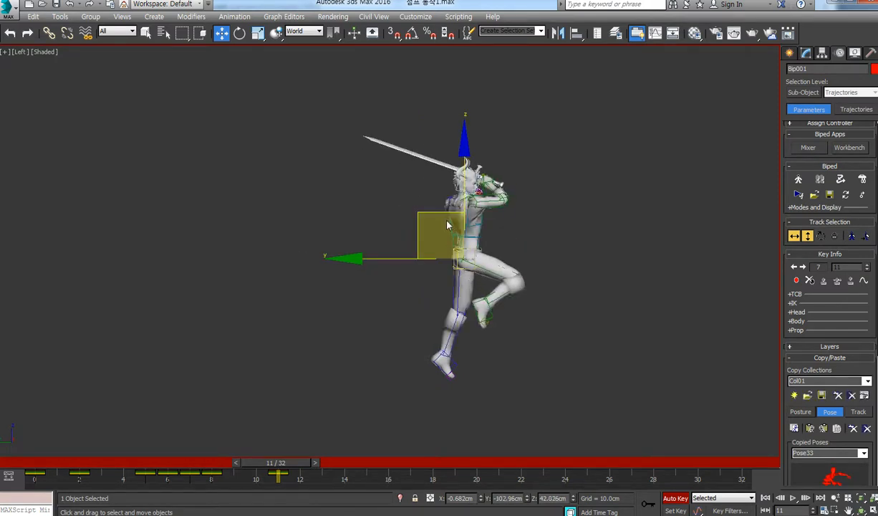
- Rotate the upper spine segment slightly backward at frame 11
middle_drag(512, 229, 454, 223)
scroll(480, 229, up, 2)
key(e)
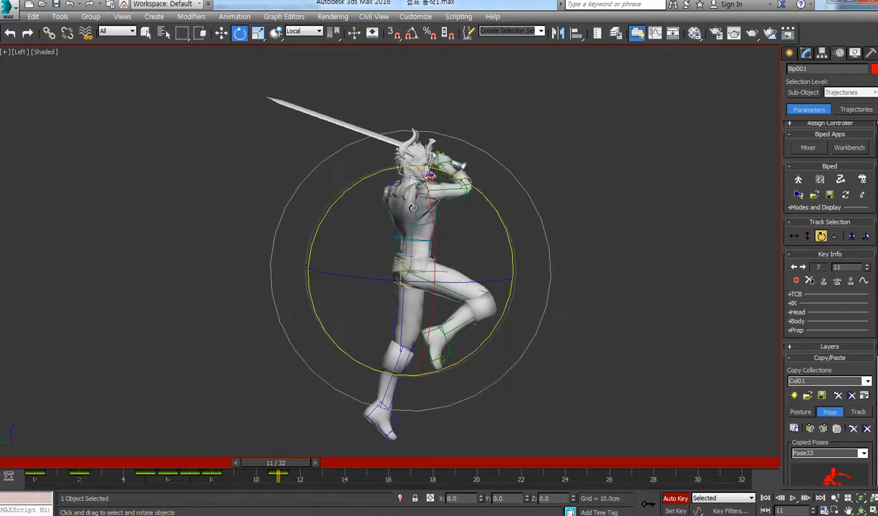
click(396, 198)
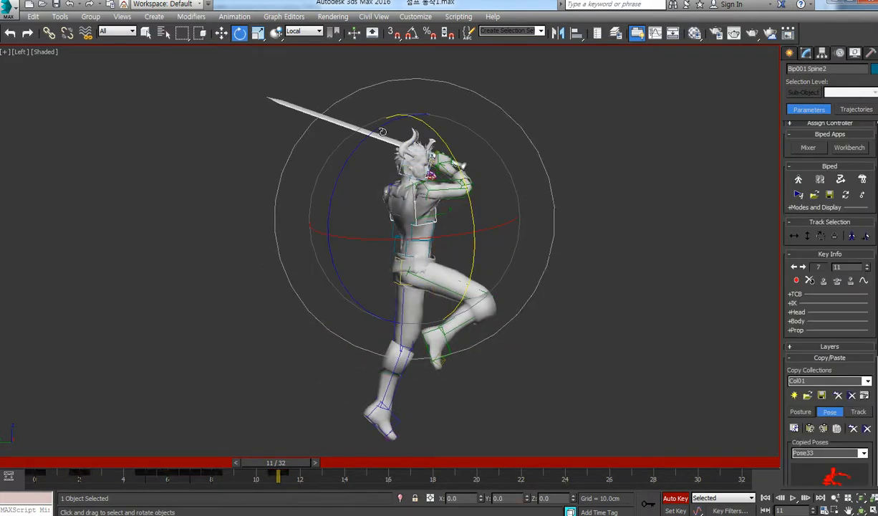
mouse_move(383, 131)
mouse_down()
mouse_move(363, 140)
mouse_move(404, 178)
mouse_up()
key(Page_Up)
- Copy the whole frame 11 pose into the Col01 pose collection
click(445, 351)
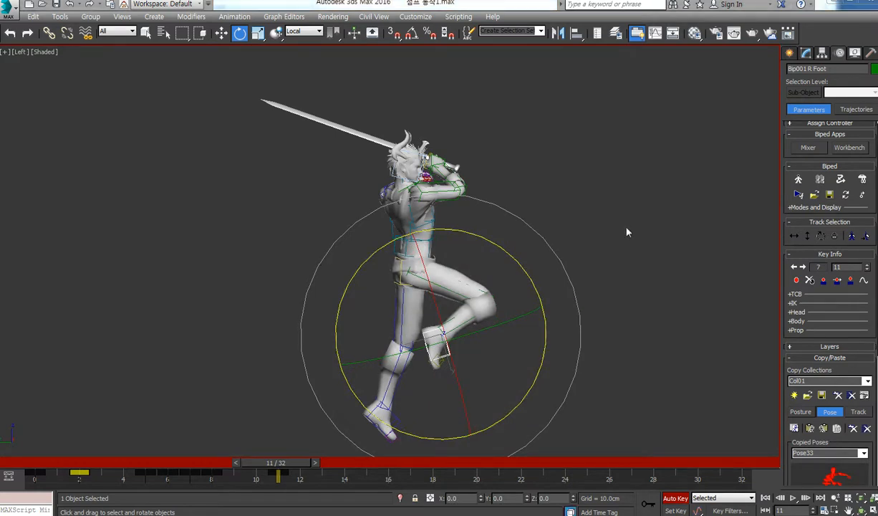
middle_drag(519, 224, 509, 216)
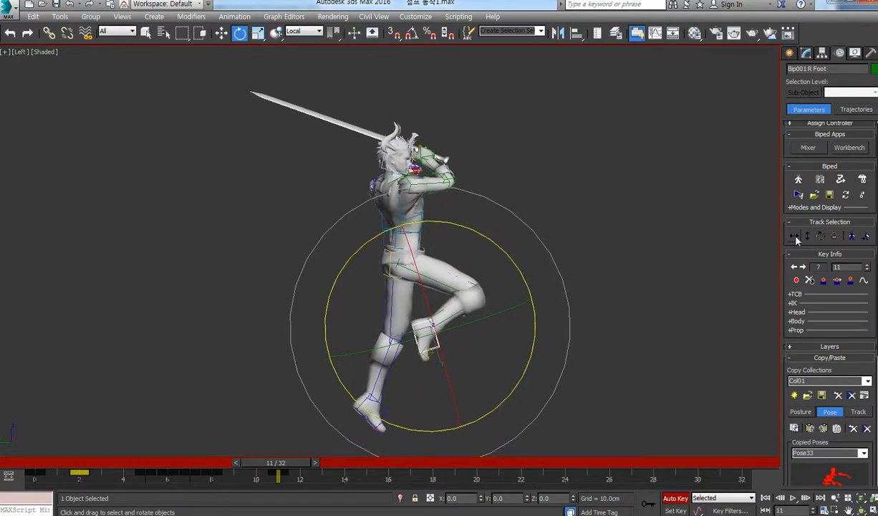
click(821, 235)
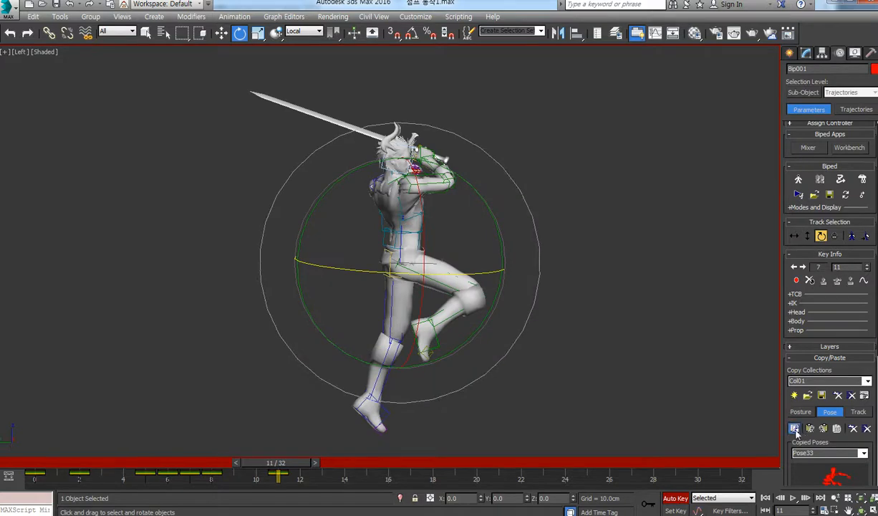
click(794, 428)
- At frame 12, tilt the center of mass forward, extend the right leg down beneath the body and rotate its foot
drag(304, 466, 326, 466)
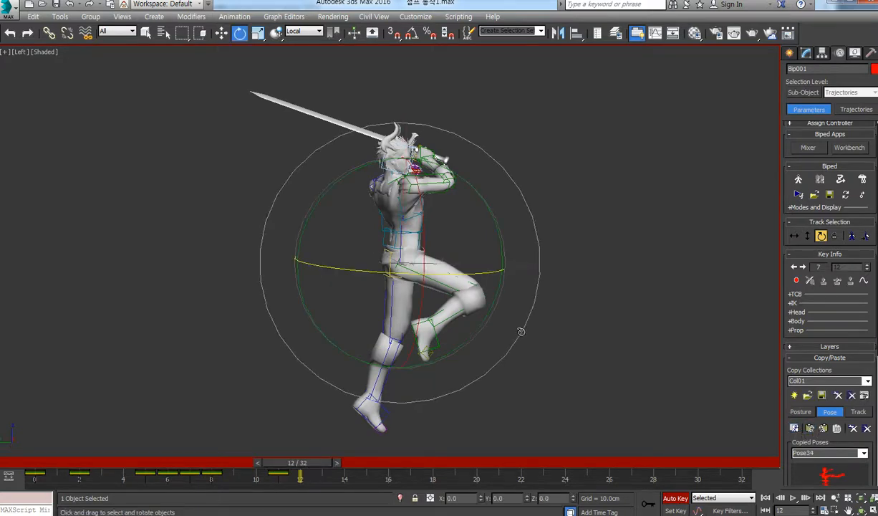
drag(494, 299, 477, 324)
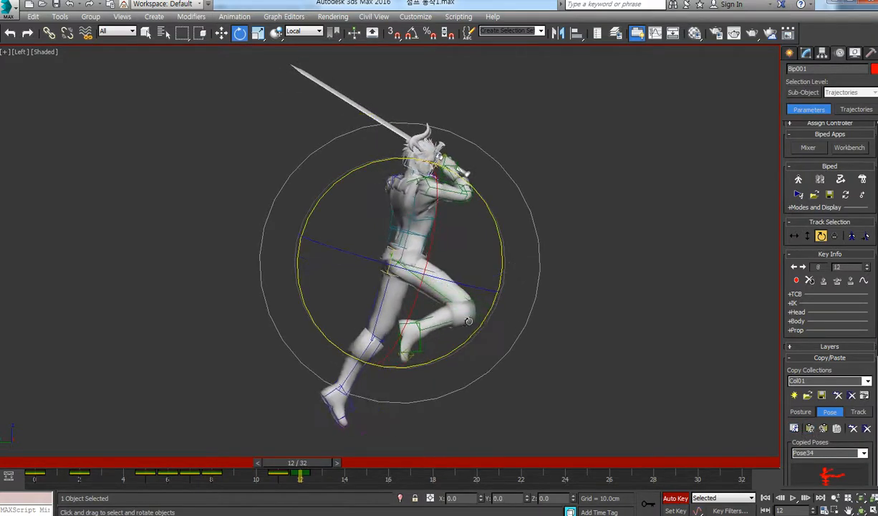
click(419, 349)
key(w)
drag(398, 284, 358, 355)
key(e)
drag(477, 381, 450, 319)
- Raise the left foot forward at frame 12 so the left knee bends in front of the body
click(344, 397)
key(w)
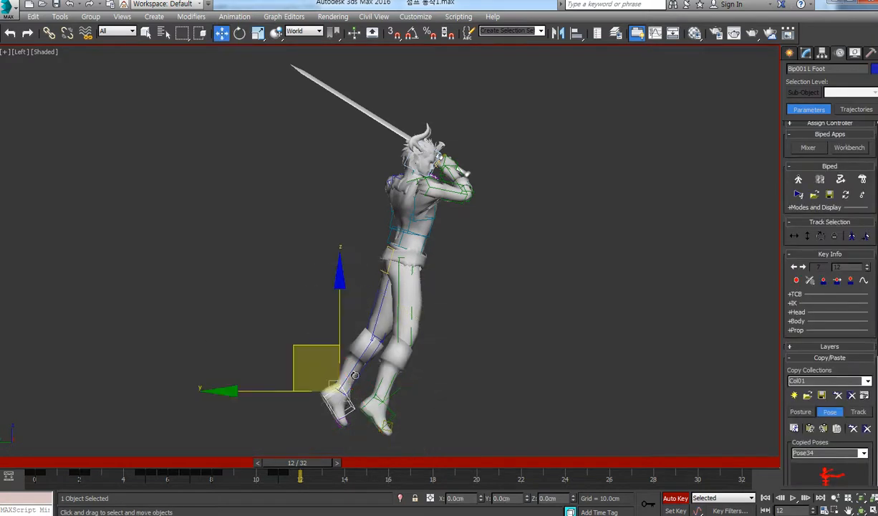
drag(325, 343, 396, 287)
- Bend the spine segments forward so the upper body leans over at frame 12
click(420, 220)
key(e)
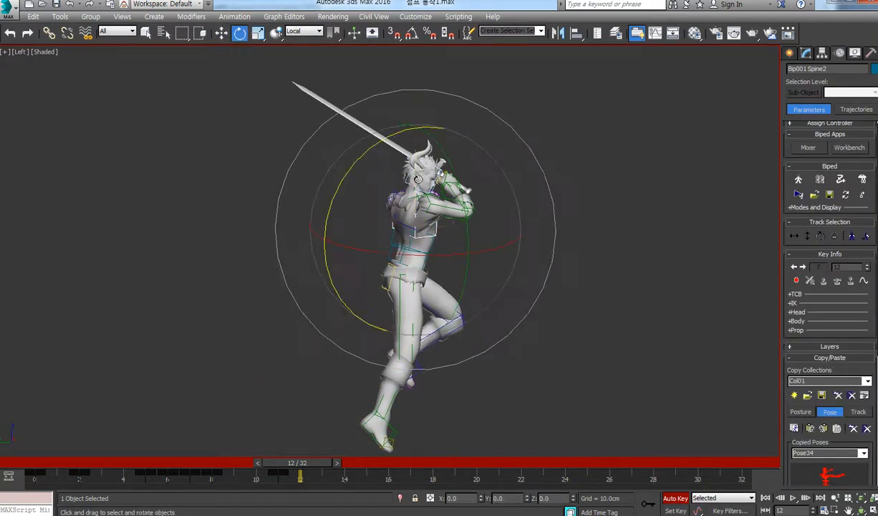
drag(385, 137, 389, 167)
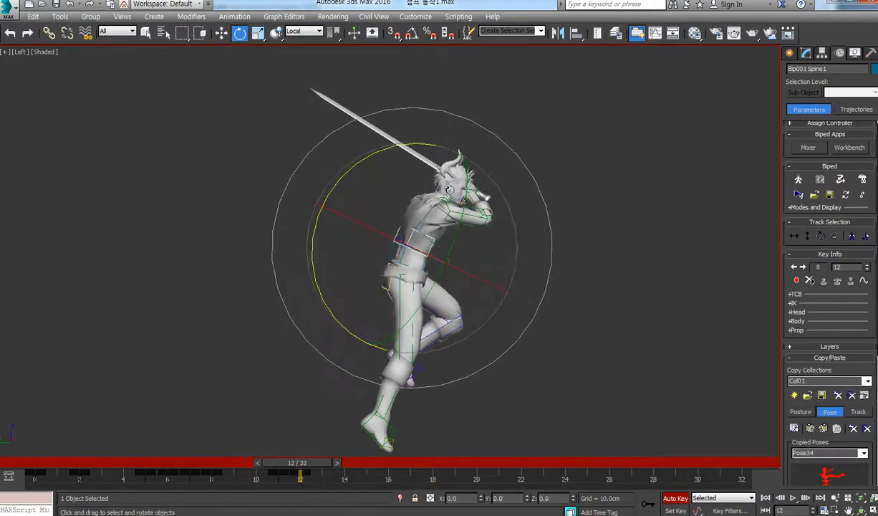
- Rotate the right upper arm down and forward, and turn the right hand so the sword points back over the shoulder
click(463, 213)
drag(499, 276, 446, 277)
mouse_move(487, 262)
mouse_down()
mouse_move(502, 242)
mouse_move(486, 245)
mouse_up()
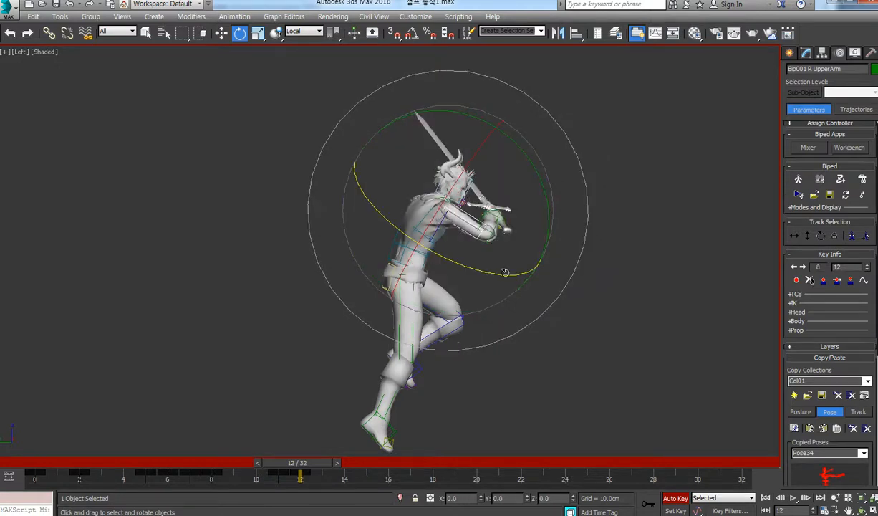
key(Page_Down)
key(Page_Down)
drag(514, 290, 504, 248)
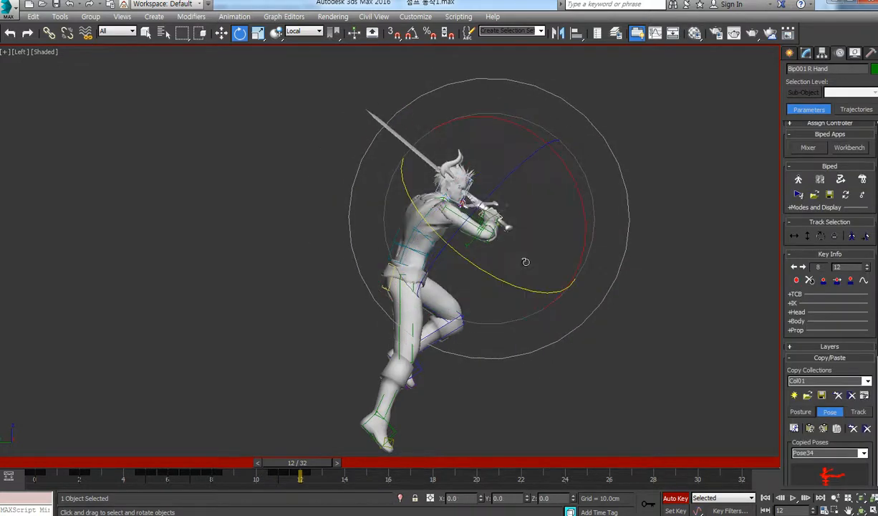
- Rotate the left clavicle and upper arm to pull the left arm back behind the shoulder at frame 12
click(438, 192)
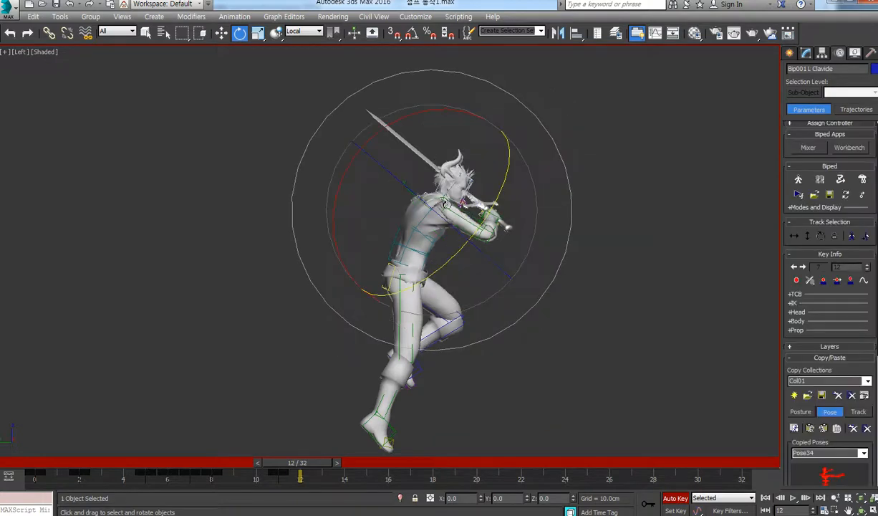
drag(465, 208, 490, 167)
click(461, 199)
drag(467, 112, 477, 124)
drag(474, 134, 477, 147)
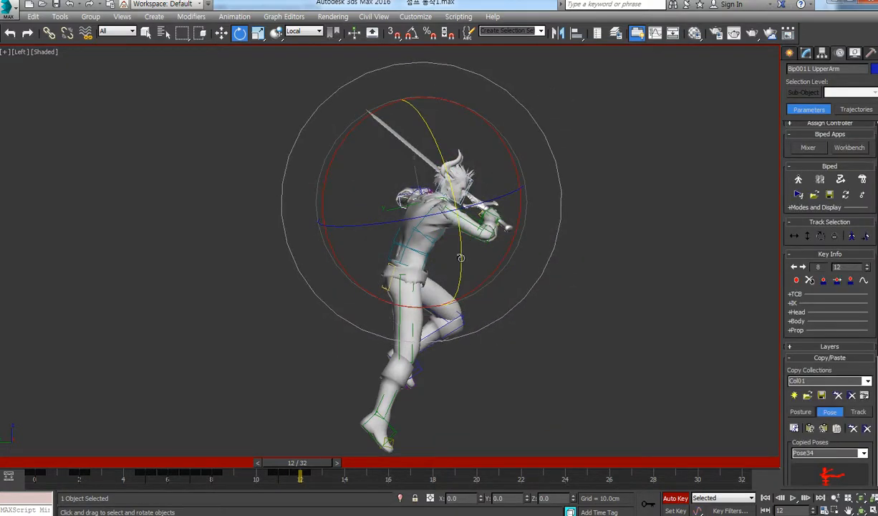
- Fix the right foot in place with a key at frame 12 and shift the center of mass forward over it
click(808, 236)
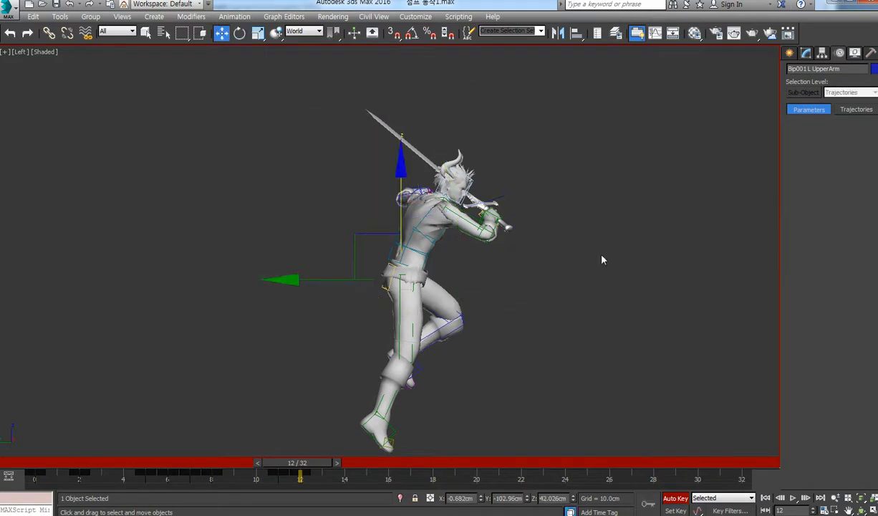
drag(387, 235, 386, 236)
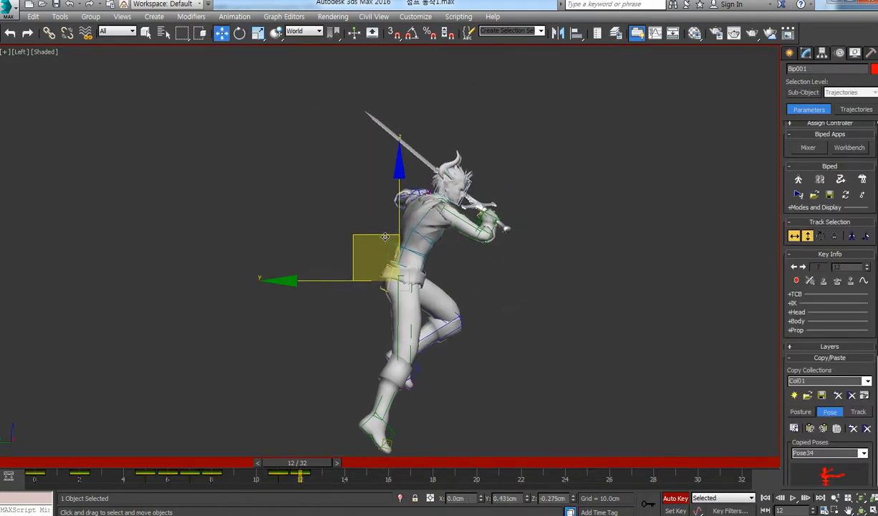
click(405, 434)
click(793, 236)
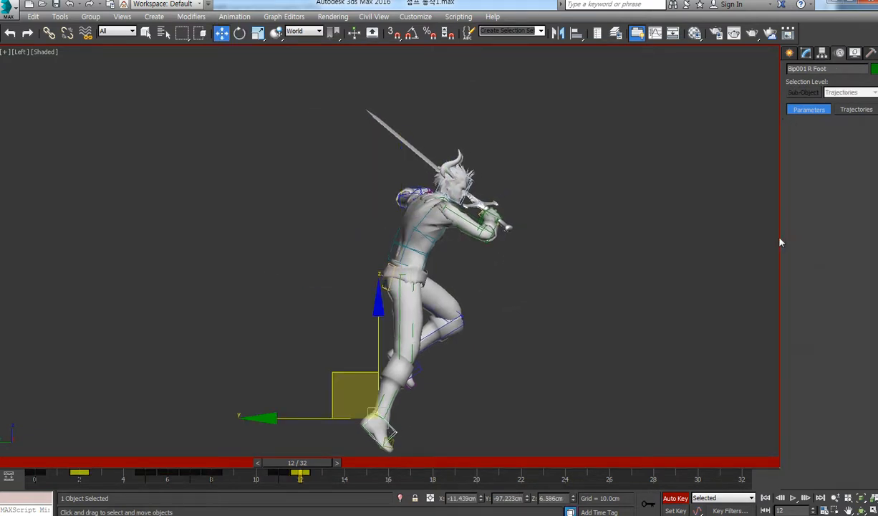
drag(386, 237, 432, 265)
mouse_move(386, 234)
mouse_down()
mouse_move(347, 230)
mouse_move(403, 237)
mouse_up()
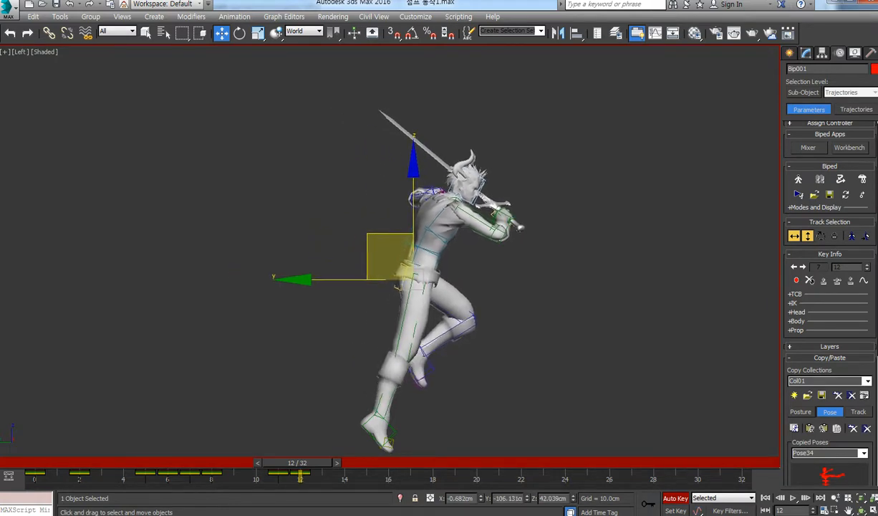
- Switch to the Notepad jump notes, place their window beside the character, and show the pose at frame 2
drag(877, 207, 480, 156)
drag(610, 366, 762, 447)
click(502, 356)
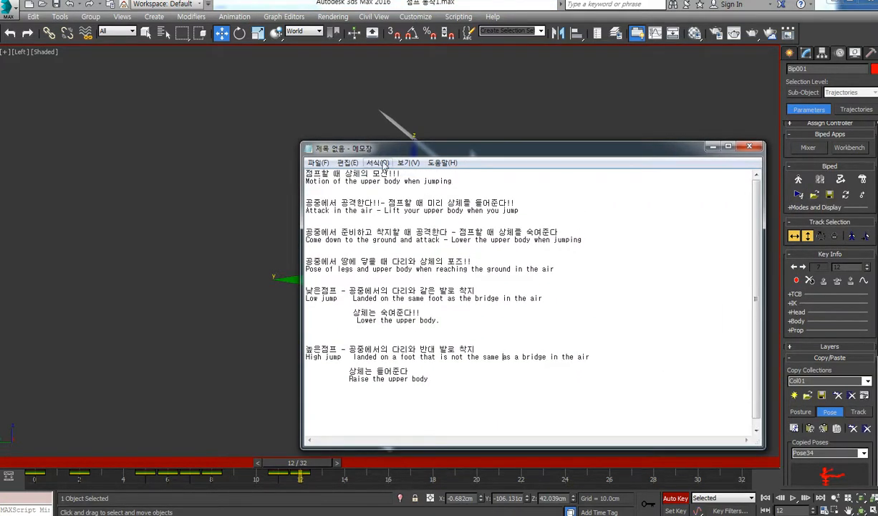
drag(383, 149, 702, 159)
drag(302, 466, 80, 464)
key(alt+Tab)
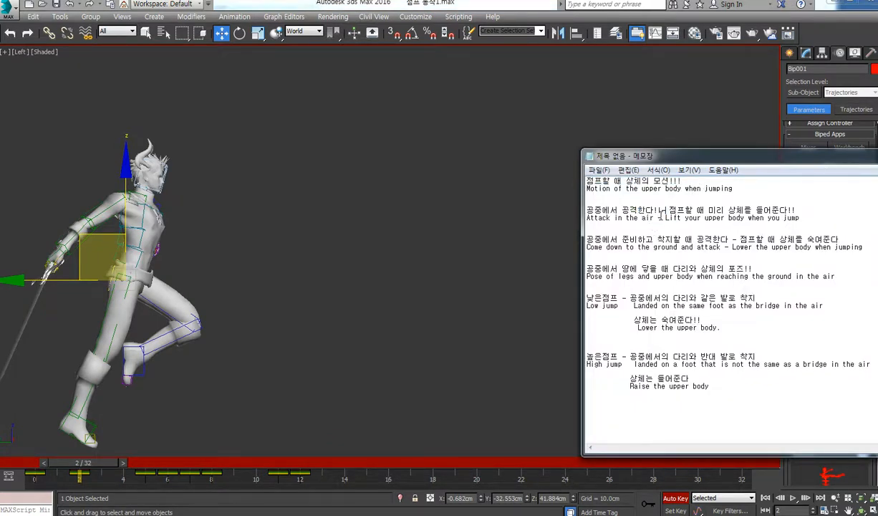
- Highlight the notes about attacking in the air, lifting the upper body, and attacking on landing to compare with the pose
drag(646, 210, 593, 210)
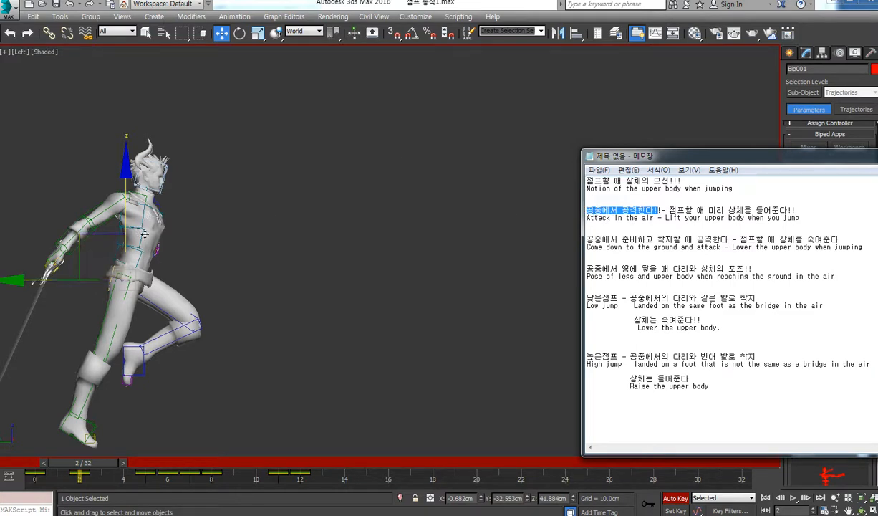
mouse_move(665, 218)
mouse_down()
mouse_move(779, 218)
mouse_move(669, 209)
mouse_up()
drag(807, 224, 665, 216)
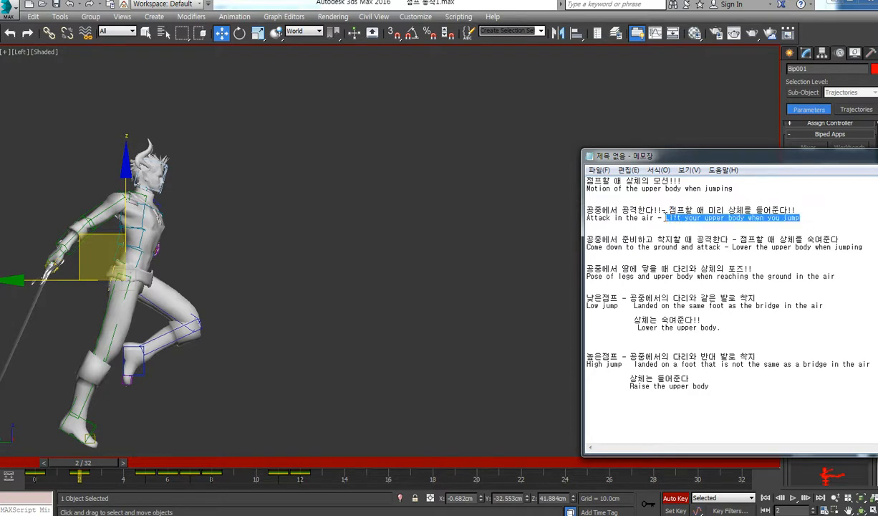
drag(603, 238, 702, 240)
click(732, 241)
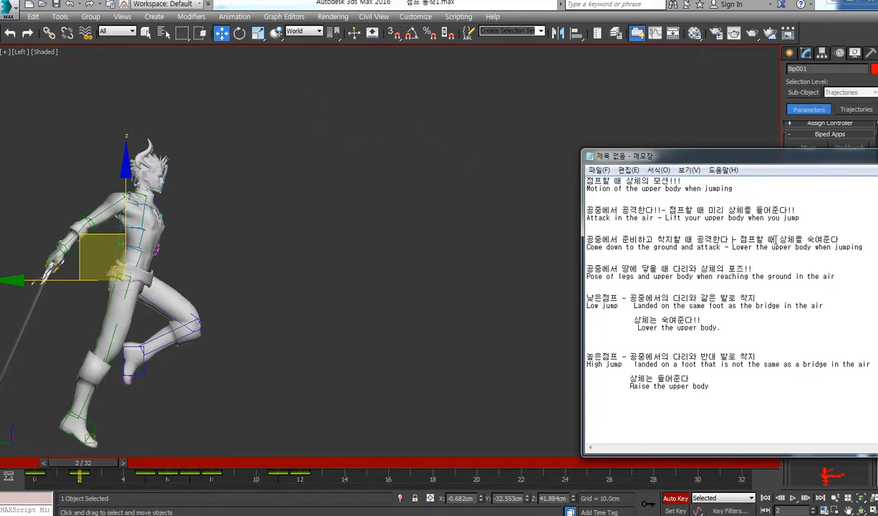
- Highlight the notes contrasting lowering the upper body for a landing attack with lifting it for an attack in the air
drag(739, 240, 831, 241)
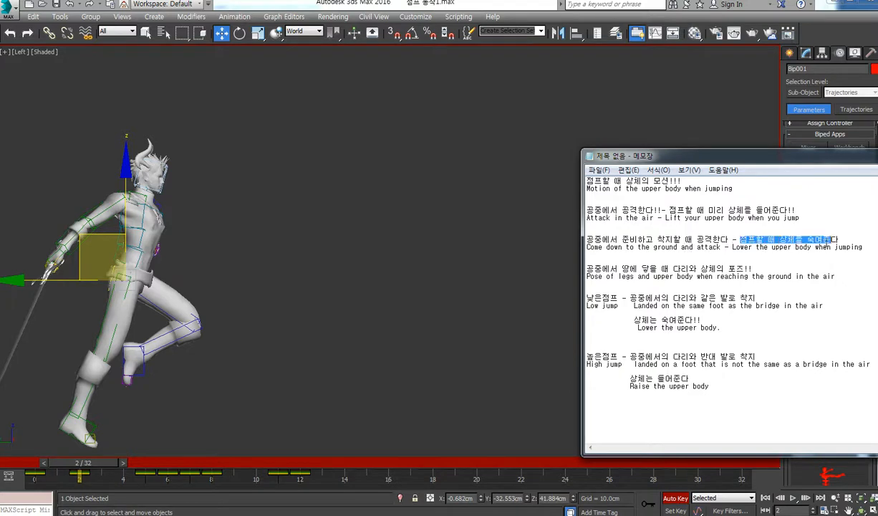
drag(795, 209, 669, 209)
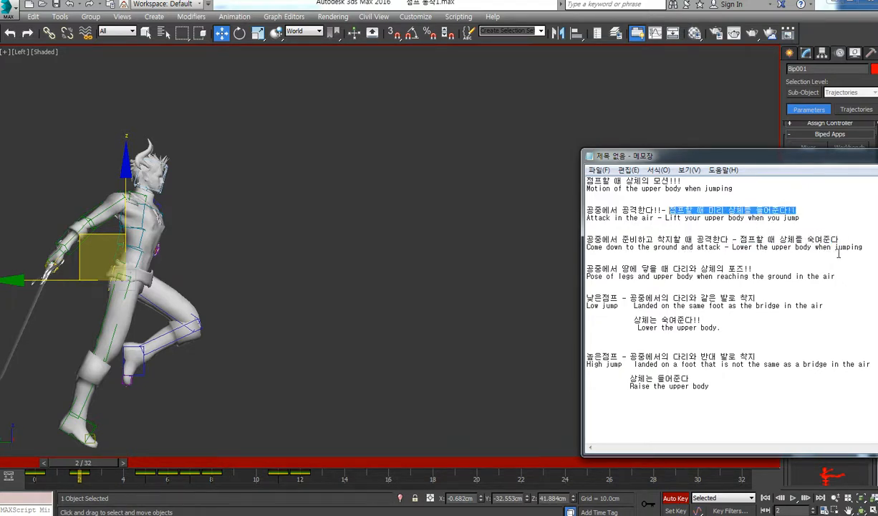
drag(847, 239, 801, 247)
click(801, 247)
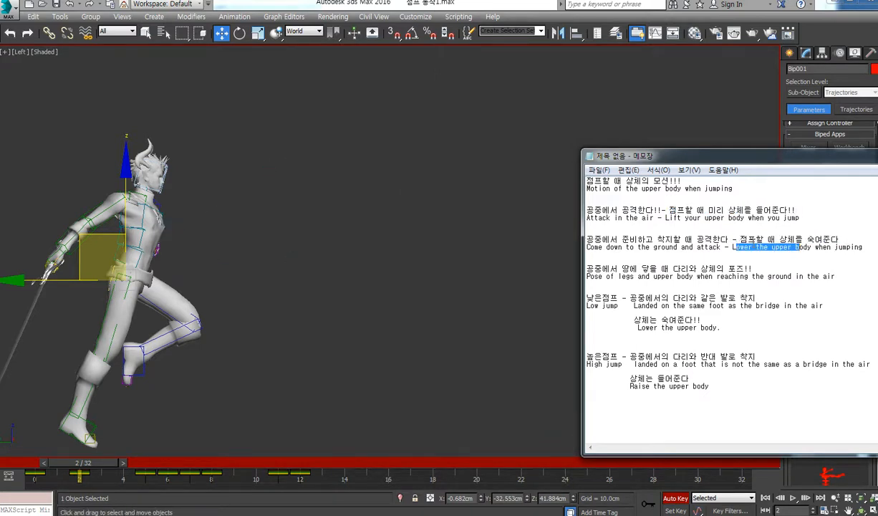
drag(735, 239, 835, 247)
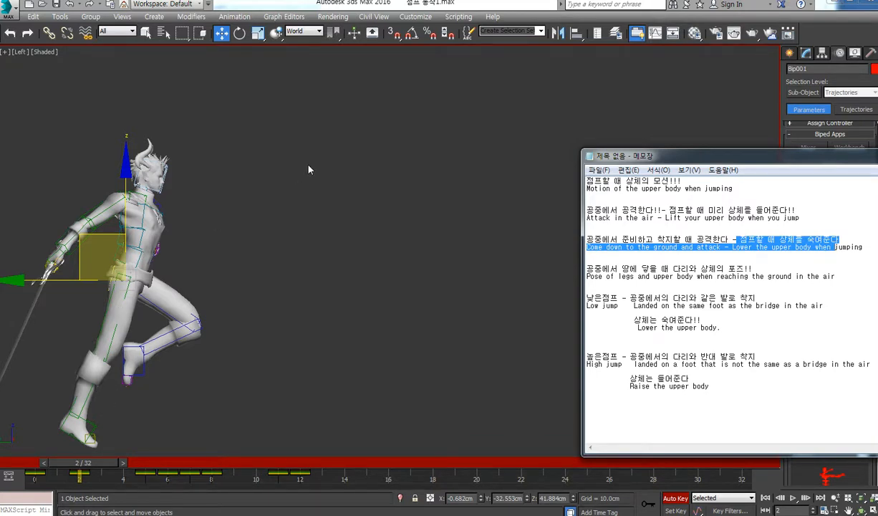
drag(846, 252, 714, 248)
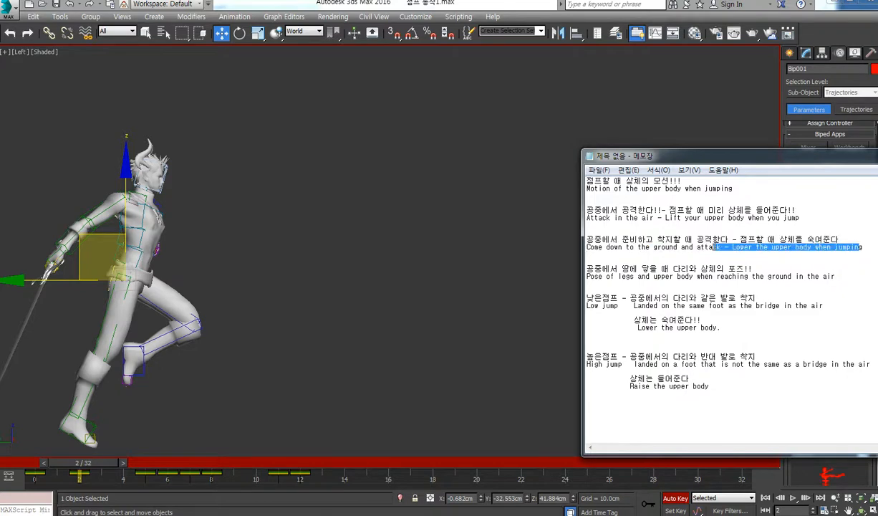
- Highlight the landing-pose heading and the low jump notes about landing on the same foot with the upper body lowered
click(726, 270)
drag(758, 271, 587, 270)
click(750, 270)
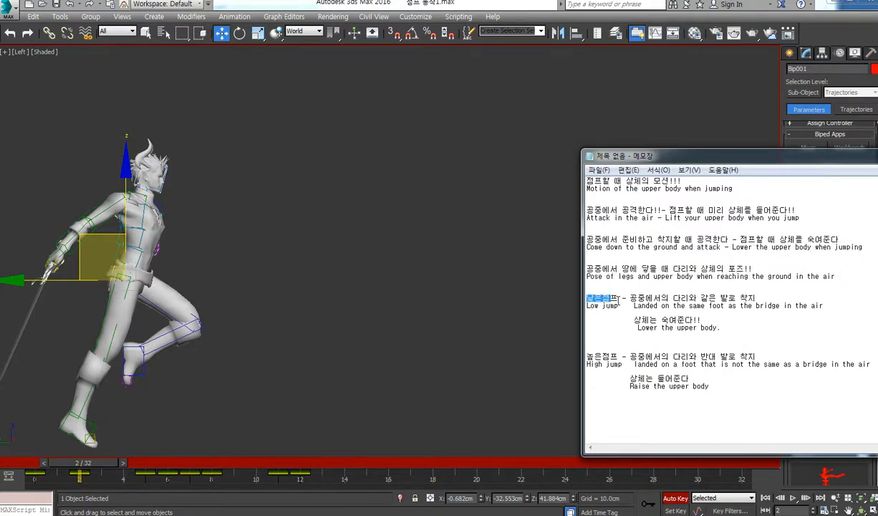
drag(630, 299, 718, 304)
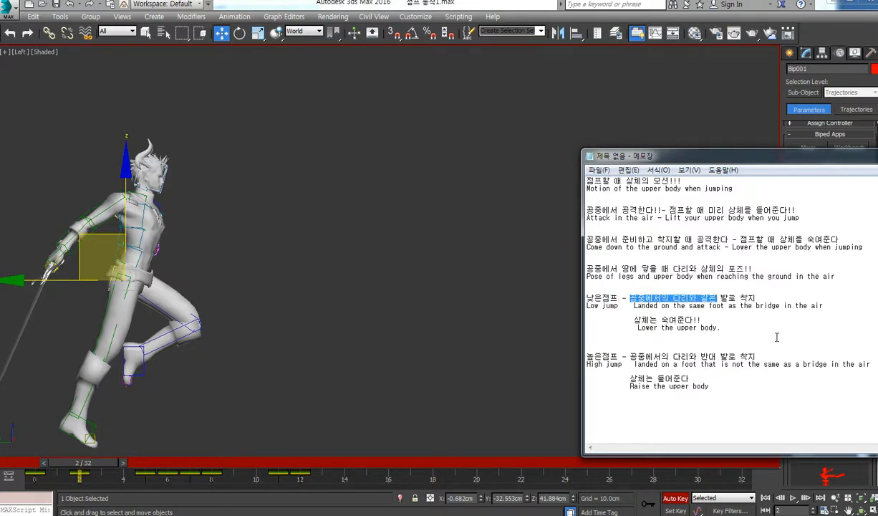
drag(702, 320, 627, 321)
click(739, 328)
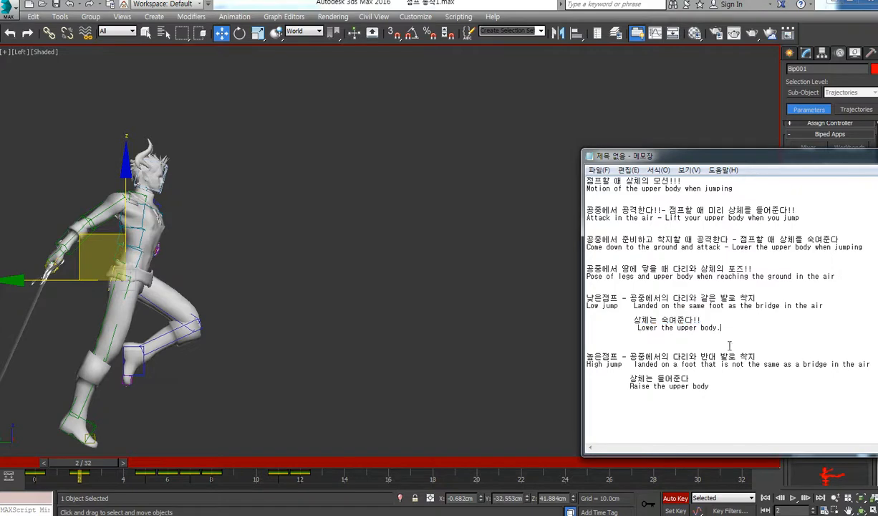
- Highlight the high jump notes about landing on the opposite foot and raising the upper body, then clear the selection
drag(631, 359, 774, 358)
click(673, 357)
drag(697, 386, 603, 210)
click(736, 283)
- Move the notes window out of the way and reframe the whole character in the Left viewport at frame 2
drag(684, 157, 877, 156)
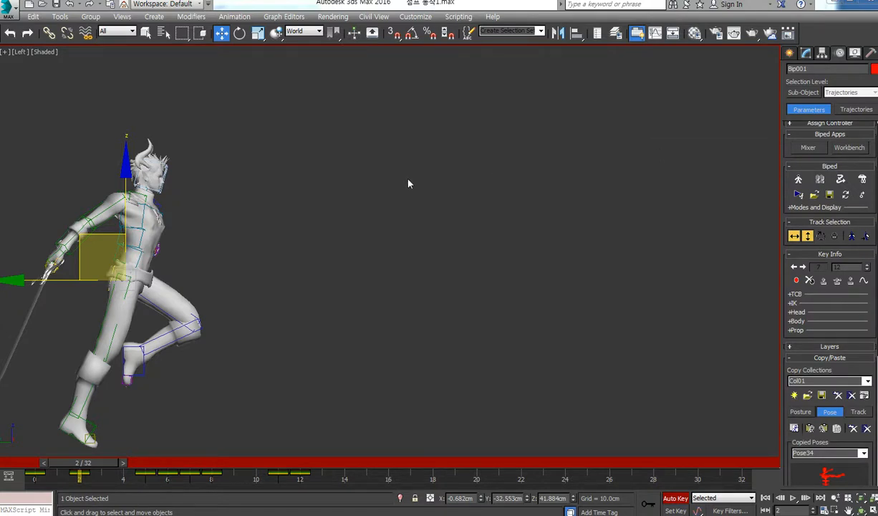
middle_drag(409, 183, 505, 191)
scroll(477, 197, down, 4)
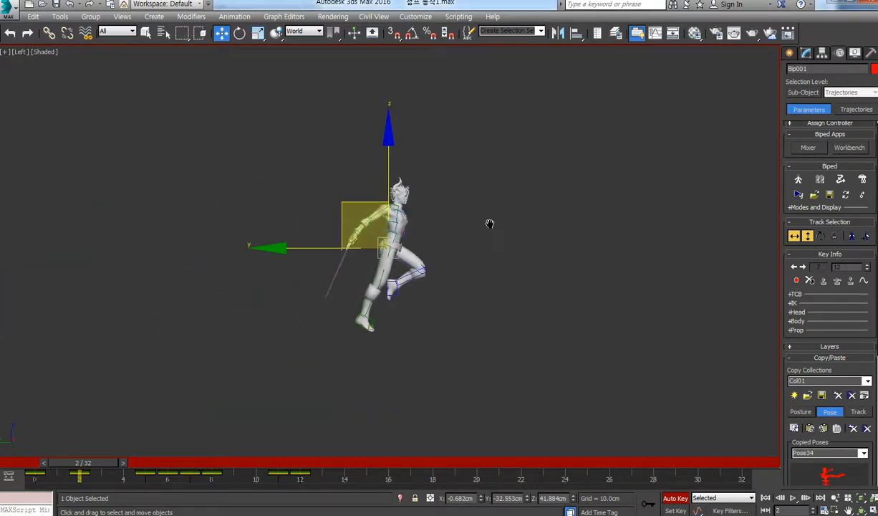
scroll(489, 224, up, 2)
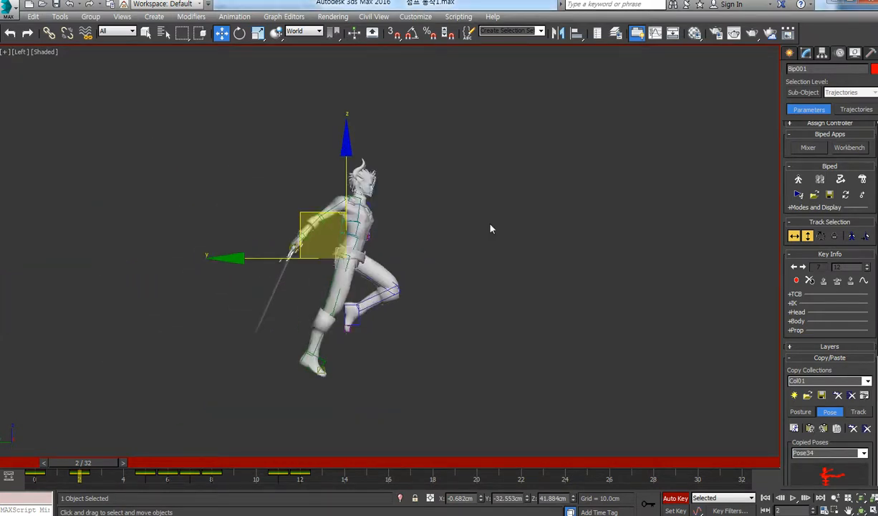
middle_drag(476, 210, 501, 242)
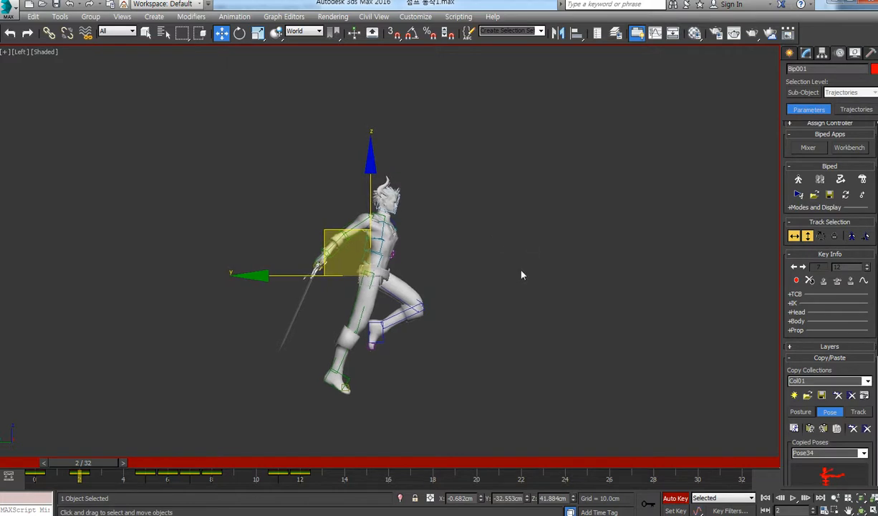